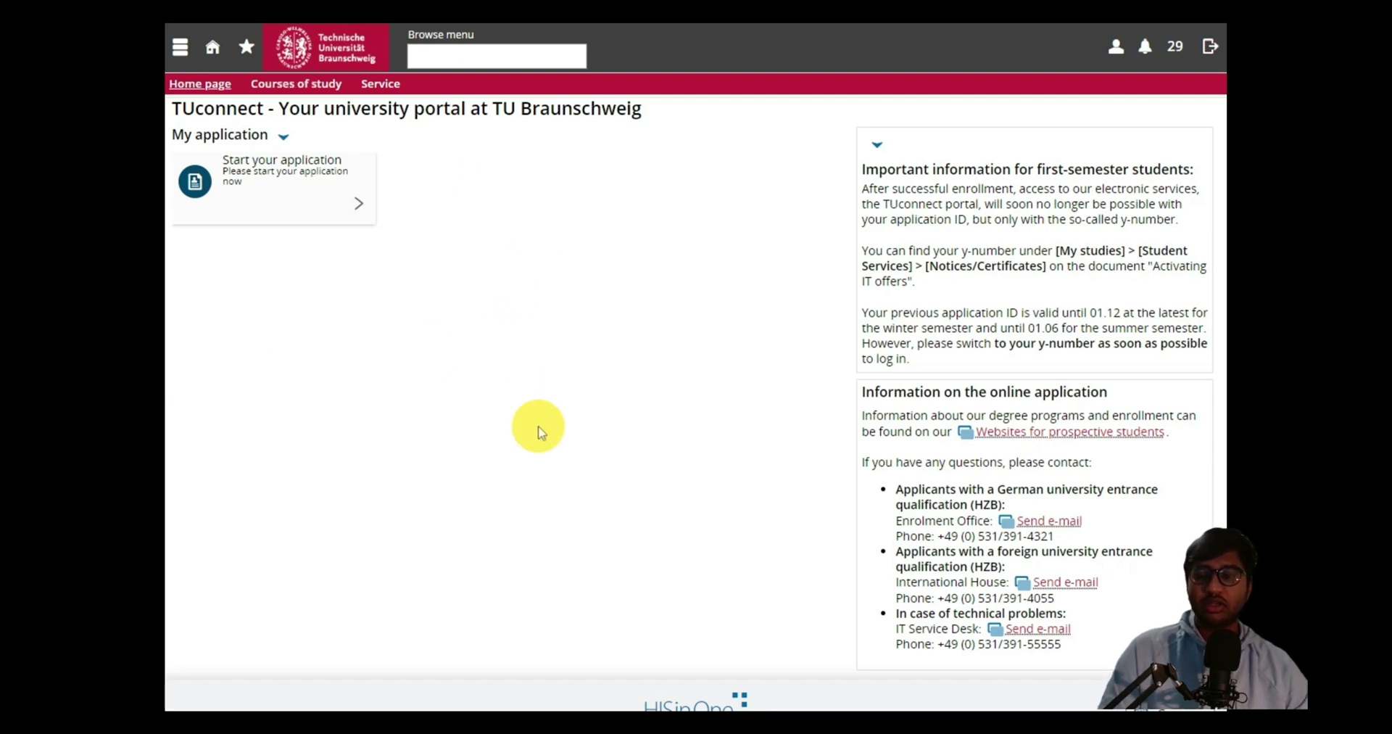
Start the study application and save the choice to receive notifications by post.
{"action": "left_click", "coordinate": [195, 177]}
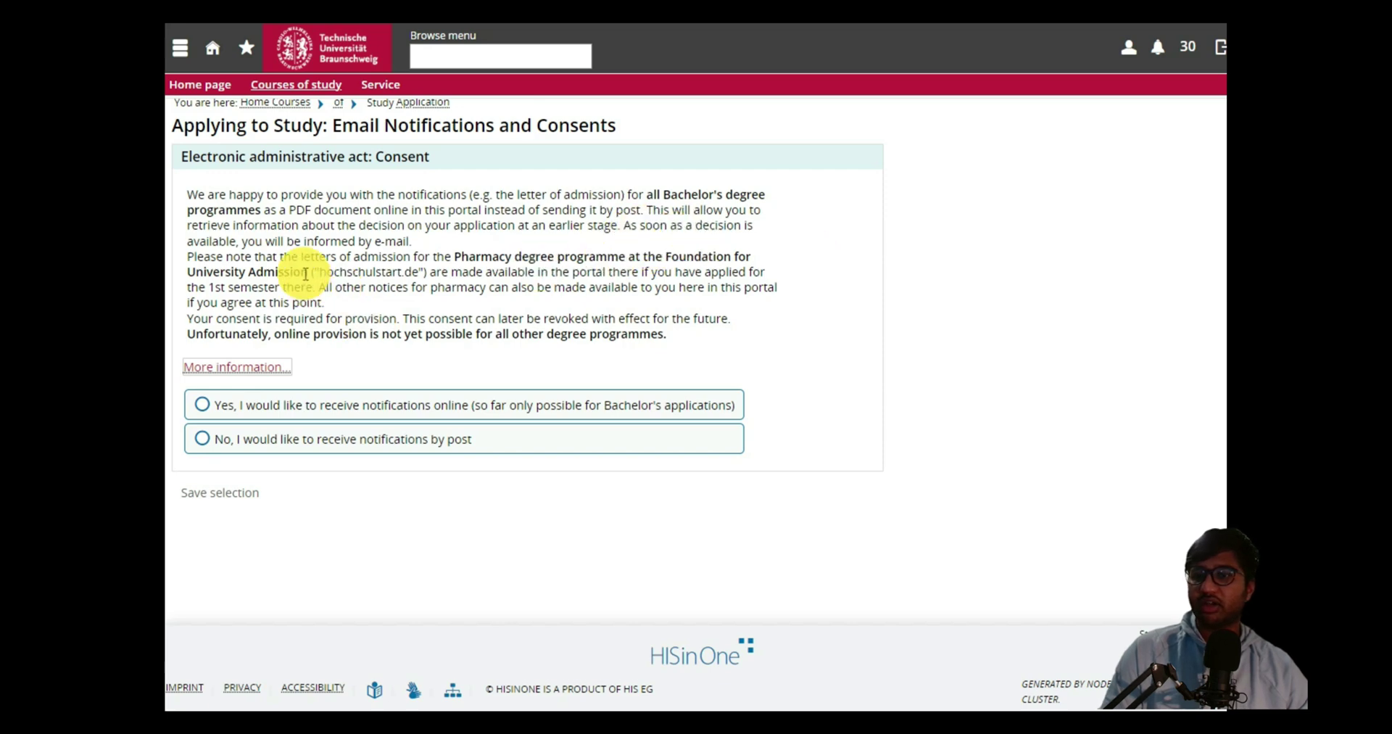
{"action": "left_click", "coordinate": [346, 447]}
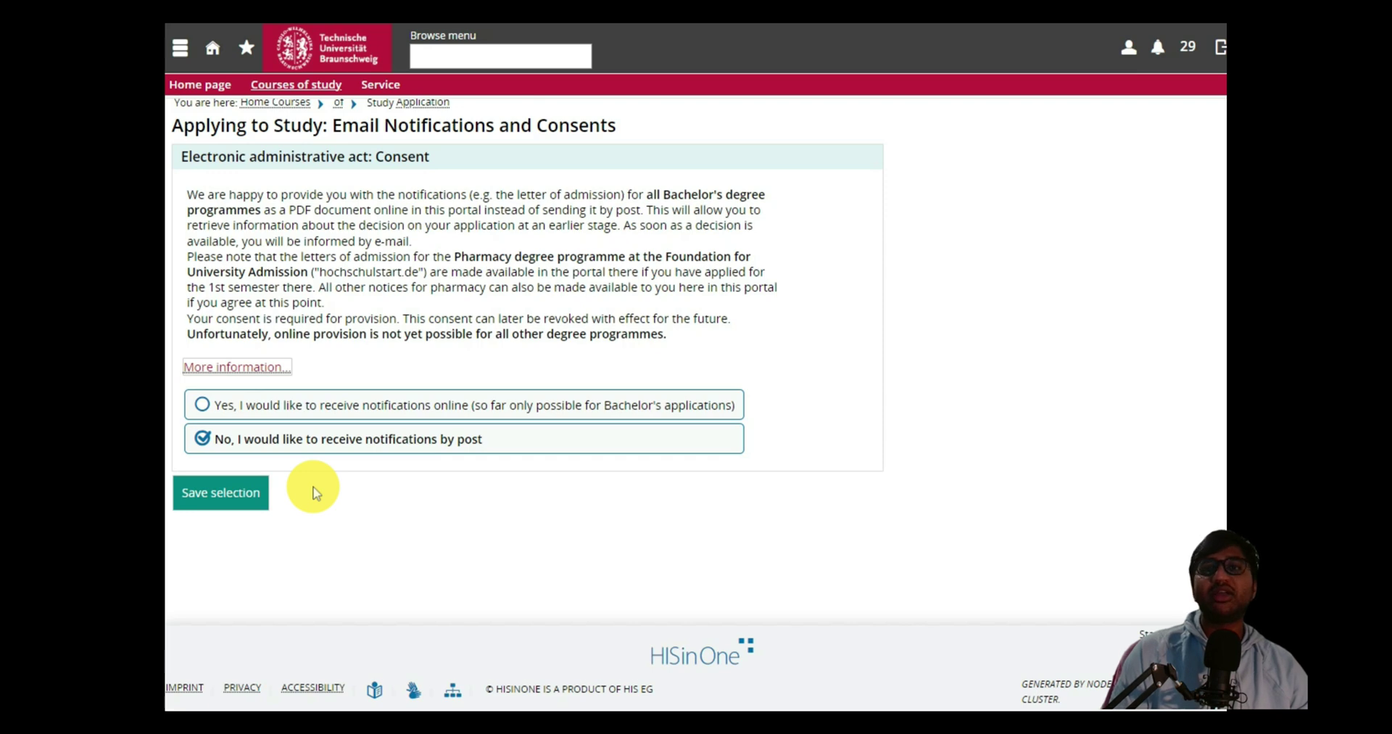
{"action": "left_click", "coordinate": [240, 498]}
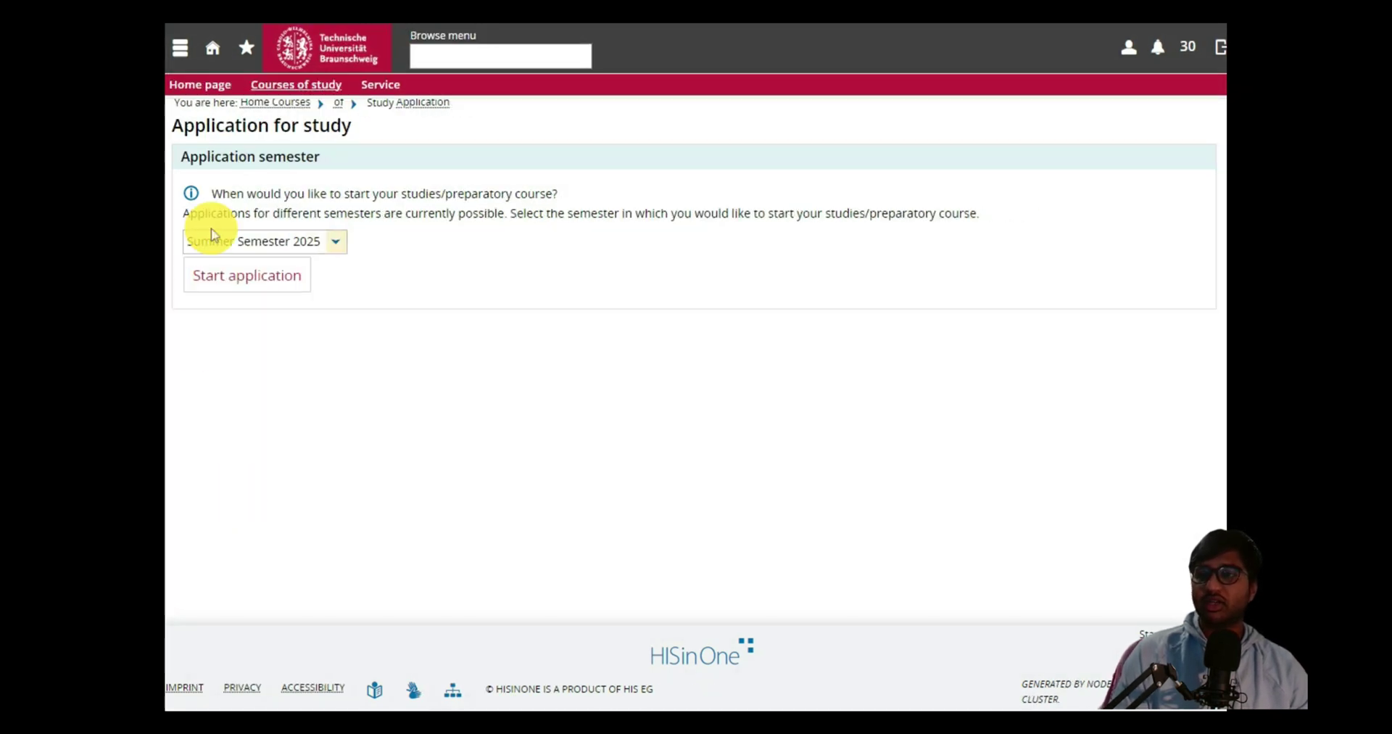
Add an application for Summer Semester 2025 and select Master as the graduation.
{"action": "left_click", "coordinate": [267, 283]}
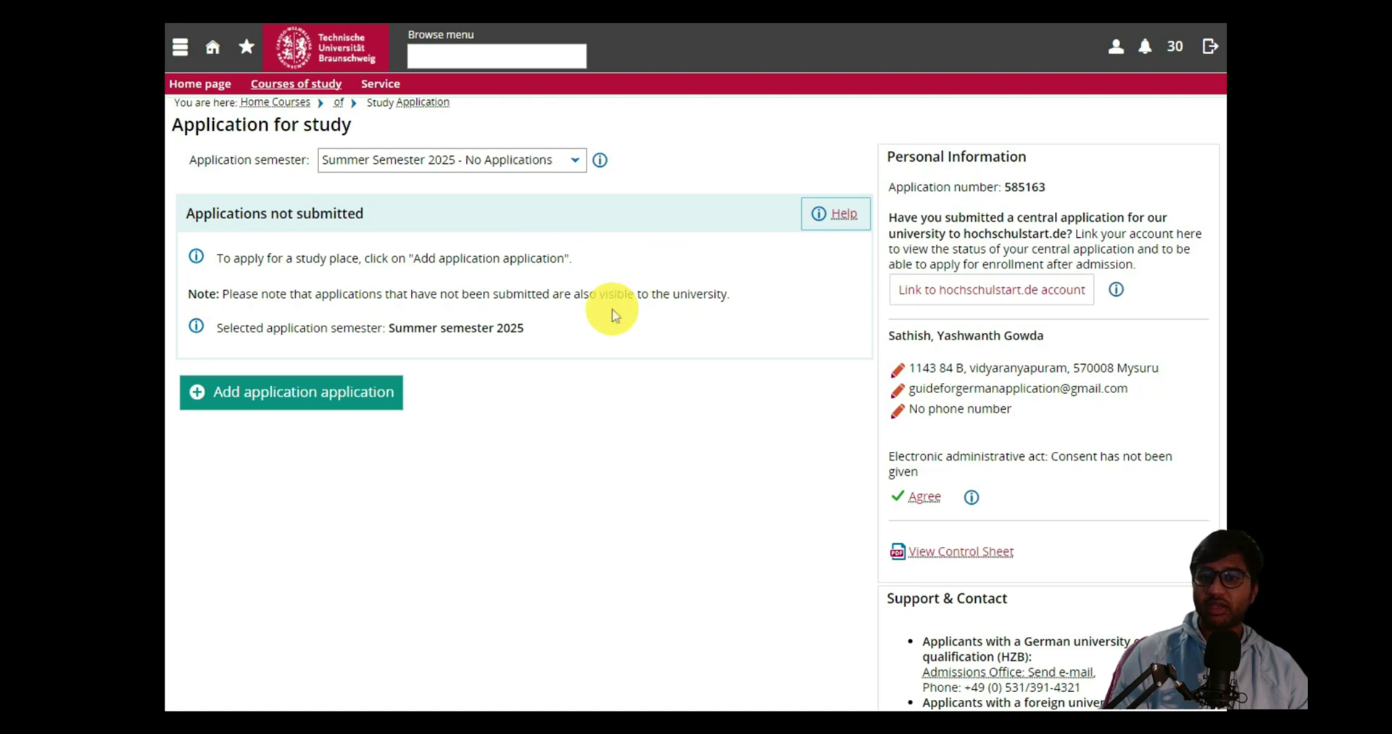
{"action": "left_click", "coordinate": [335, 401]}
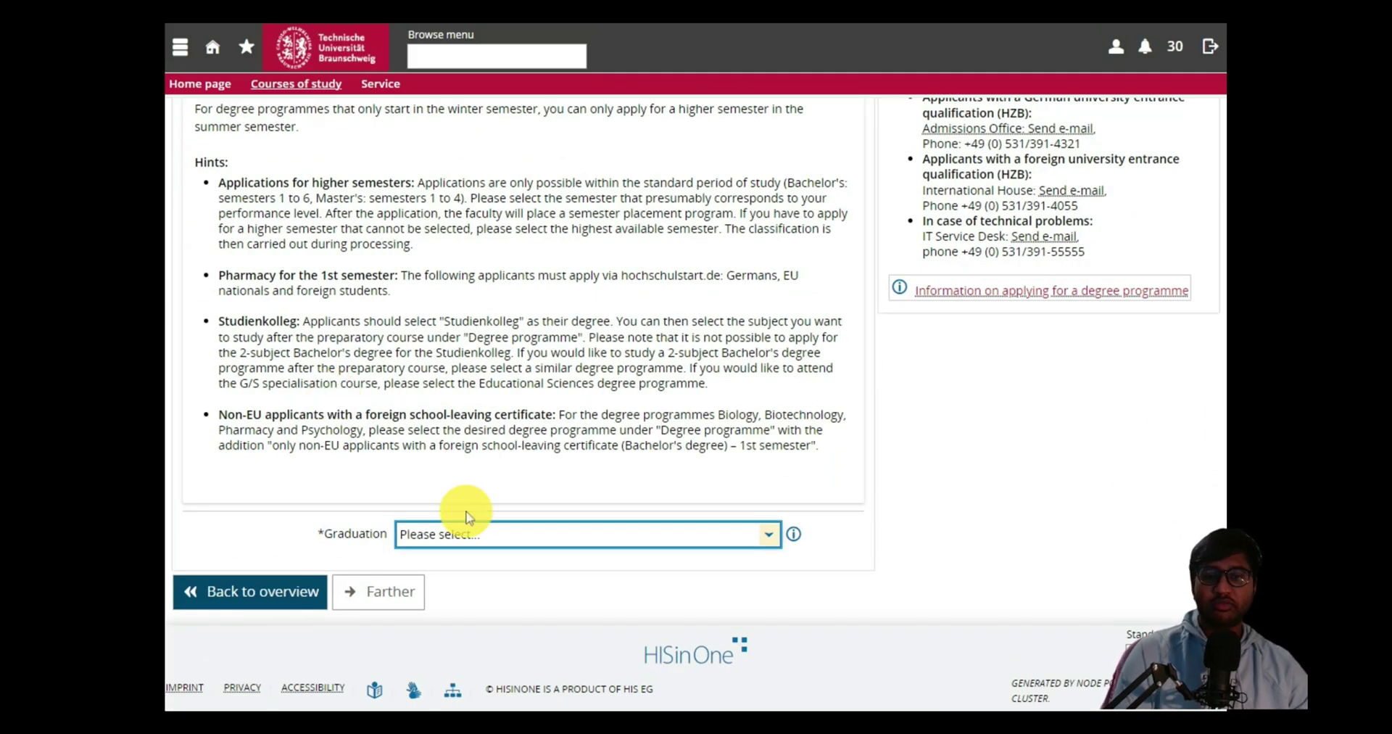
{"action": "left_click", "coordinate": [482, 535]}
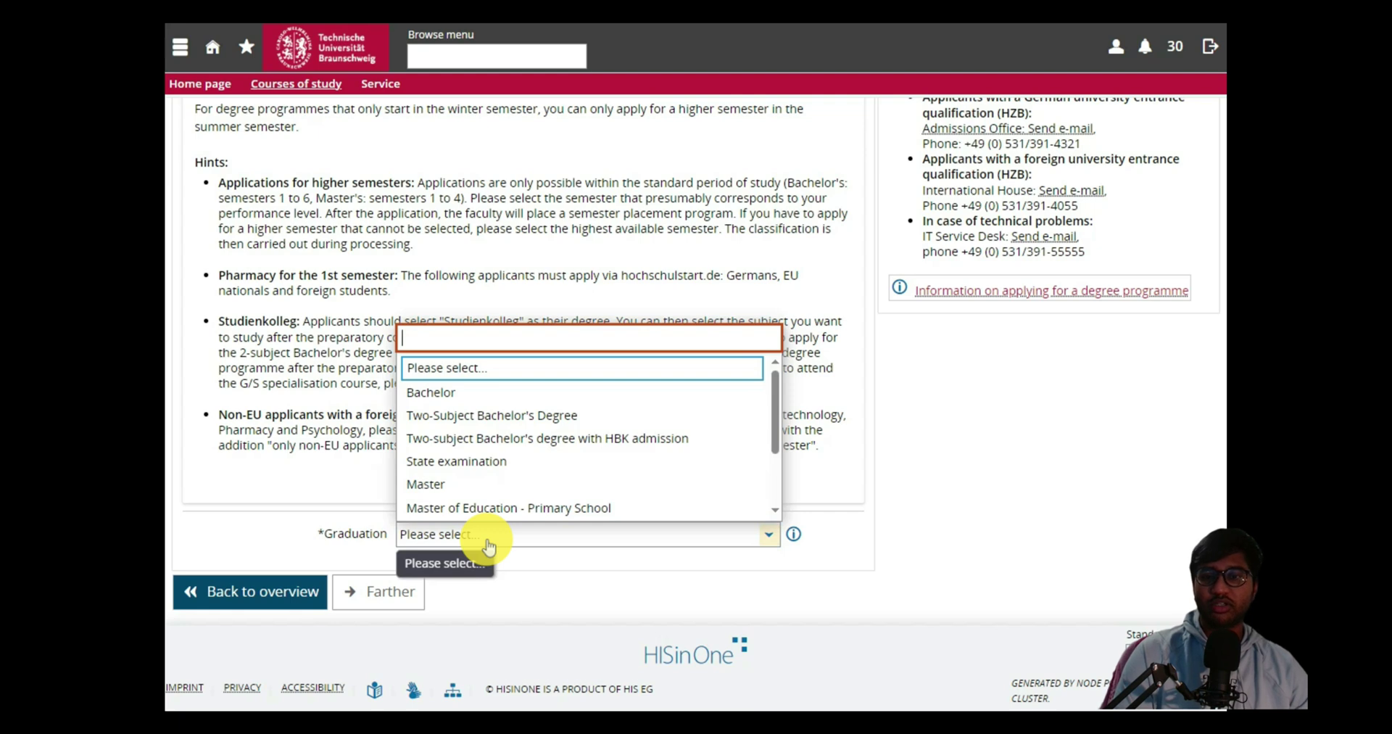
{"action": "left_click", "coordinate": [484, 495]}
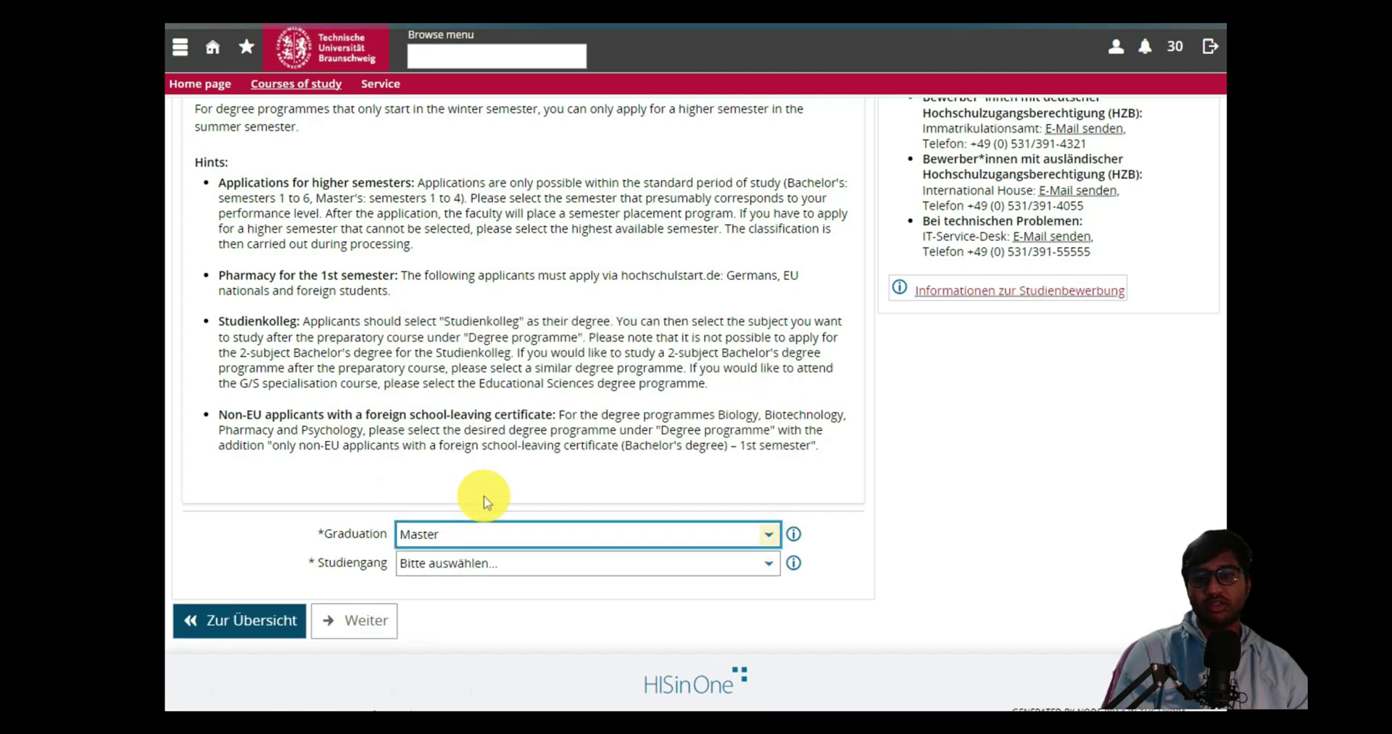
Choose Quantum Technologies in Electrical and Computer Engineering (Master) as the course.
{"action": "left_click", "coordinate": [418, 559]}
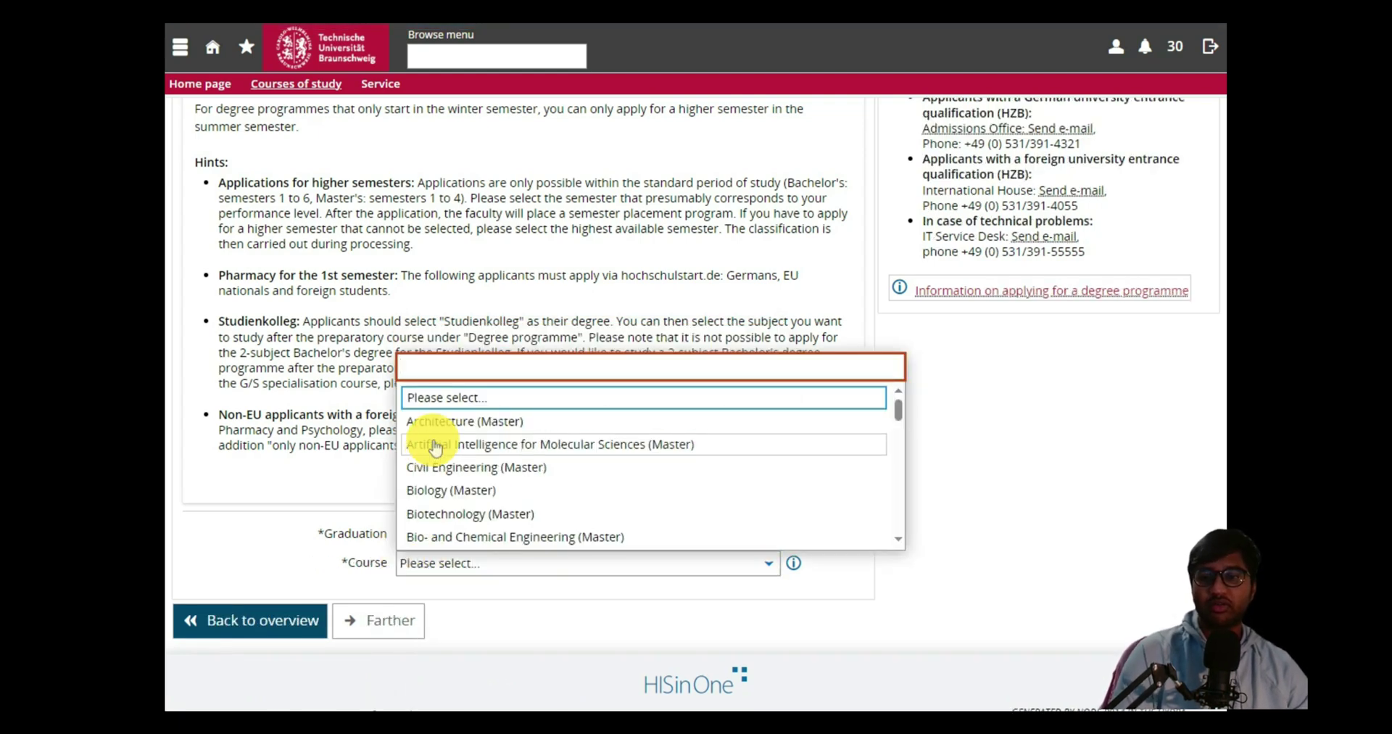
{"action": "scroll", "coordinate": [546, 462], "scroll_direction": "down", "scroll_amount": 1}
{"action": "scroll", "coordinate": [545, 462], "scroll_direction": "down", "scroll_amount": 3}
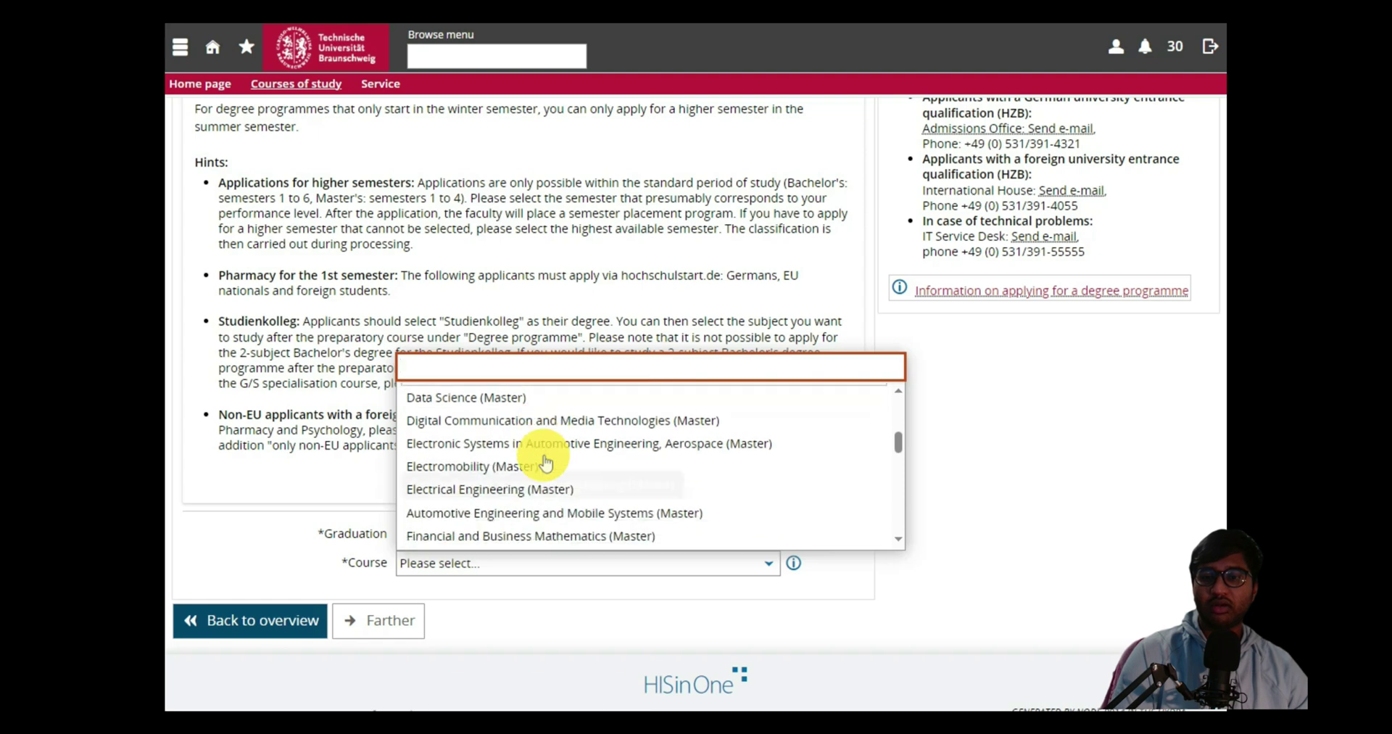
{"action": "scroll", "coordinate": [545, 462], "scroll_direction": "down", "scroll_amount": 5}
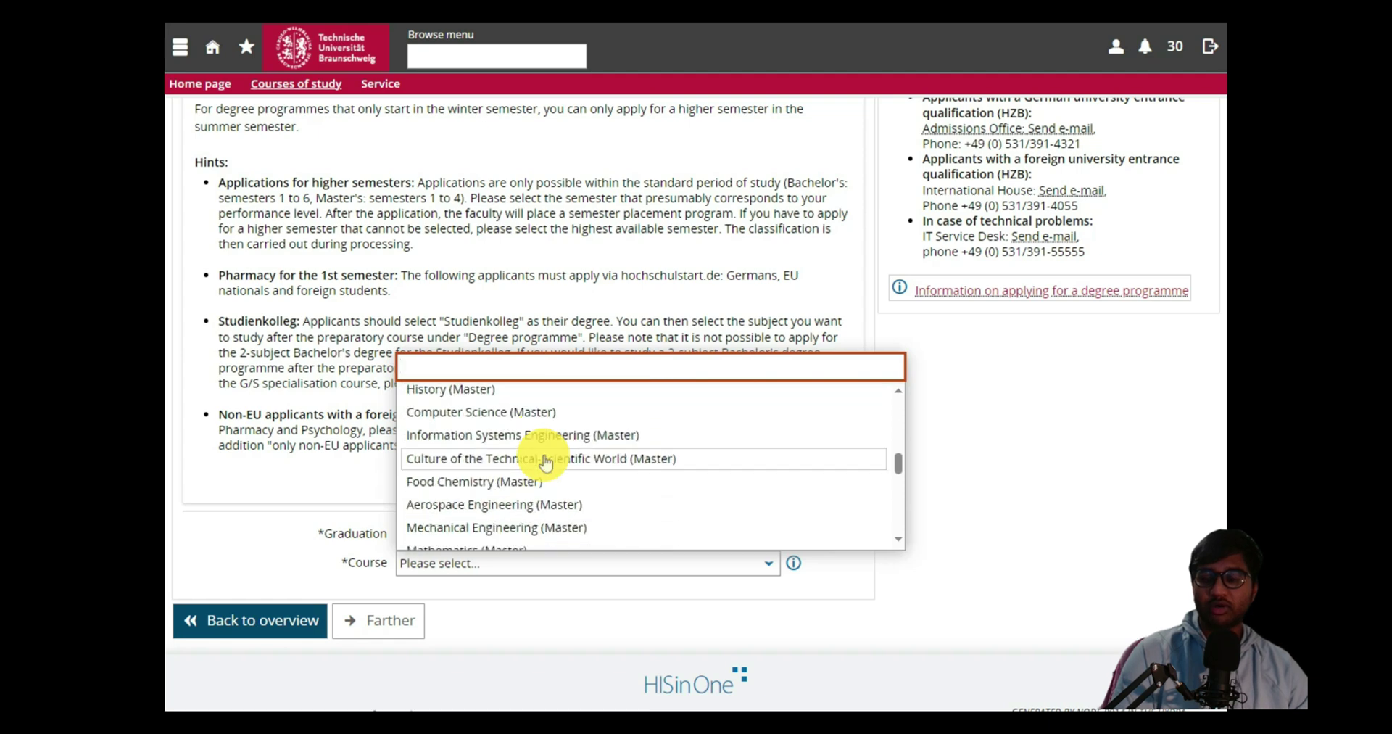
{"action": "scroll", "coordinate": [545, 462], "scroll_direction": "down", "scroll_amount": 5}
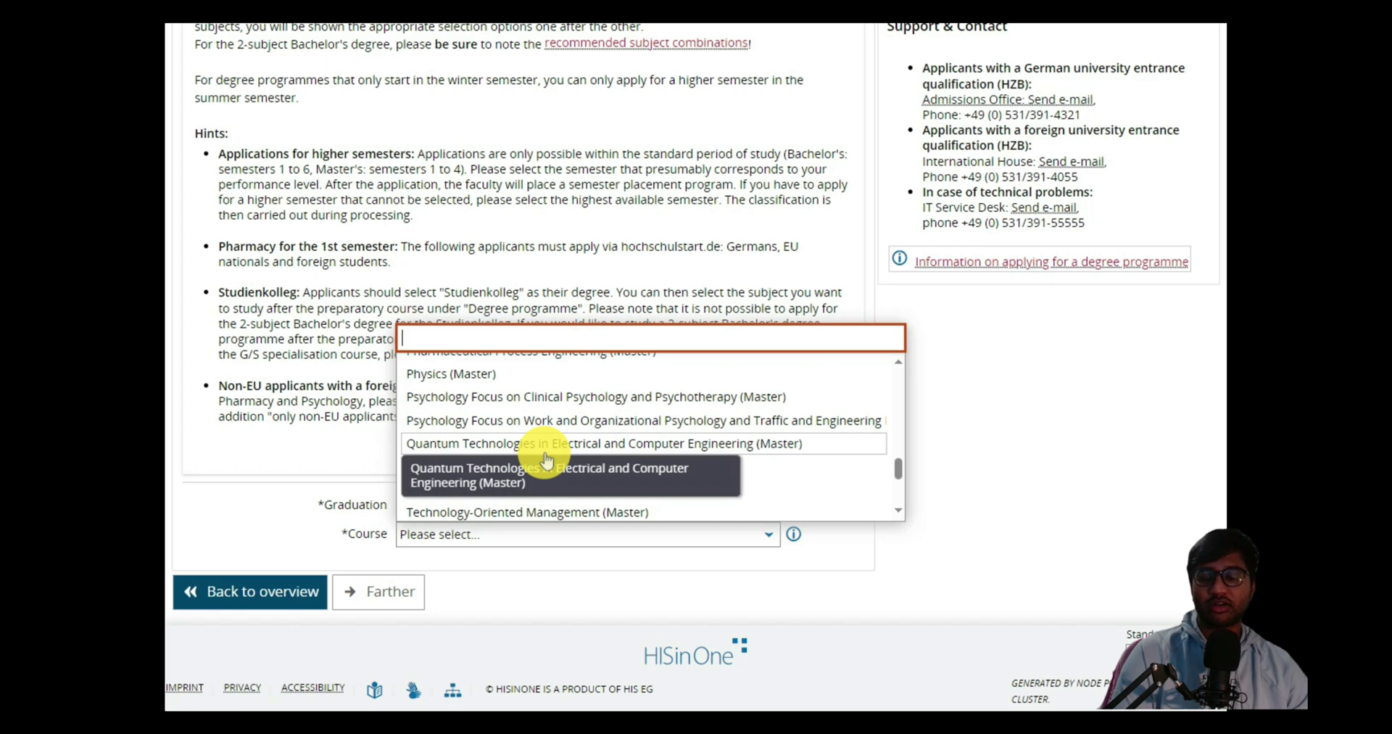
{"action": "left_click", "coordinate": [545, 444]}
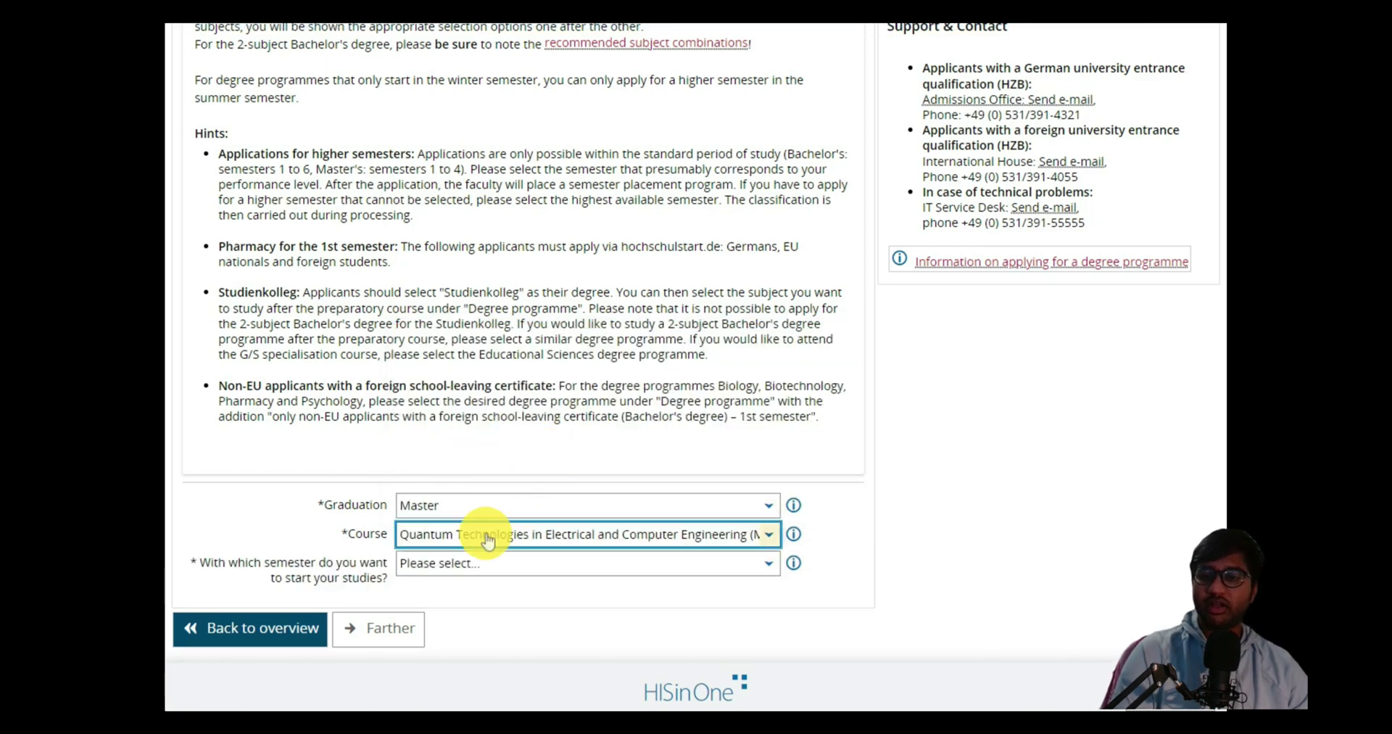
Set the starting semester of the studies to 1st semester and continue with the application.
{"action": "left_click", "coordinate": [482, 567]}
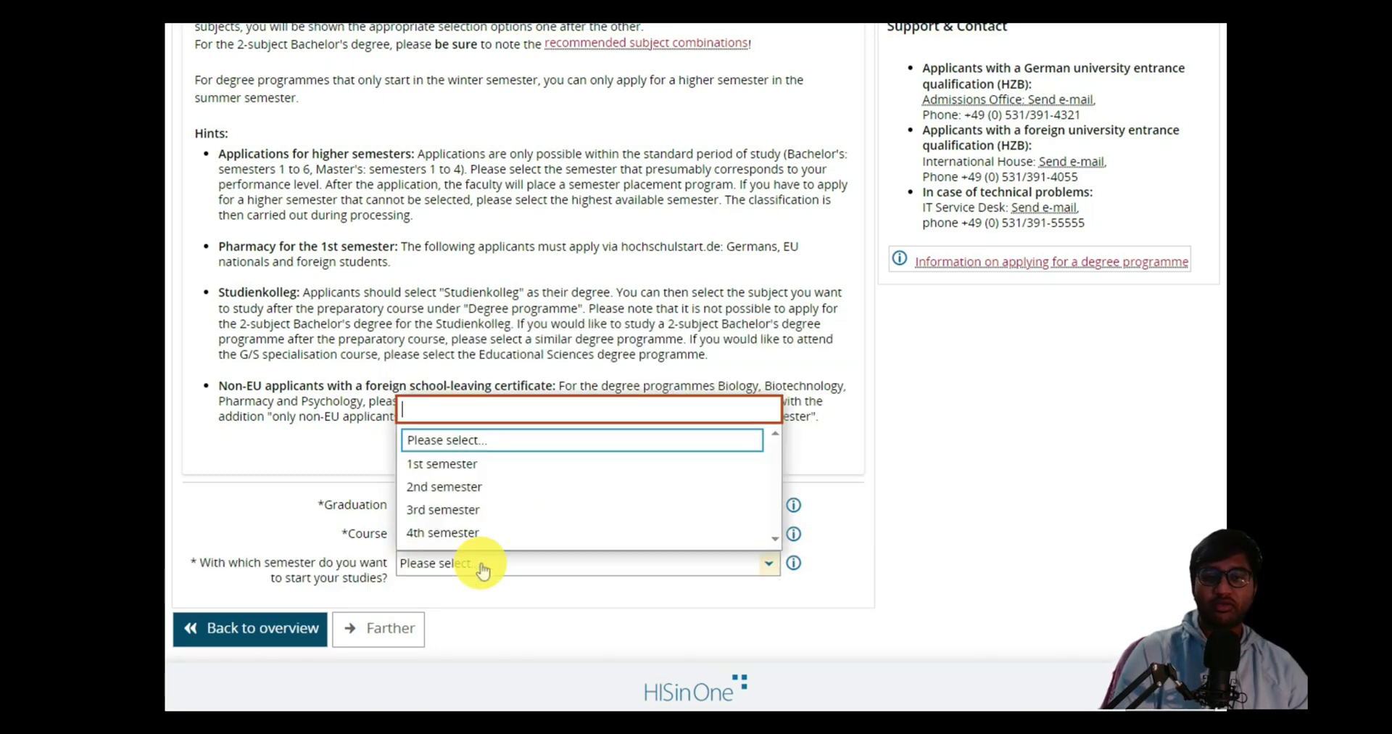
{"action": "left_click", "coordinate": [461, 464]}
{"action": "left_click", "coordinate": [466, 567]}
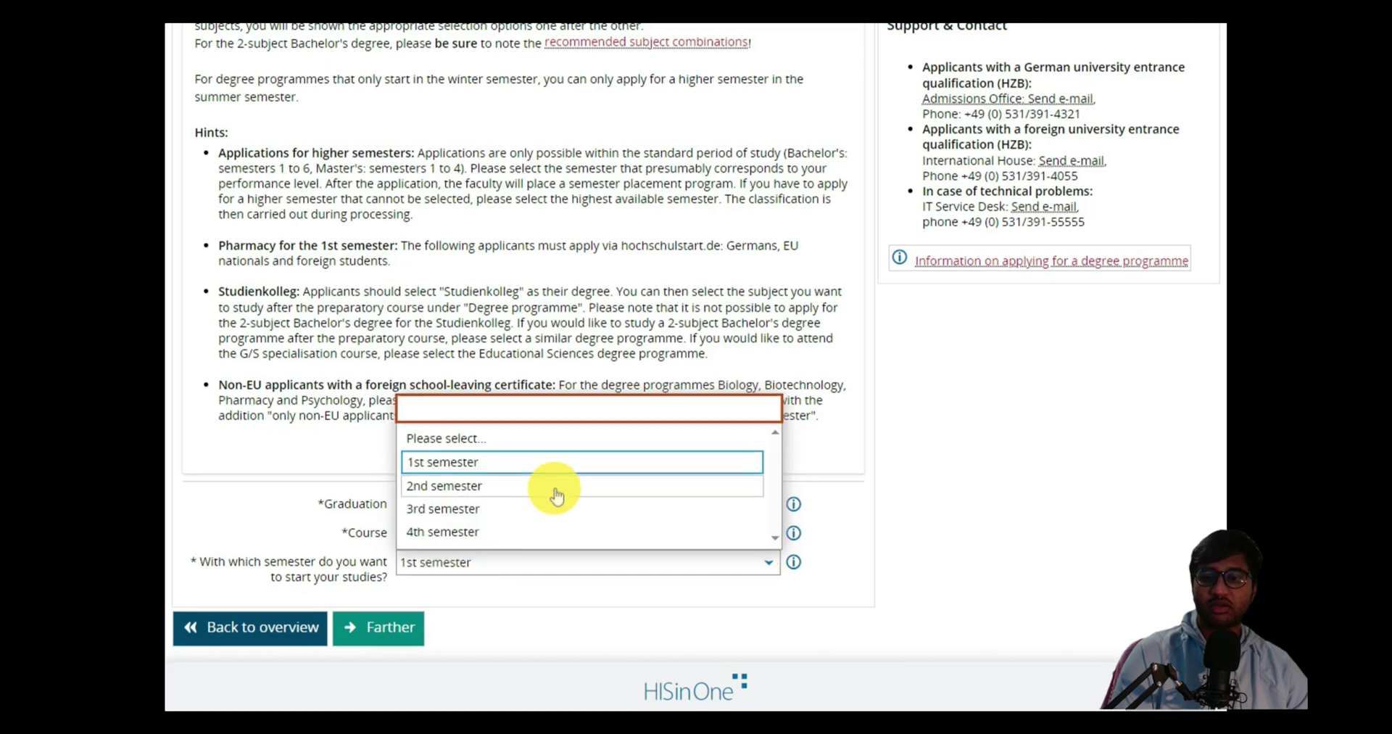
{"action": "scroll", "coordinate": [553, 488], "scroll_direction": "down", "scroll_amount": 1}
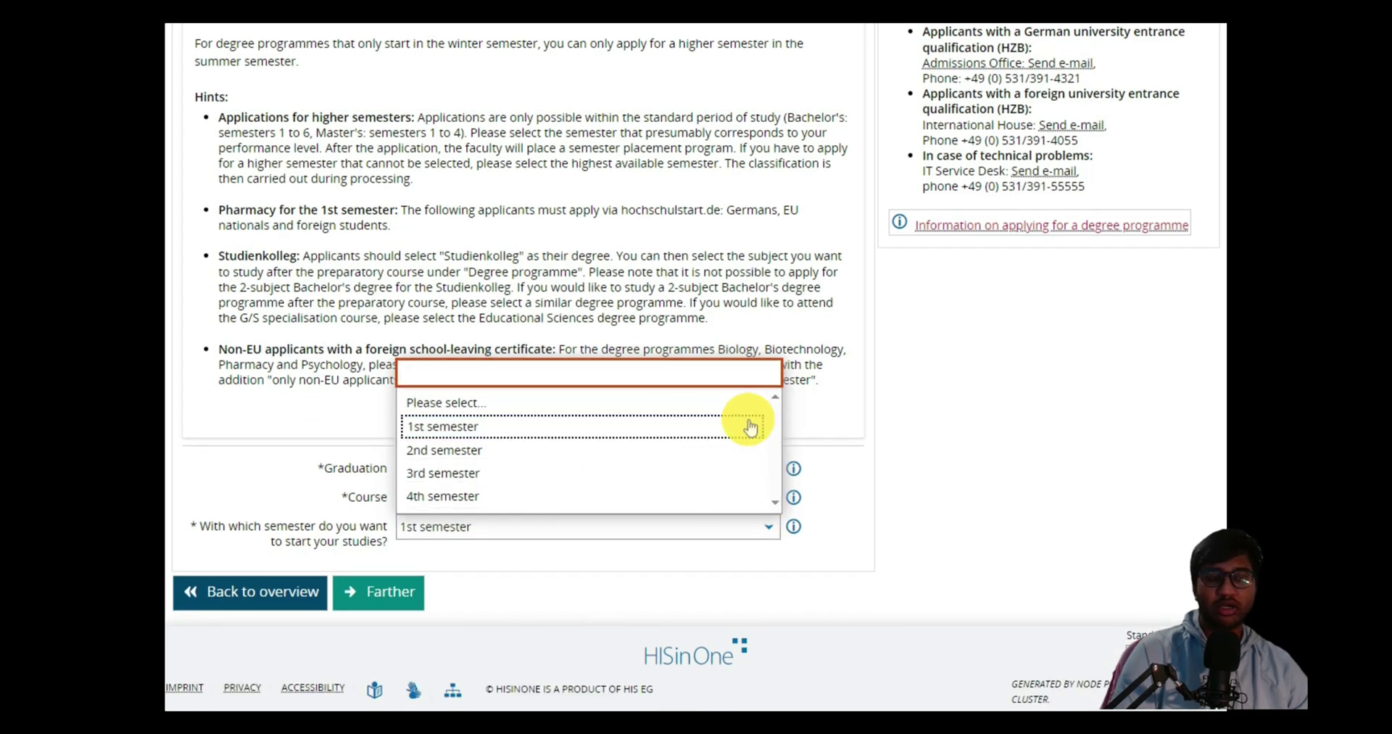
{"action": "left_click", "coordinate": [647, 427]}
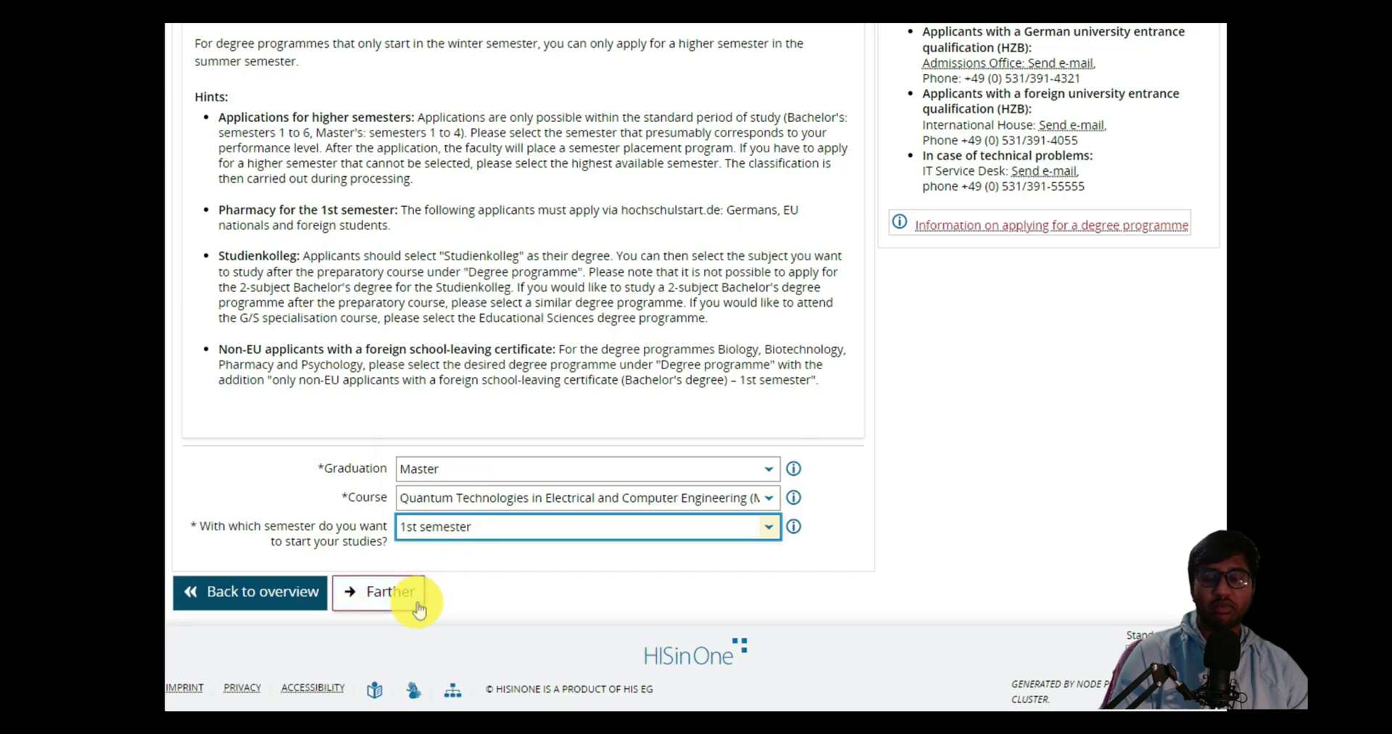
{"action": "scroll", "coordinate": [793, 565], "scroll_direction": "up", "scroll_amount": 1}
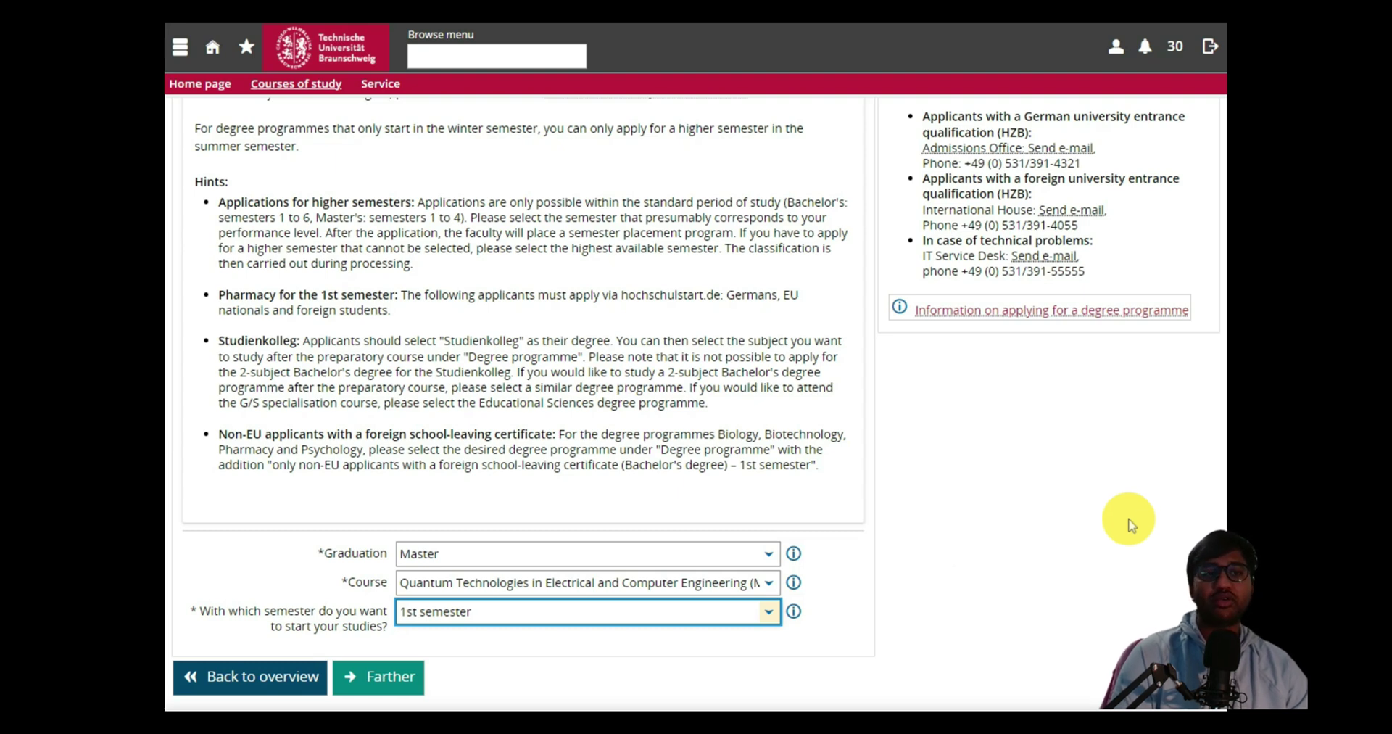
{"action": "scroll", "coordinate": [833, 555], "scroll_direction": "down", "scroll_amount": 1}
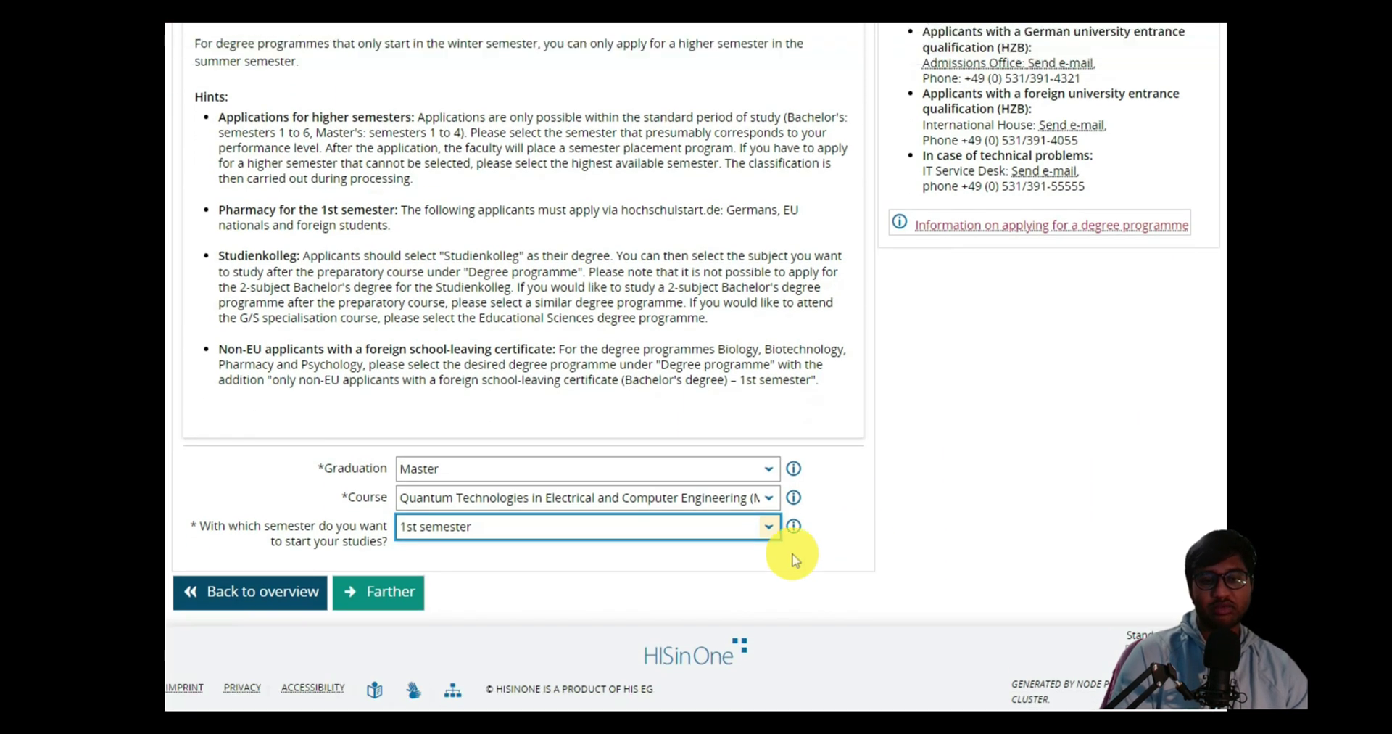
{"action": "left_click", "coordinate": [638, 525]}
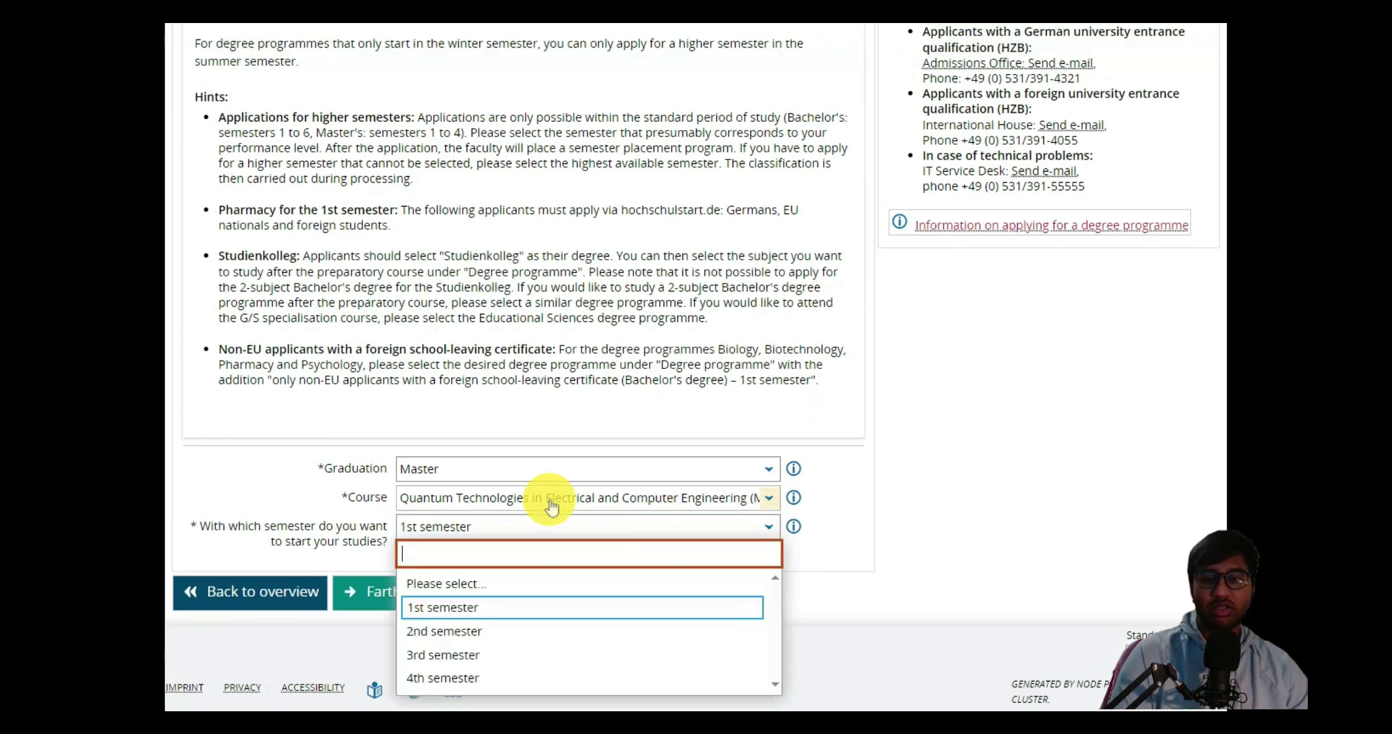
{"action": "left_click", "coordinate": [478, 615]}
{"action": "scroll", "coordinate": [1015, 638], "scroll_direction": "up", "scroll_amount": 2}
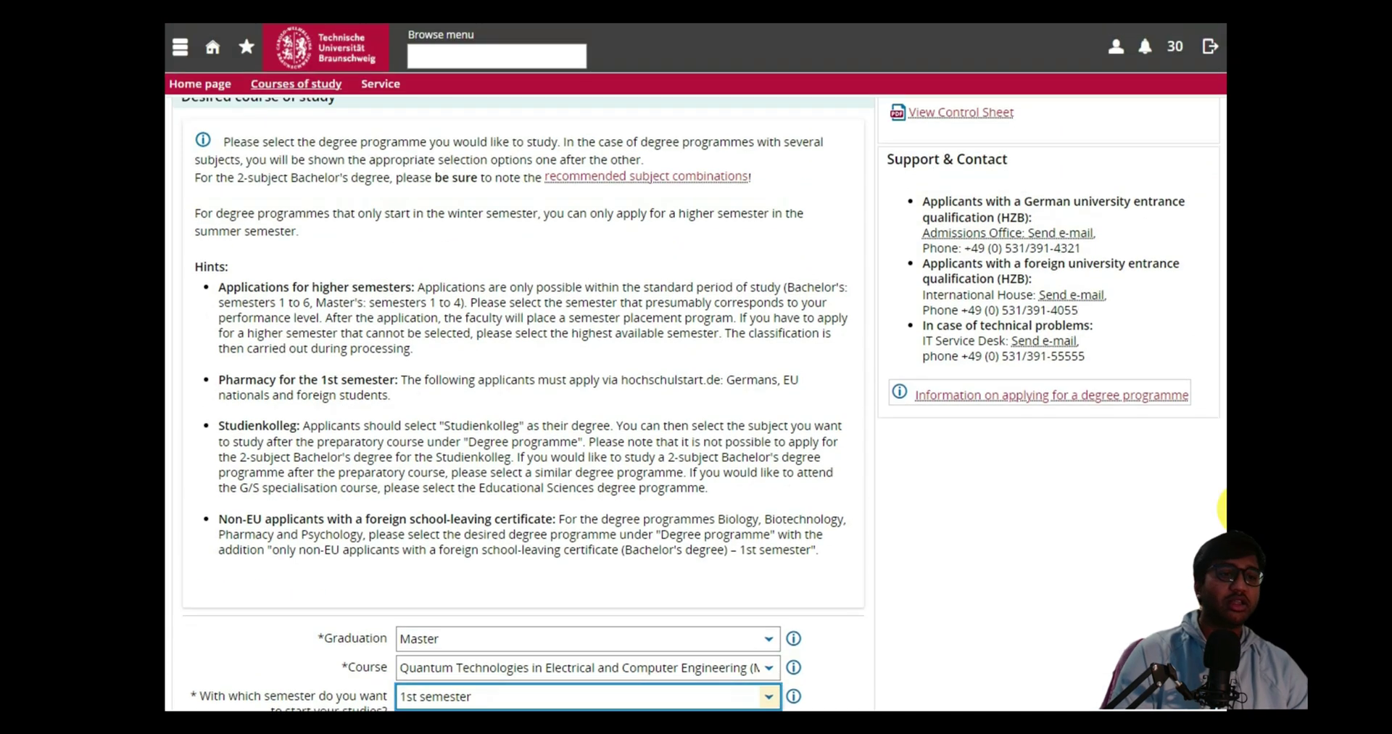
{"action": "scroll", "coordinate": [725, 565], "scroll_direction": "down", "scroll_amount": 2}
{"action": "left_click", "coordinate": [402, 593]}
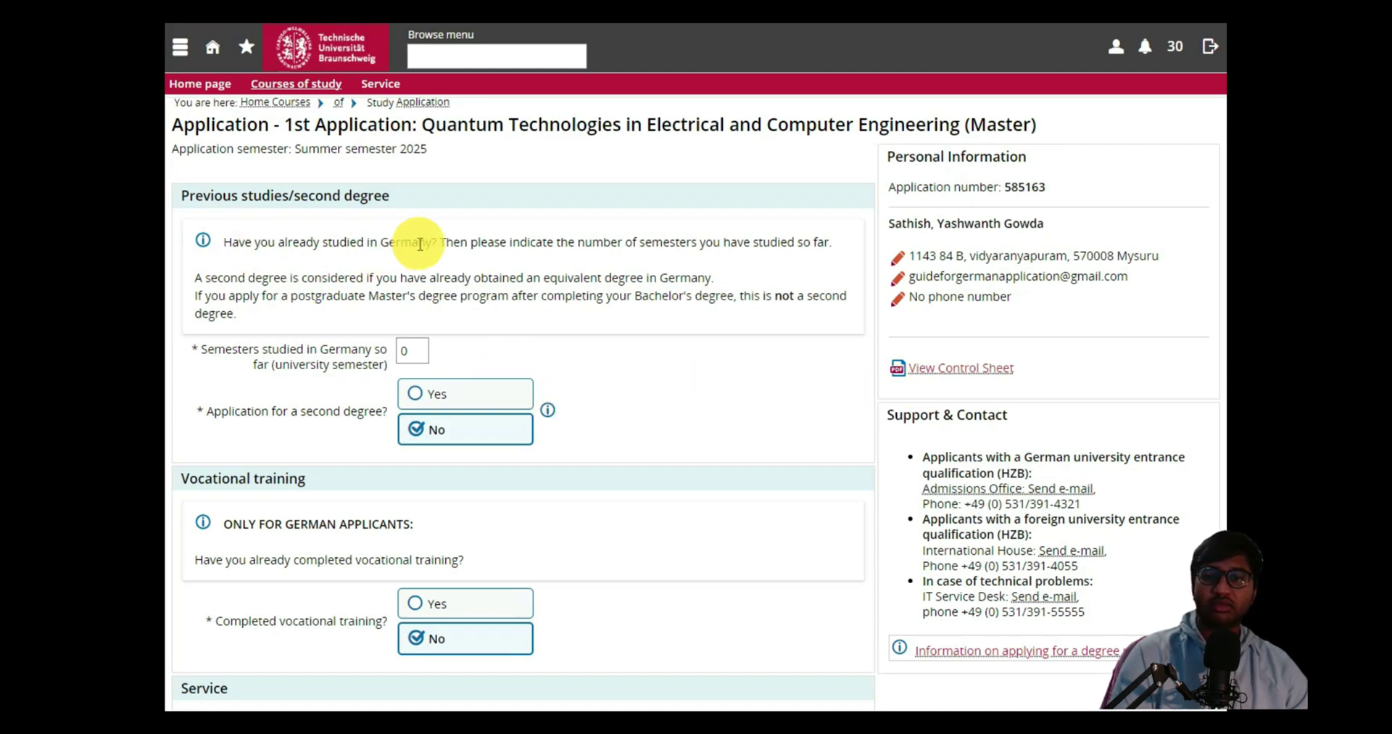
Review the previous studies, vocational training and service answers, keeping 0 semesters and No throughout, and continue.
{"action": "scroll", "coordinate": [690, 379], "scroll_direction": "down", "scroll_amount": 3}
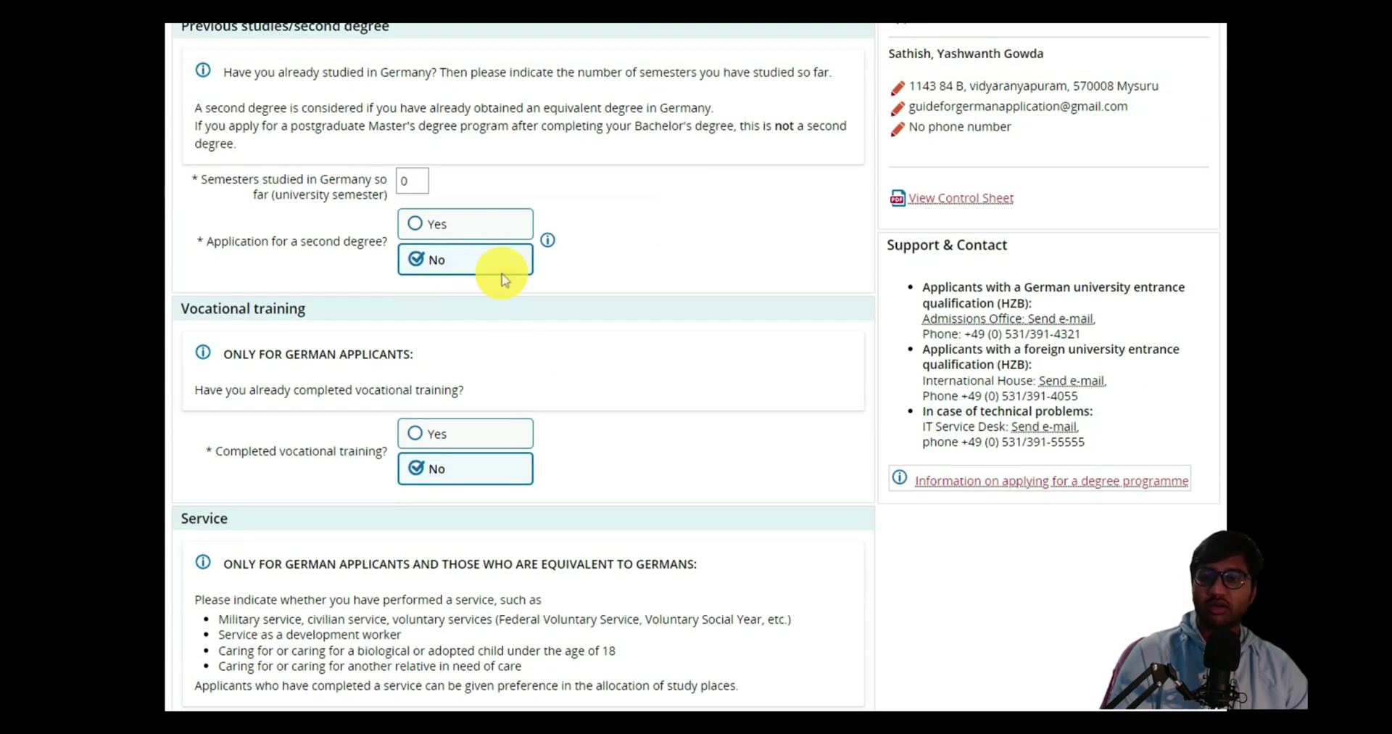
{"action": "scroll", "coordinate": [833, 429], "scroll_direction": "down", "scroll_amount": 3}
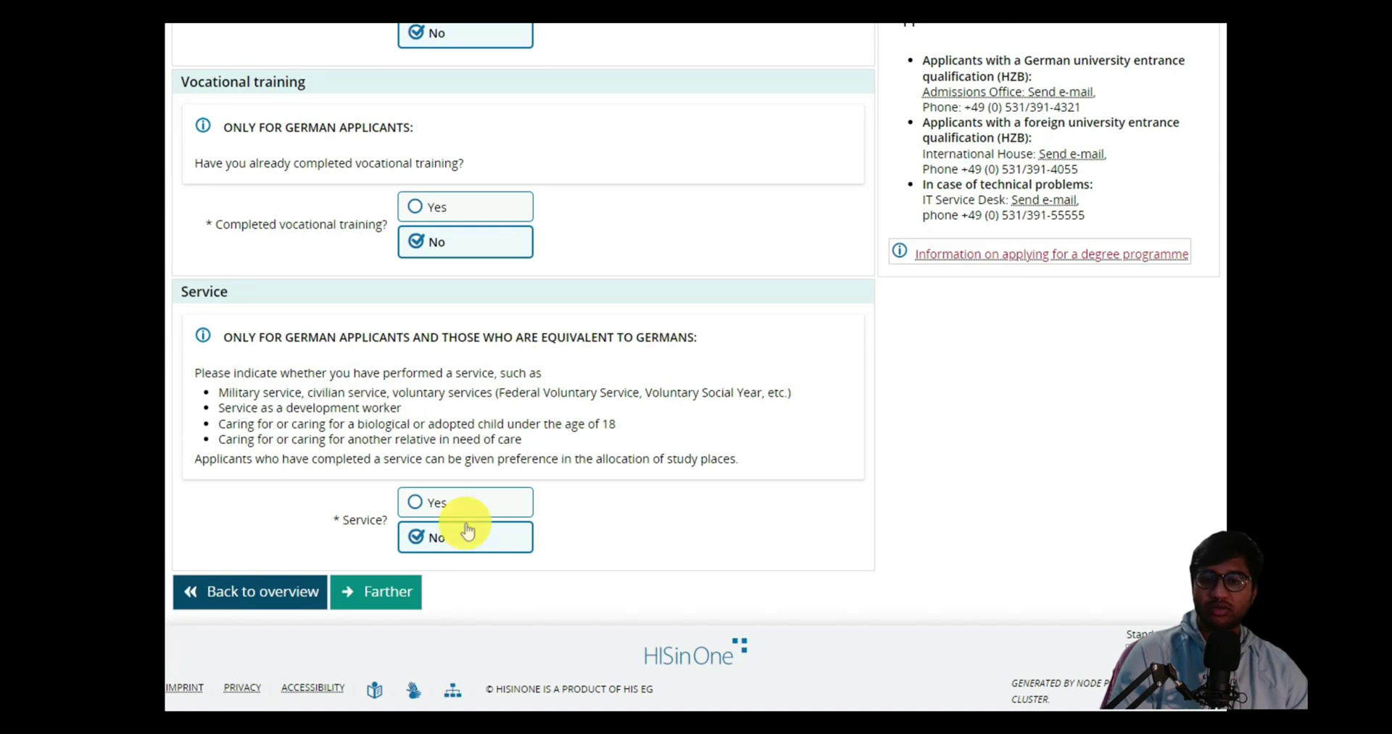
{"action": "left_click", "coordinate": [363, 595]}
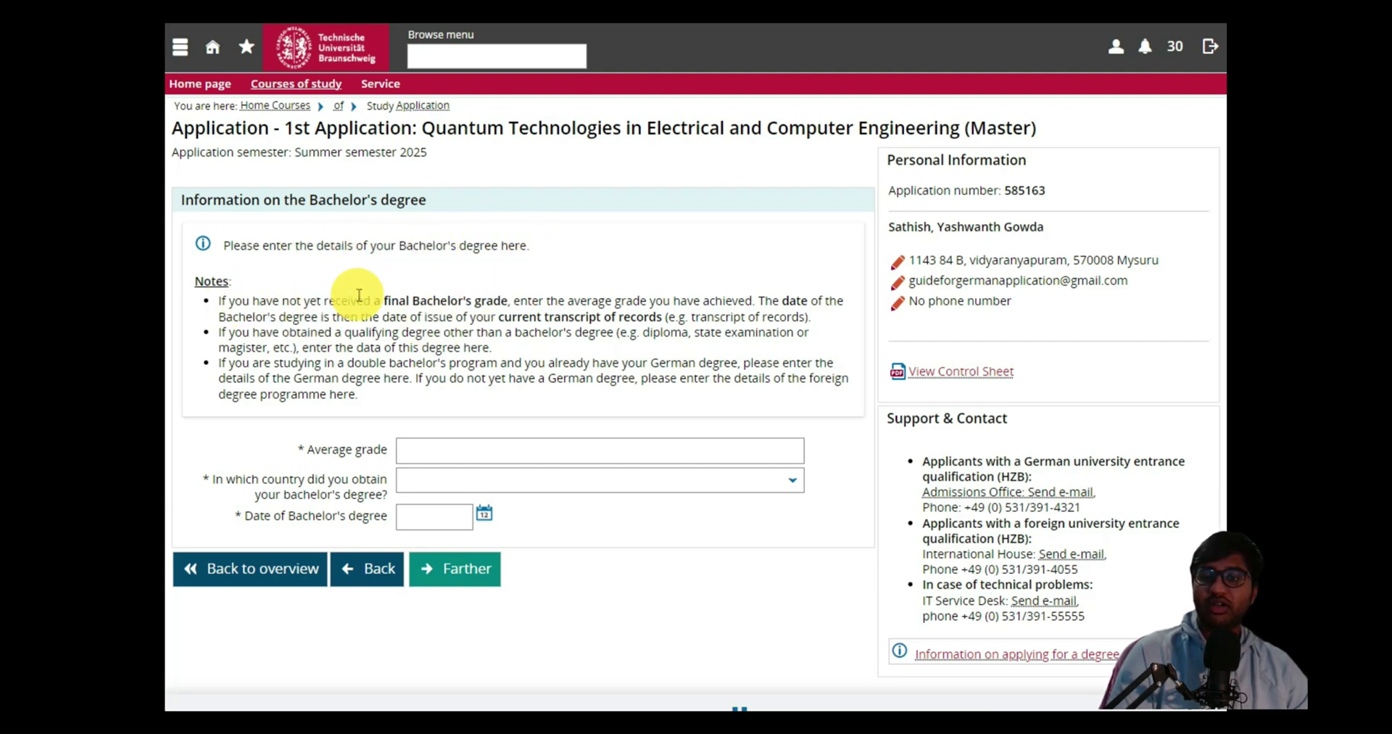
Fill in the Bachelor's degree details with average grade 1.7, country India and date 01.09.2020, and continue.
{"action": "left_click_drag", "start_coordinate": [381, 300], "coordinate": [507, 301]}
{"action": "left_click_drag", "start_coordinate": [621, 300], "coordinate": [687, 300]}
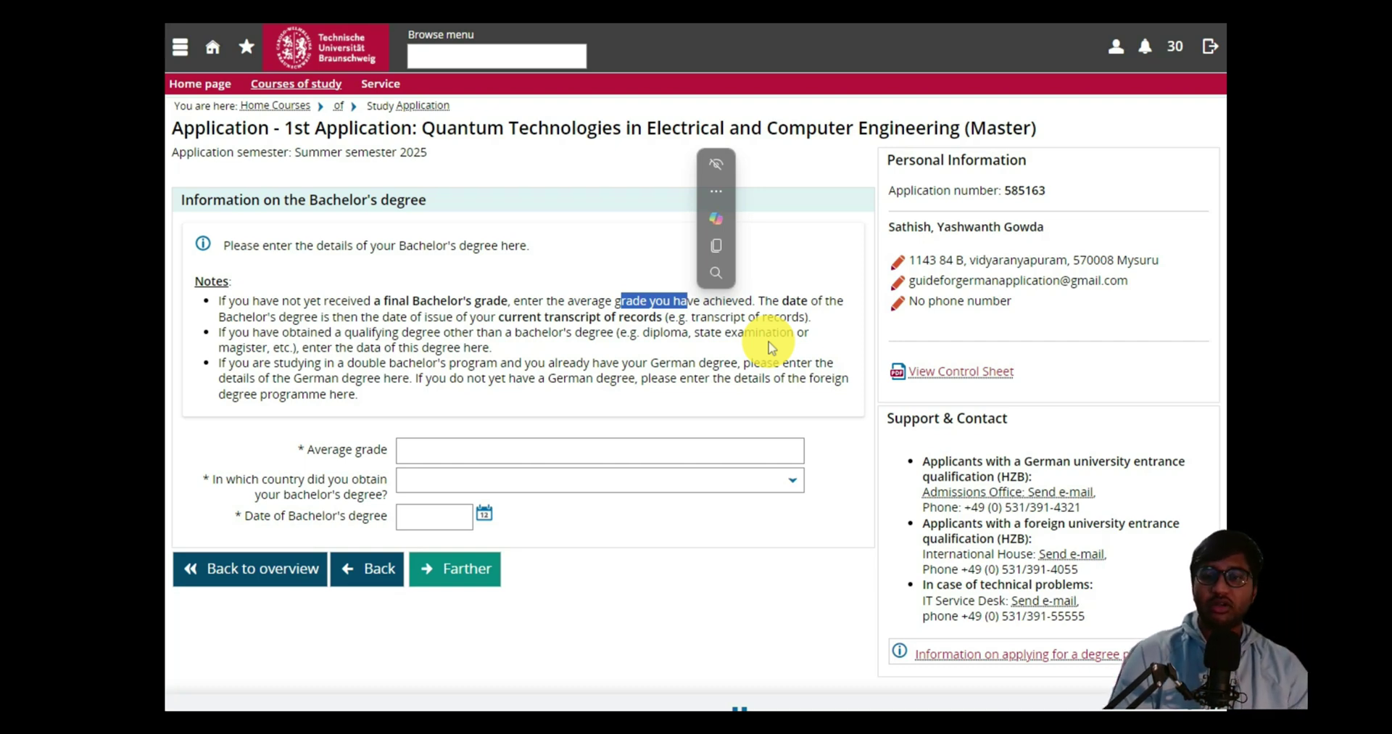
{"action": "left_click", "coordinate": [562, 454]}
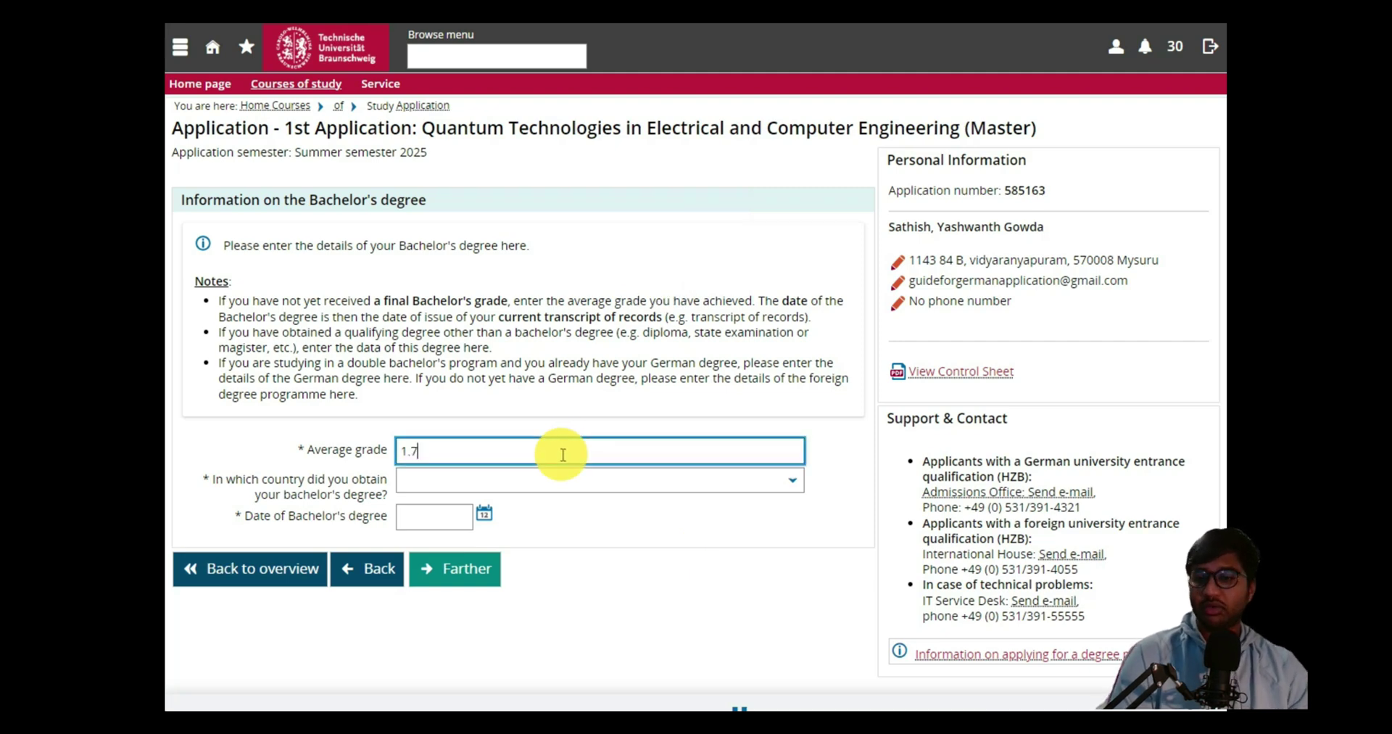
{"action": "left_click", "coordinate": [549, 479]}
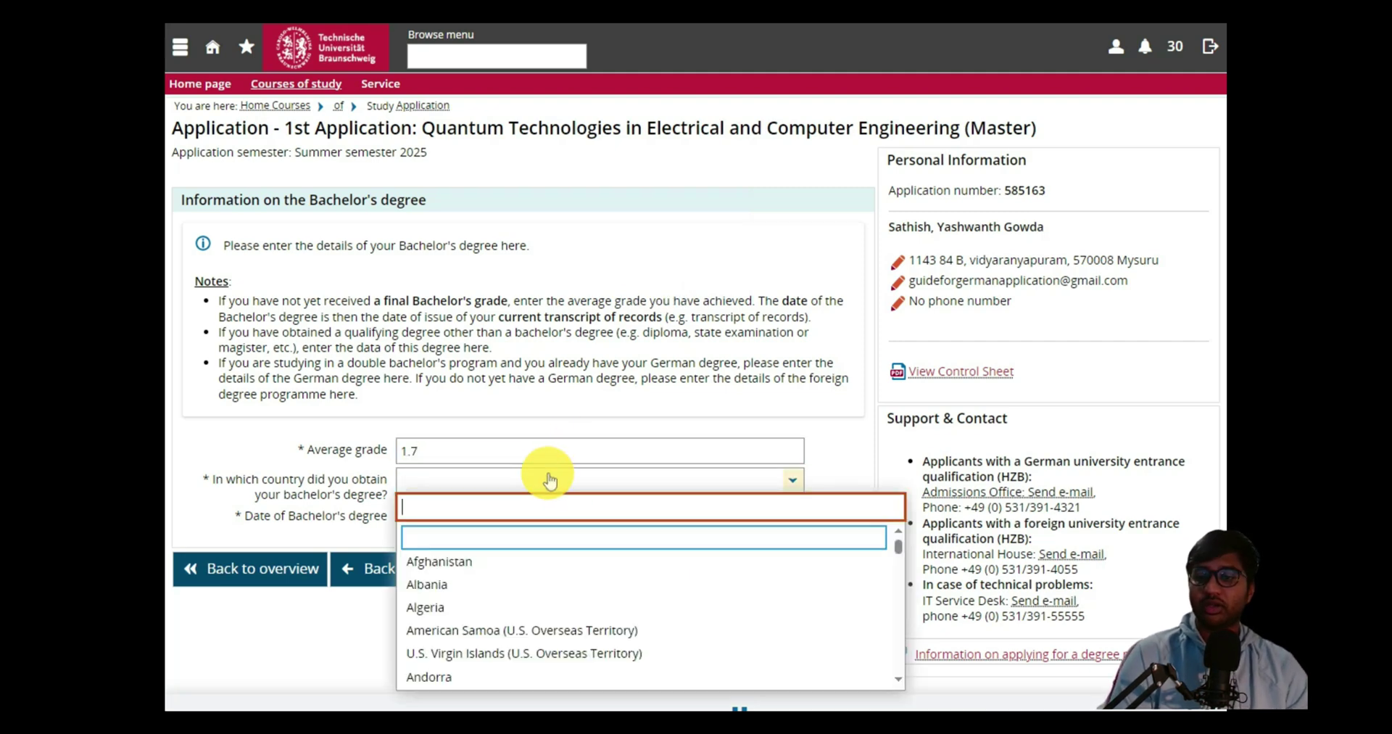
{"action": "type", "text": "indi"}
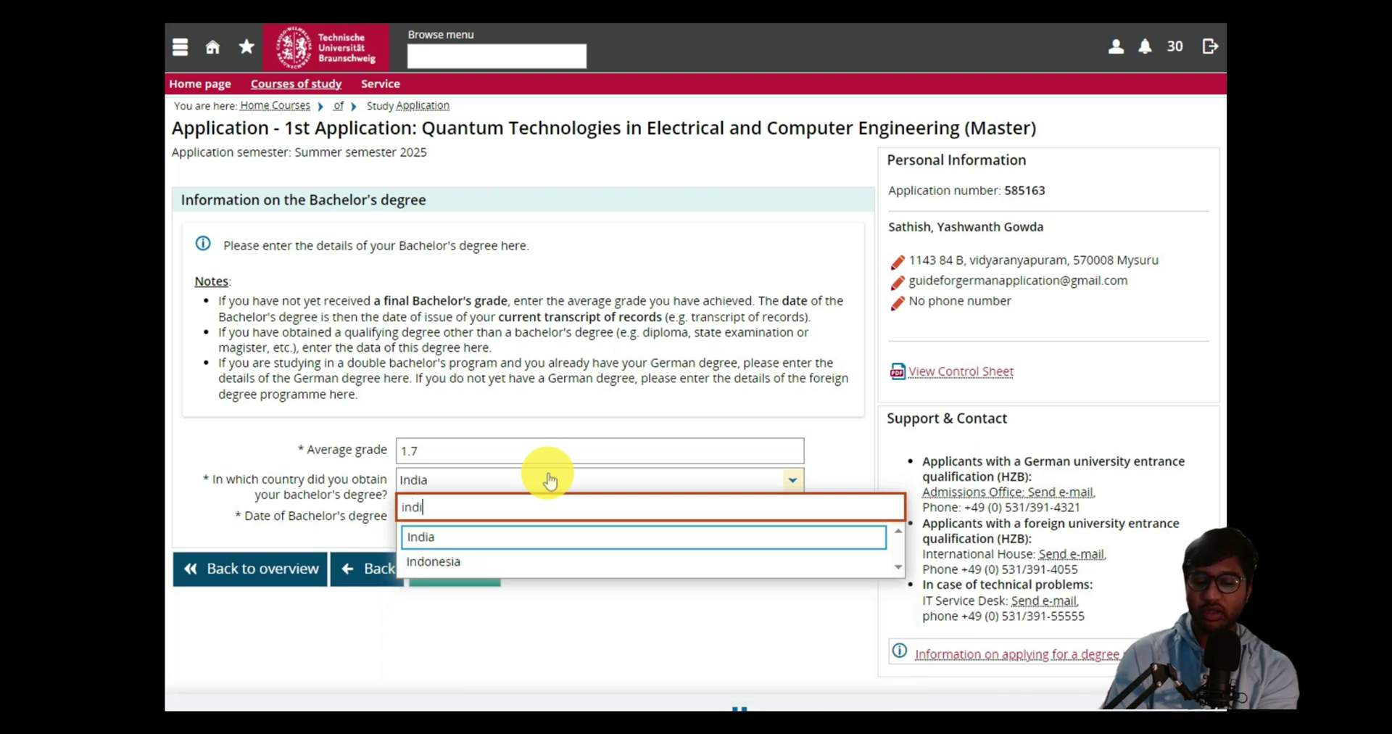
{"action": "key", "text": "Return"}
{"action": "left_click", "coordinate": [484, 514]}
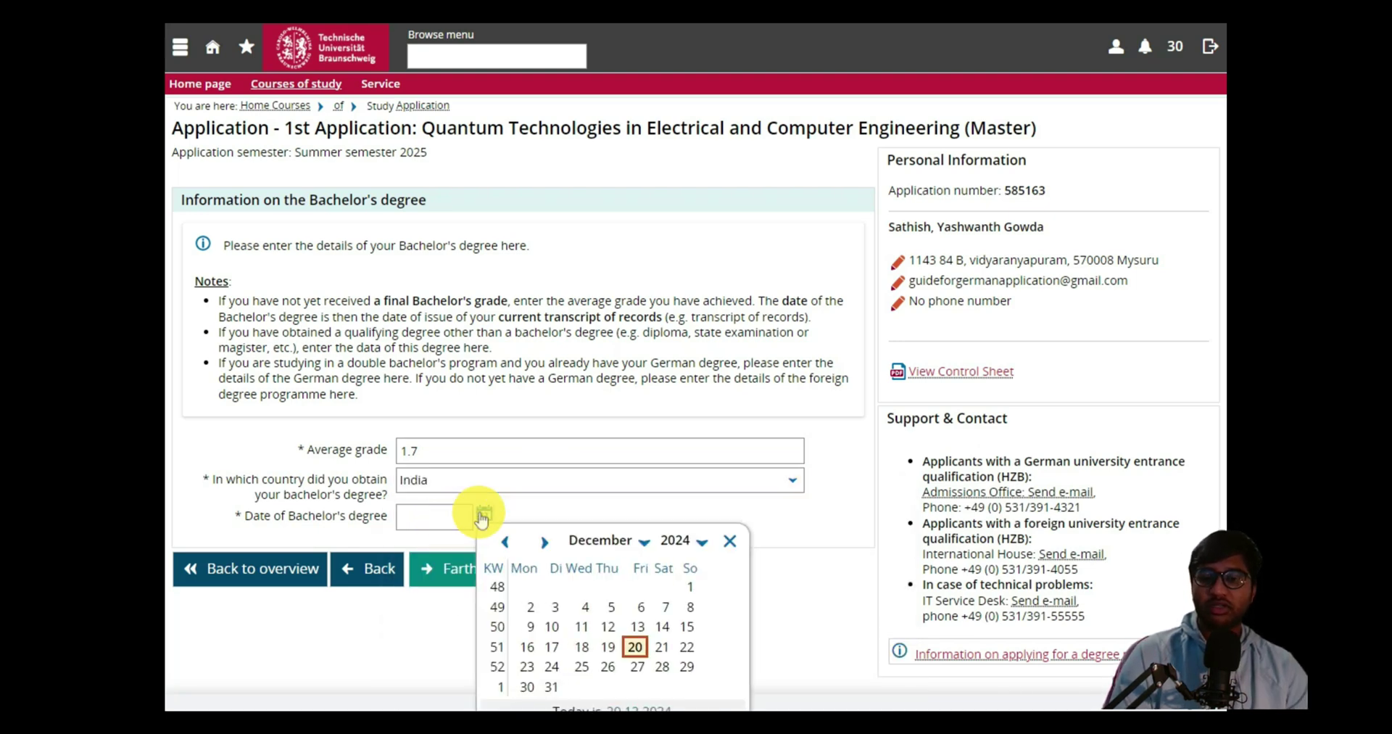
{"action": "left_click", "coordinate": [675, 542]}
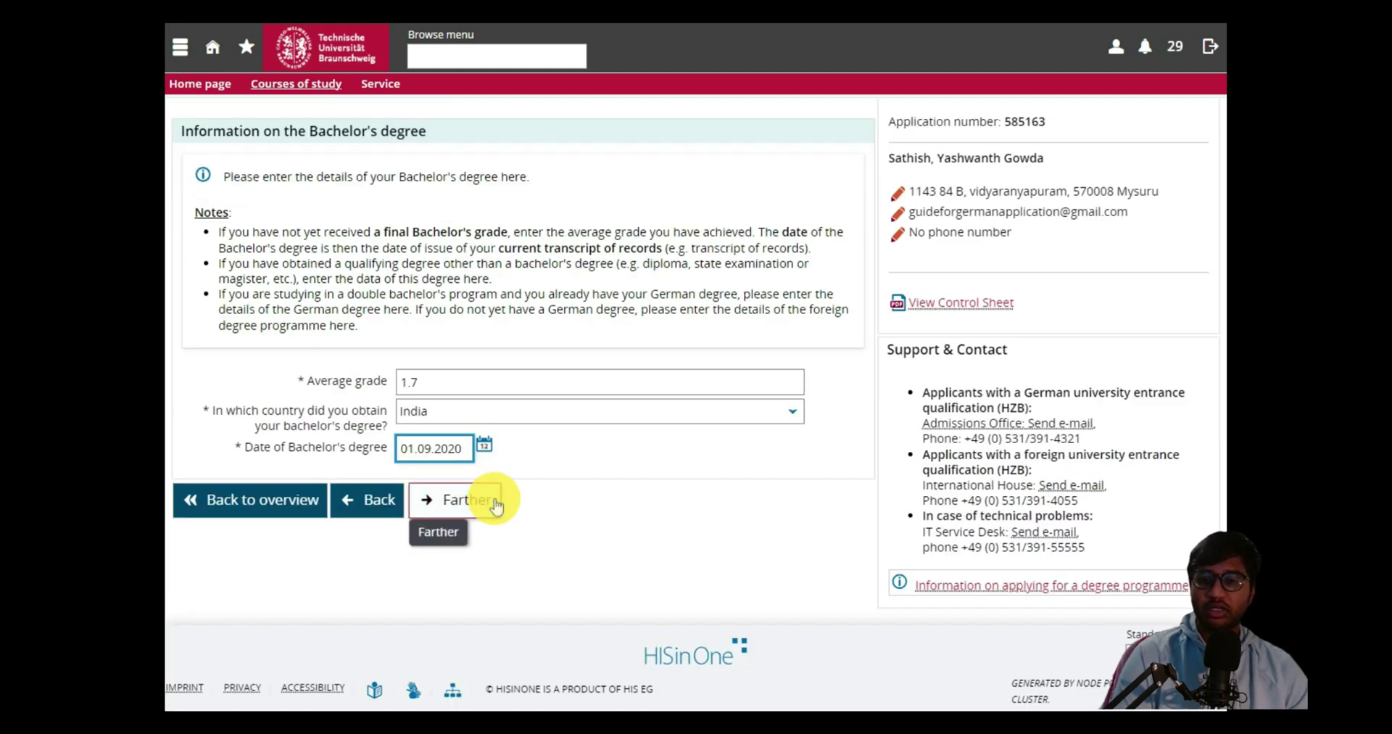
{"action": "left_click", "coordinate": [495, 505]}
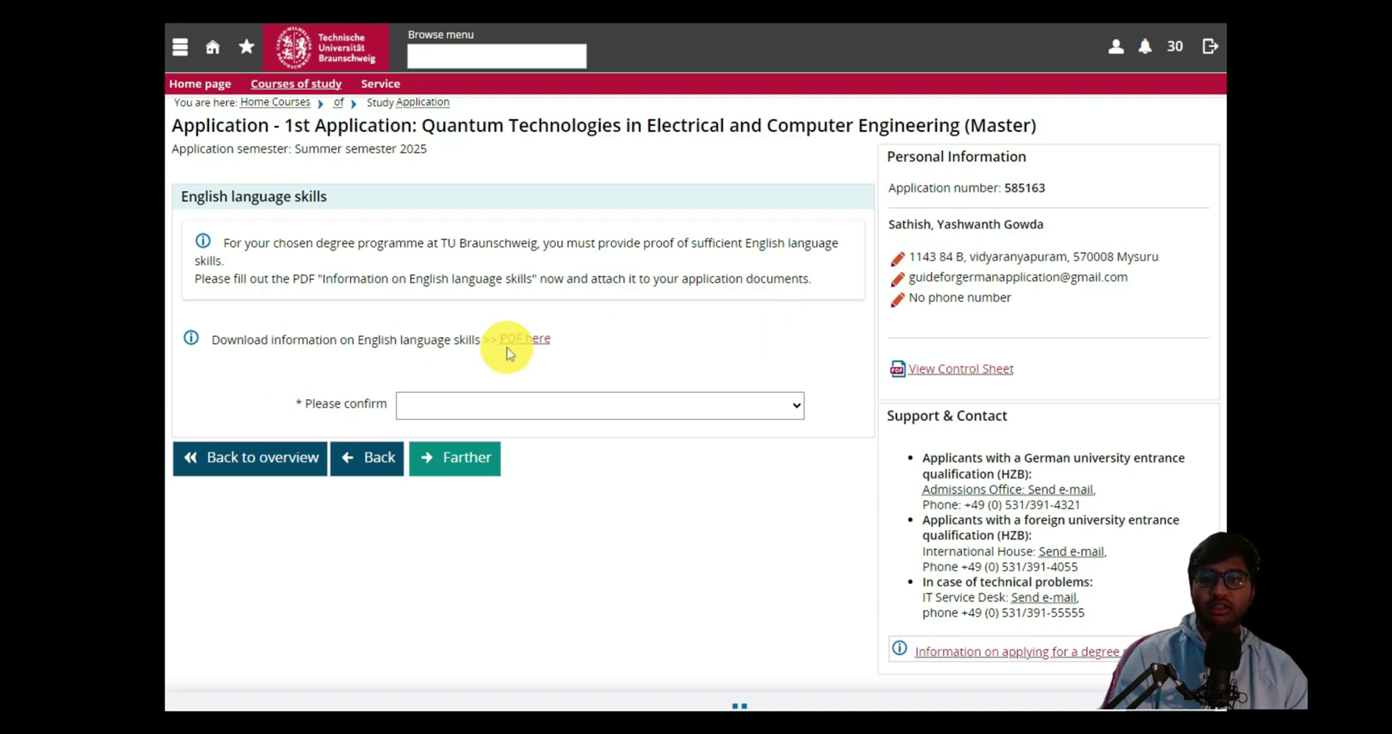
Confirm that the English language proficiency document is completed, and open its PDF form to review the accepted proofs.
{"action": "left_click", "coordinate": [624, 408]}
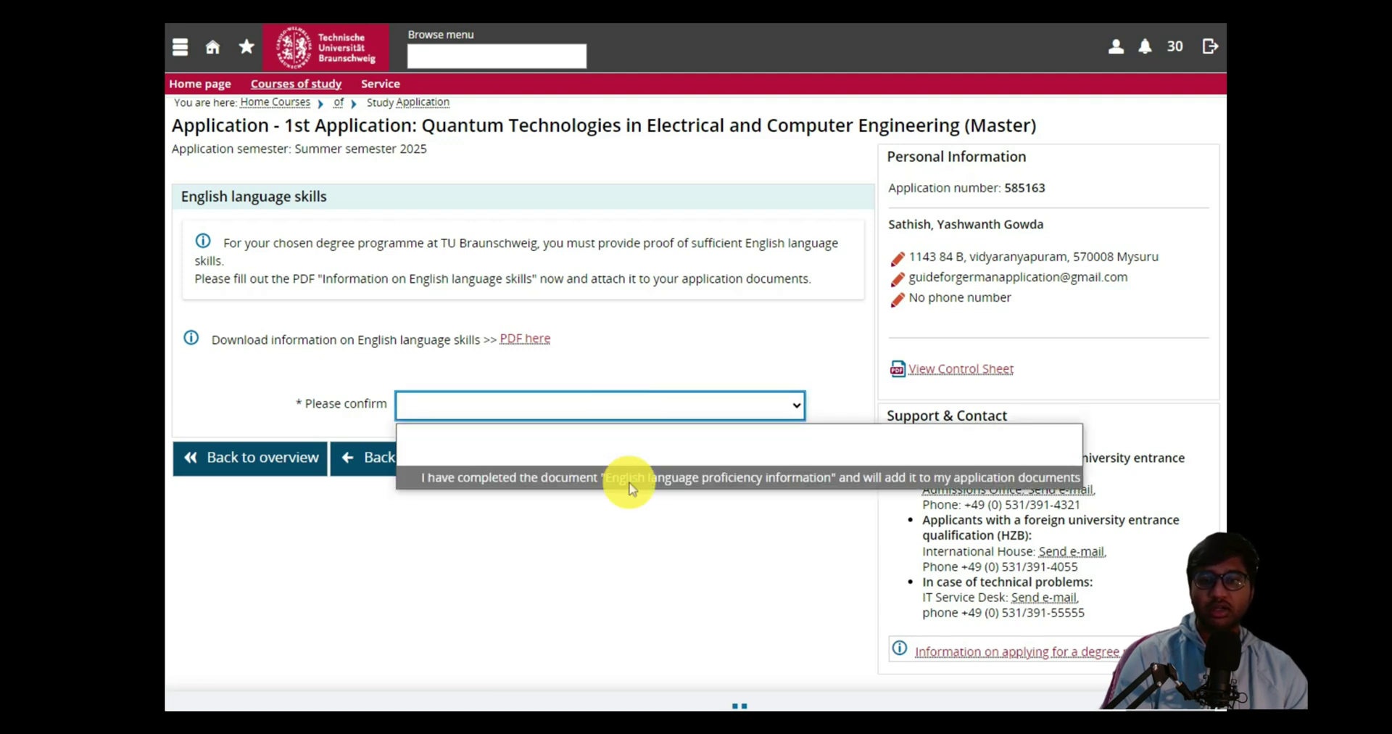
{"action": "left_click", "coordinate": [629, 481]}
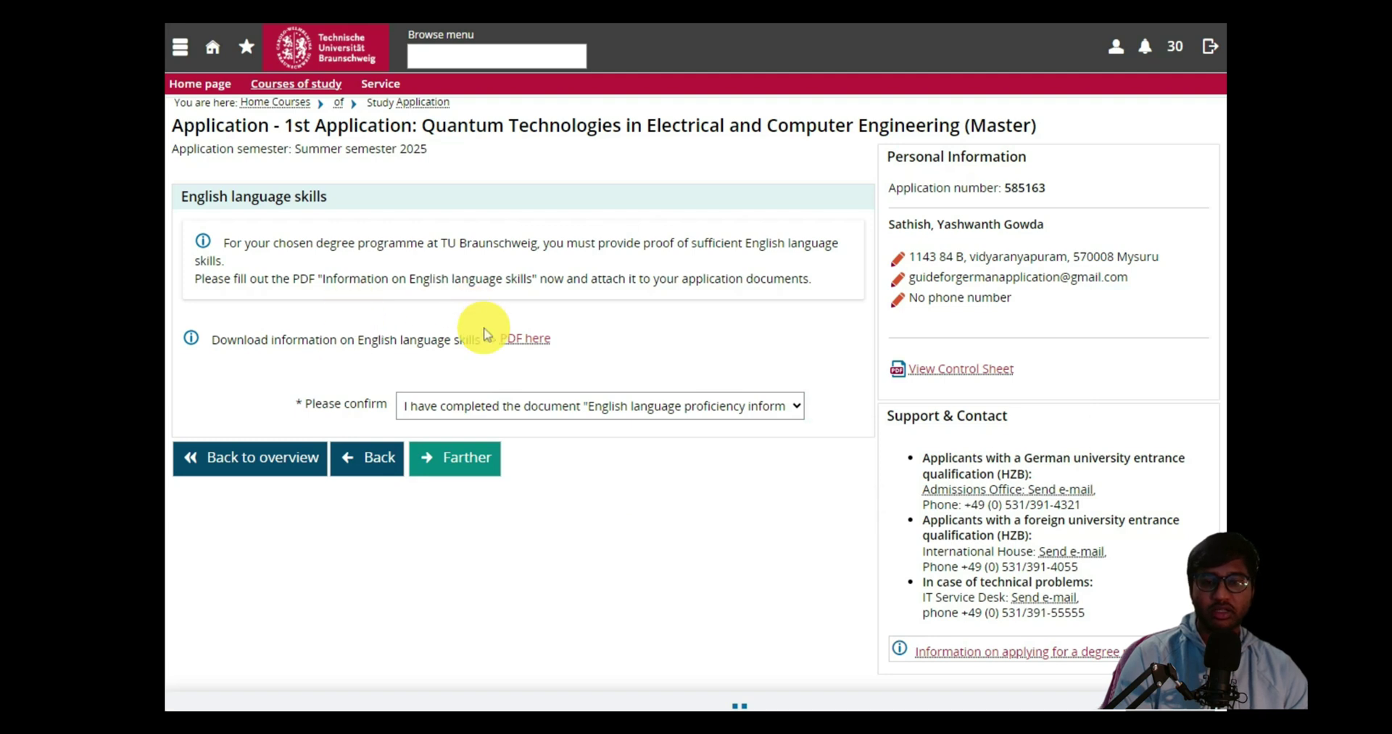
{"action": "left_click", "coordinate": [527, 338]}
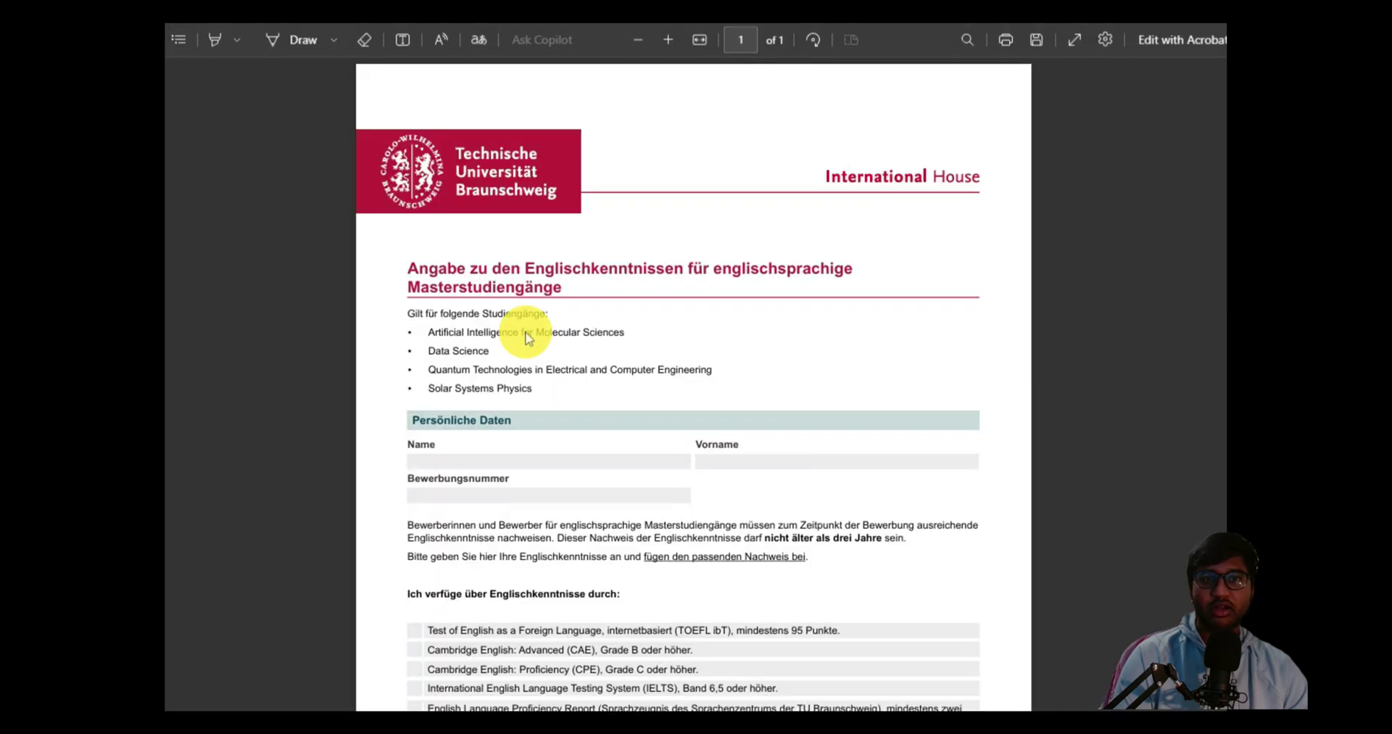
{"action": "scroll", "coordinate": [527, 339], "scroll_direction": "down", "scroll_amount": 4}
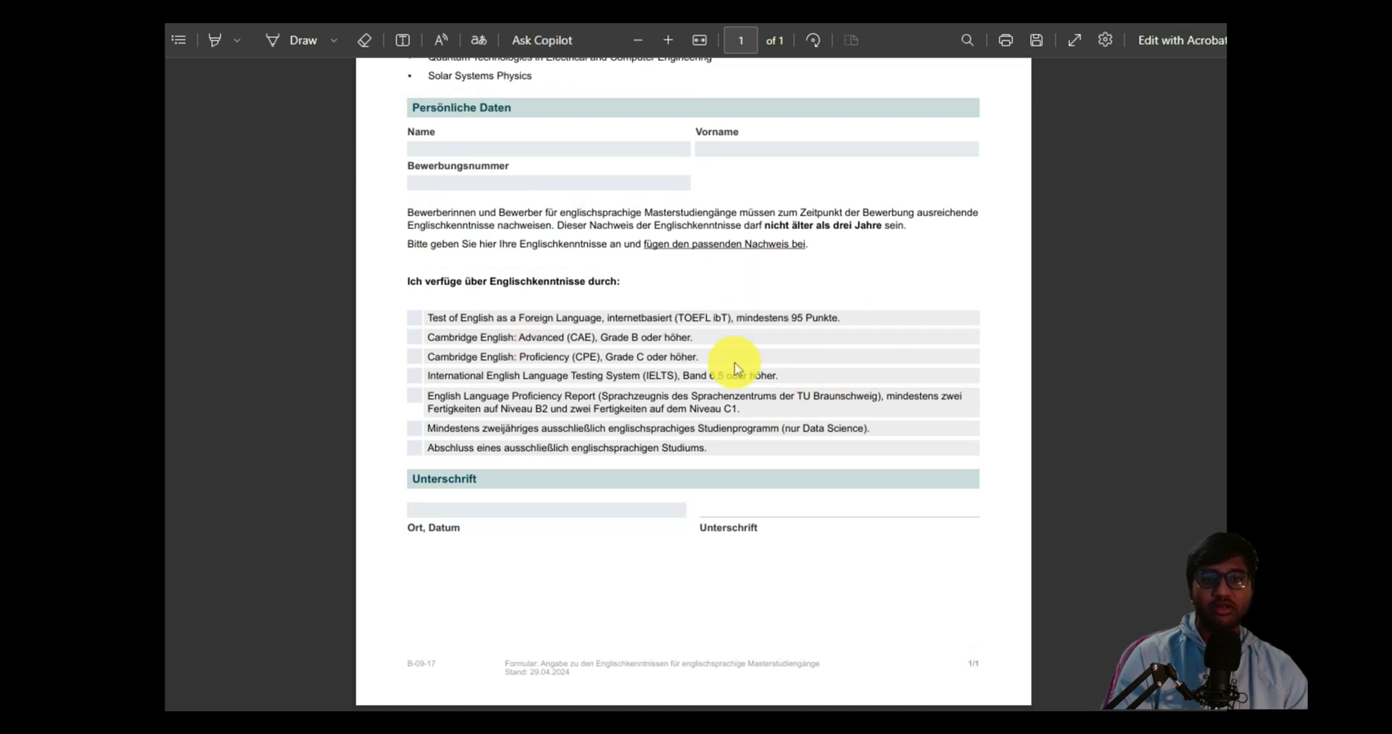
Check the English Language Proficiency Report and IELTS requirements in the form, return to the application and continue past the English language skills page.
{"action": "left_click_drag", "start_coordinate": [744, 410], "coordinate": [419, 395]}
{"action": "key", "text": "ctrl+c"}
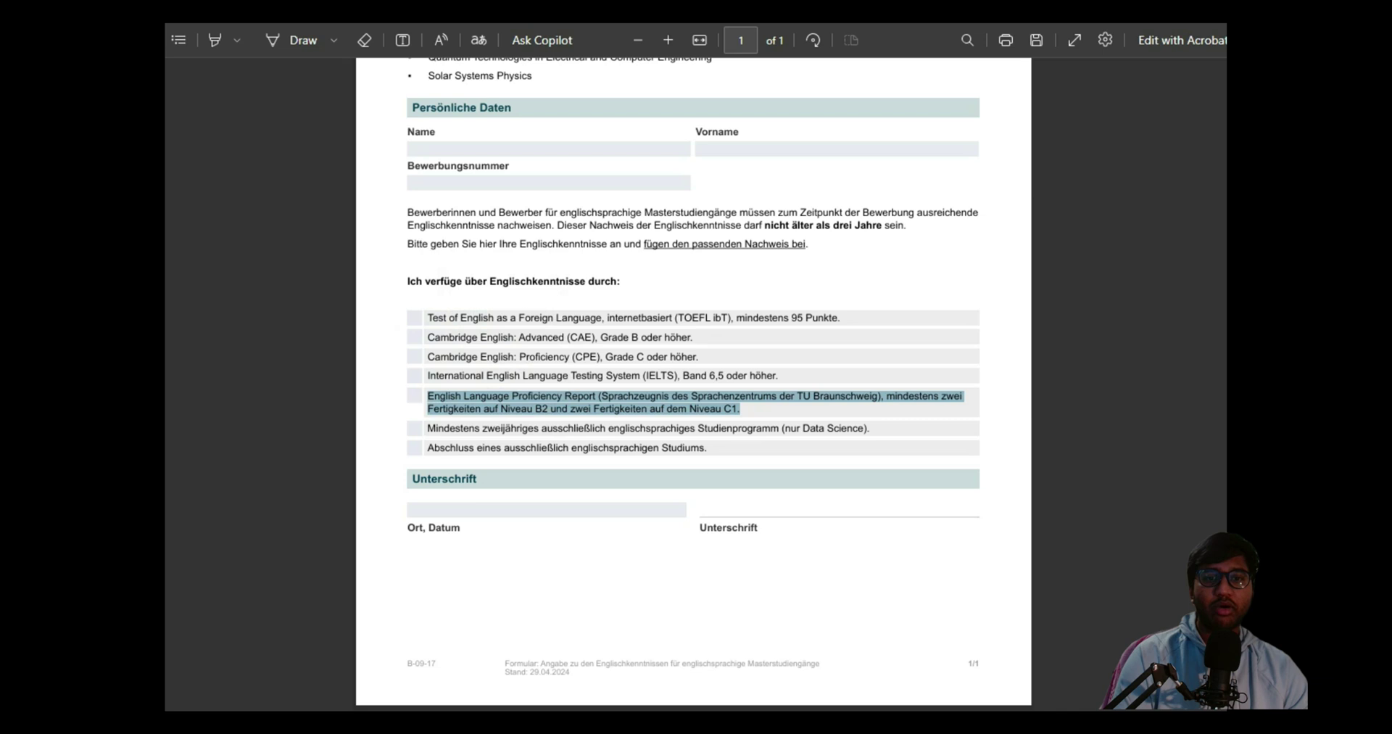
{"action": "mouse_move", "coordinate": [507, 13]}
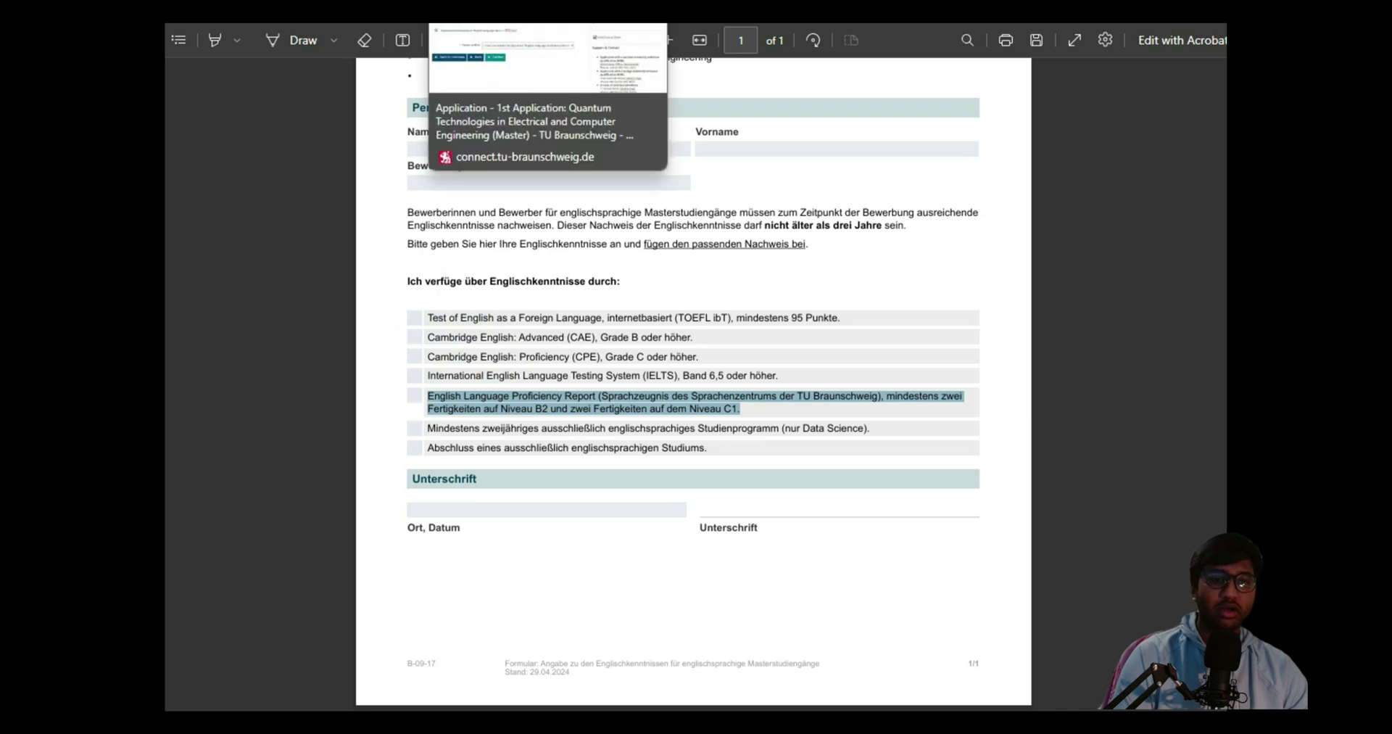
{"action": "double_click", "coordinate": [701, 375]}
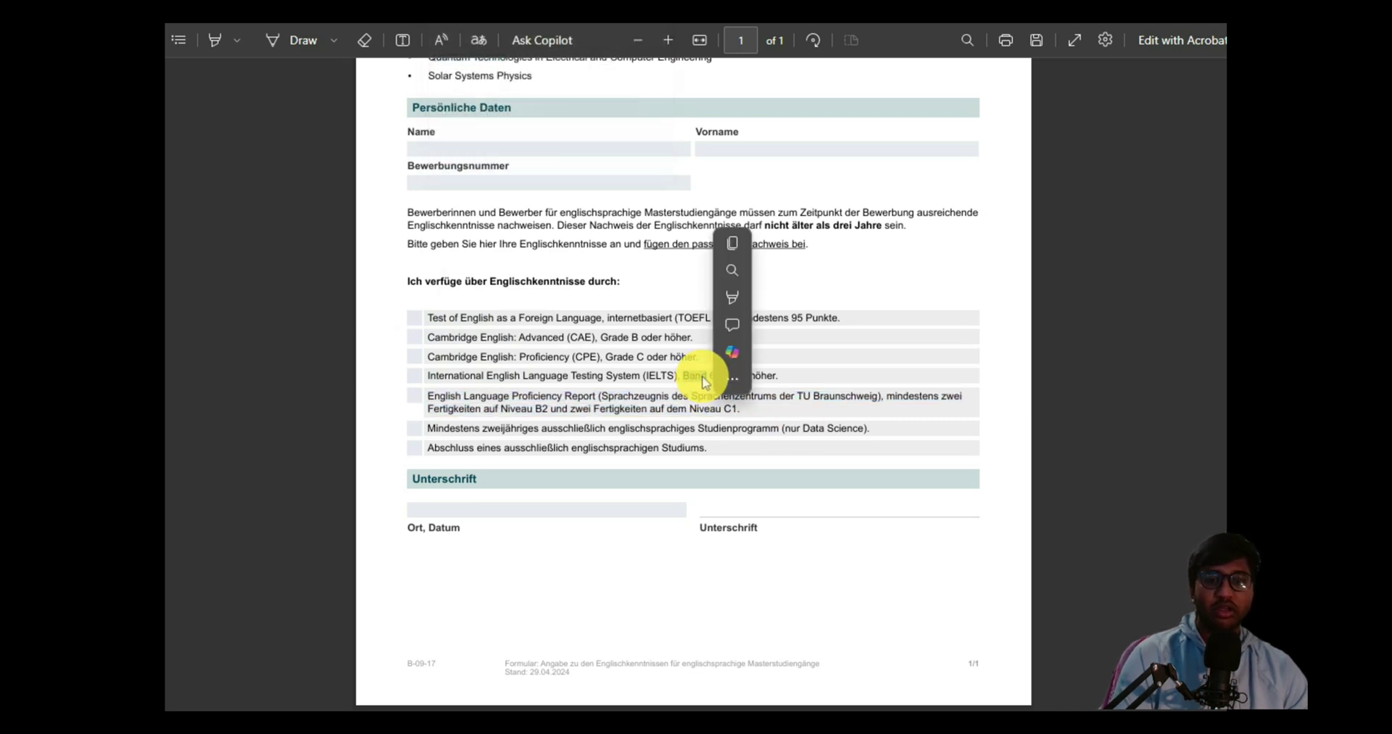
{"action": "key", "text": "ctrl+c"}
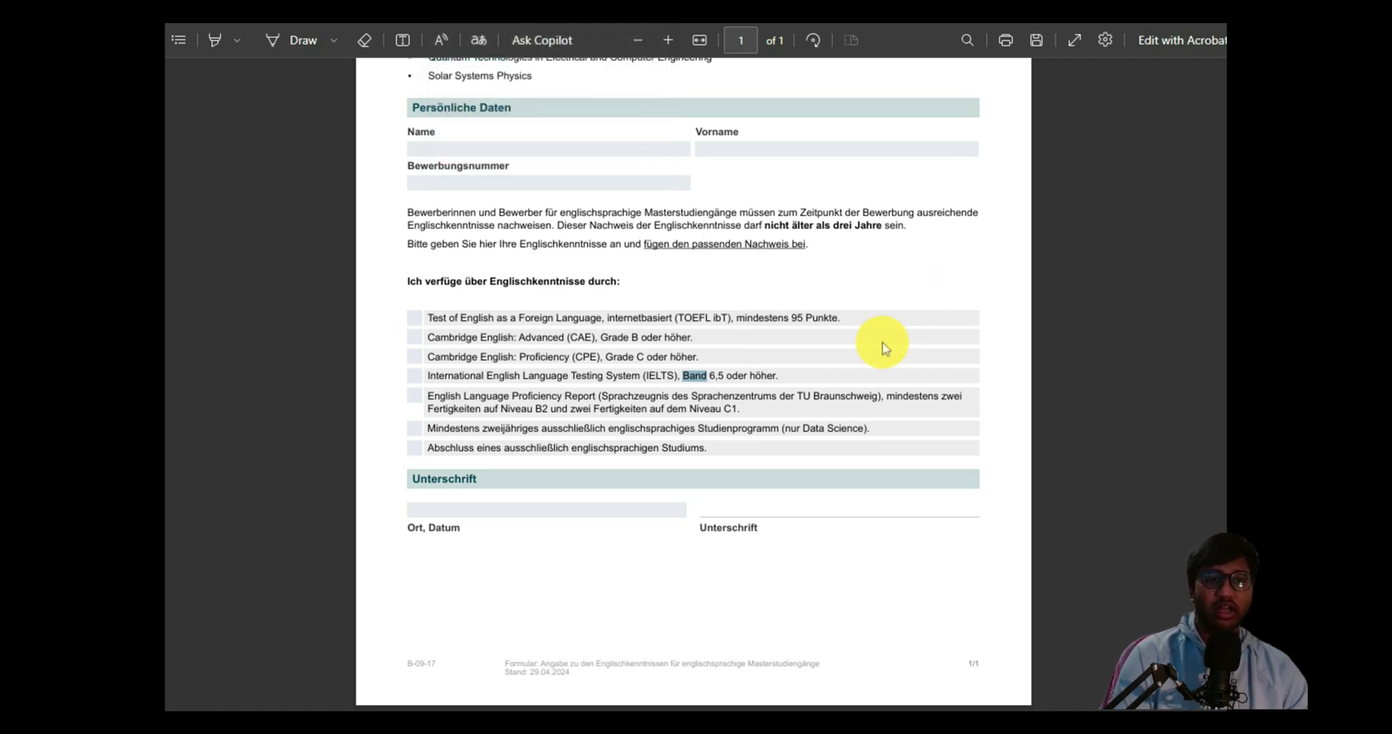
{"action": "key", "text": "ctrl+Tab"}
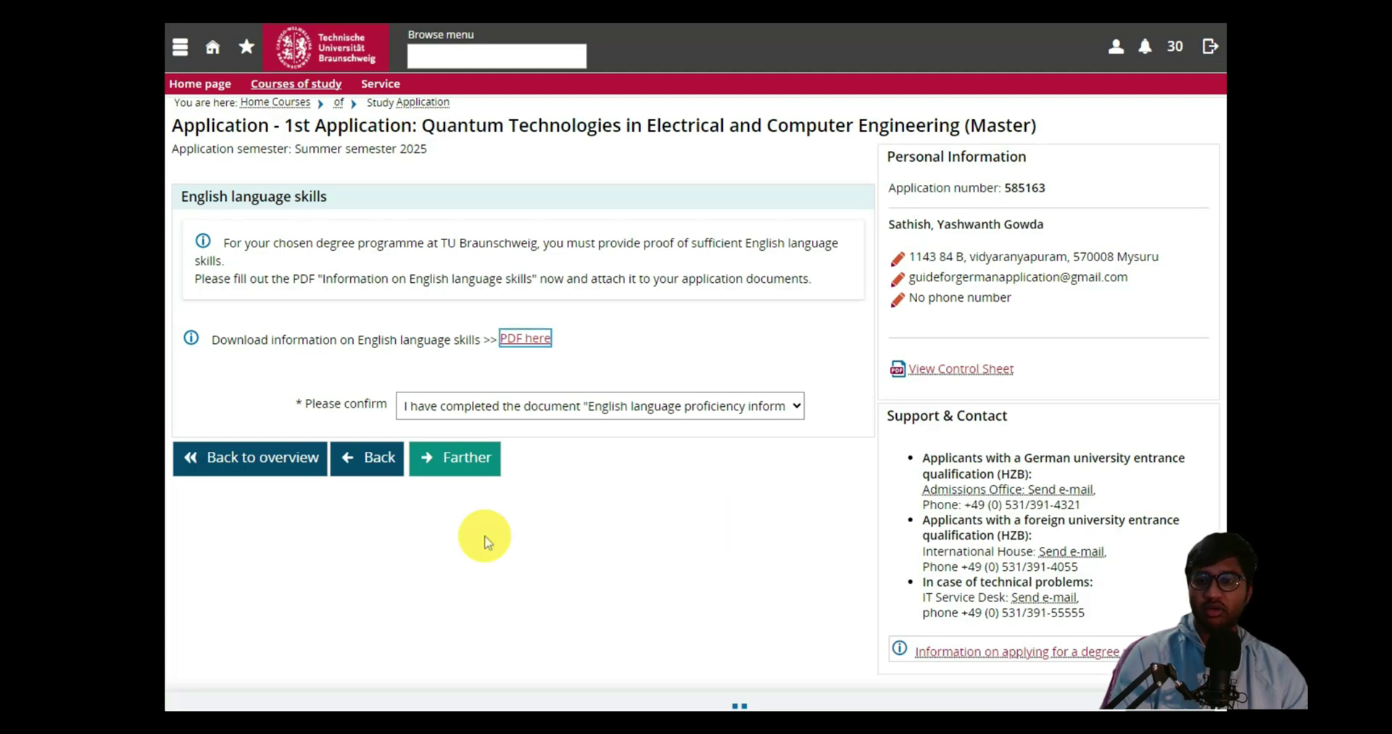
{"action": "left_click", "coordinate": [465, 468]}
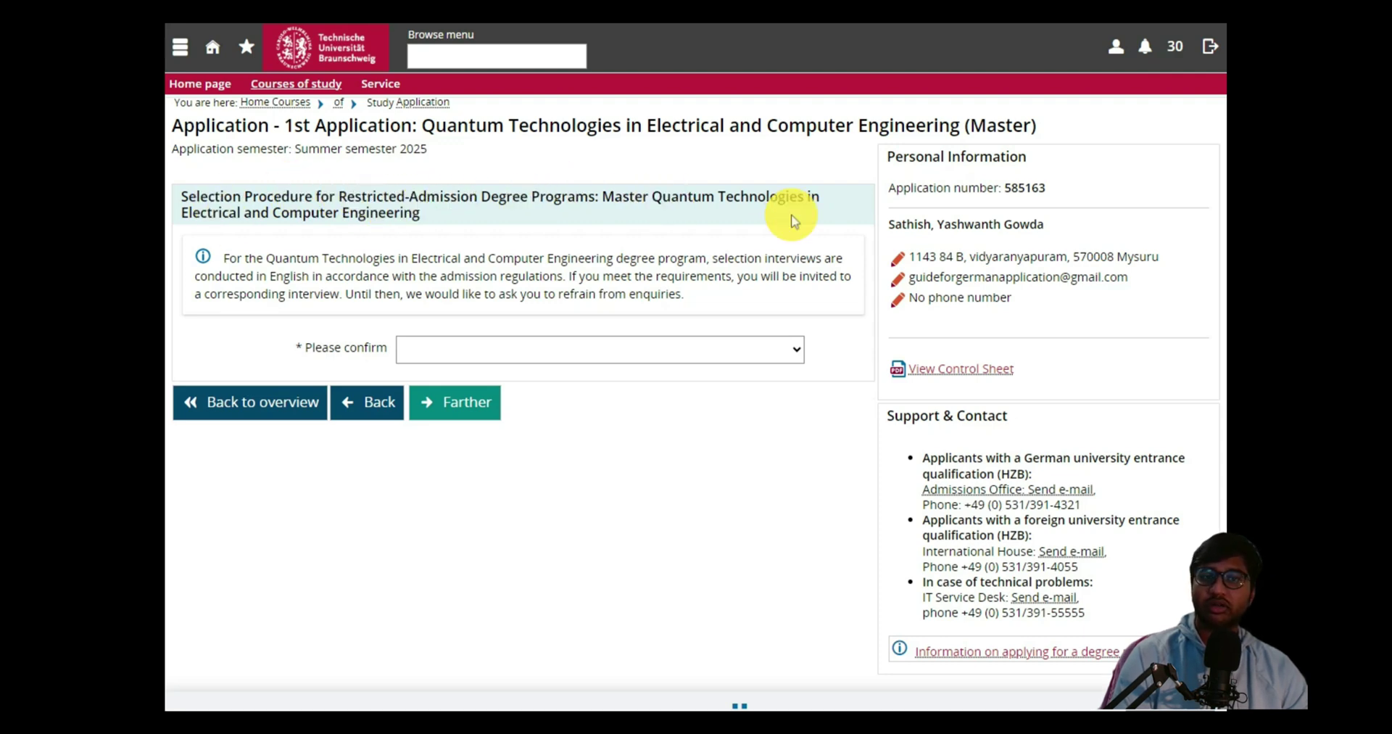
Confirm "I have taken note of the information on the selection interviews" for the selection procedure and continue.
{"action": "left_click", "coordinate": [464, 354]}
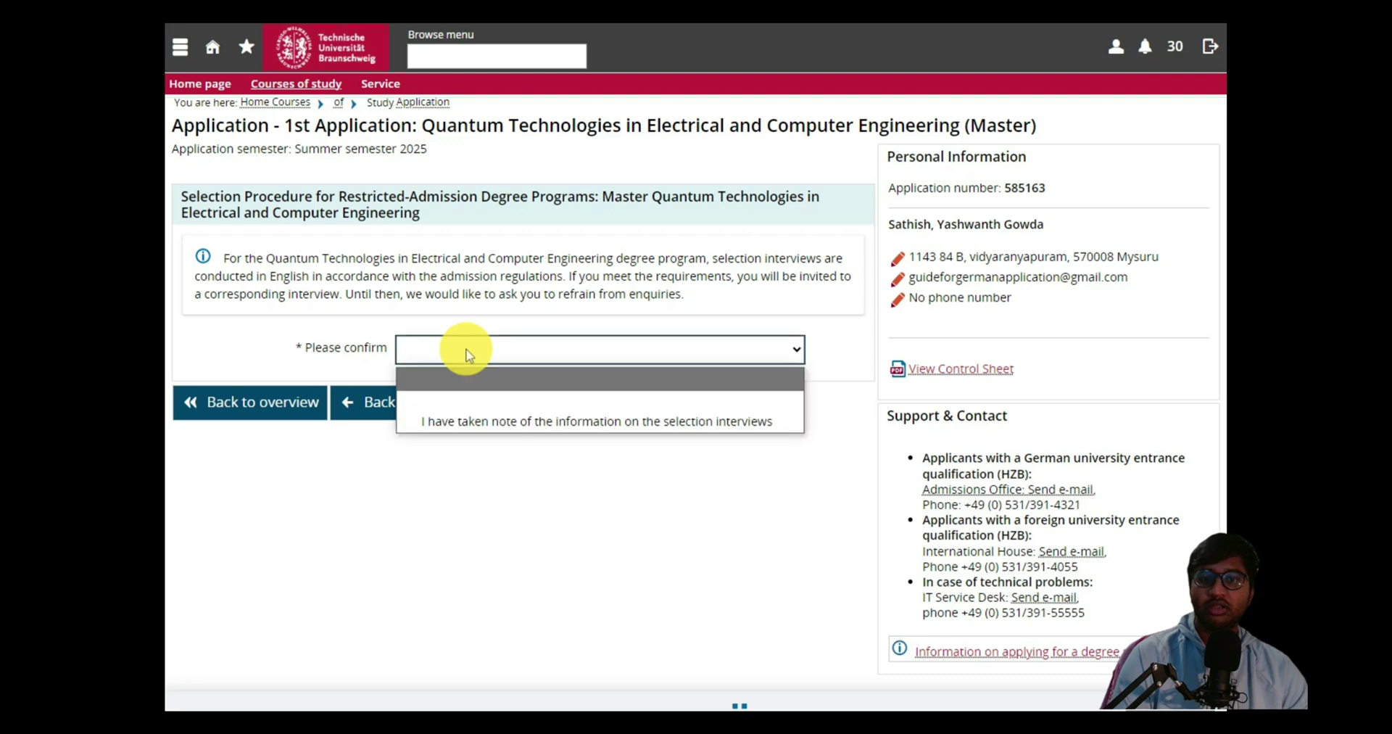
{"action": "left_click", "coordinate": [470, 418]}
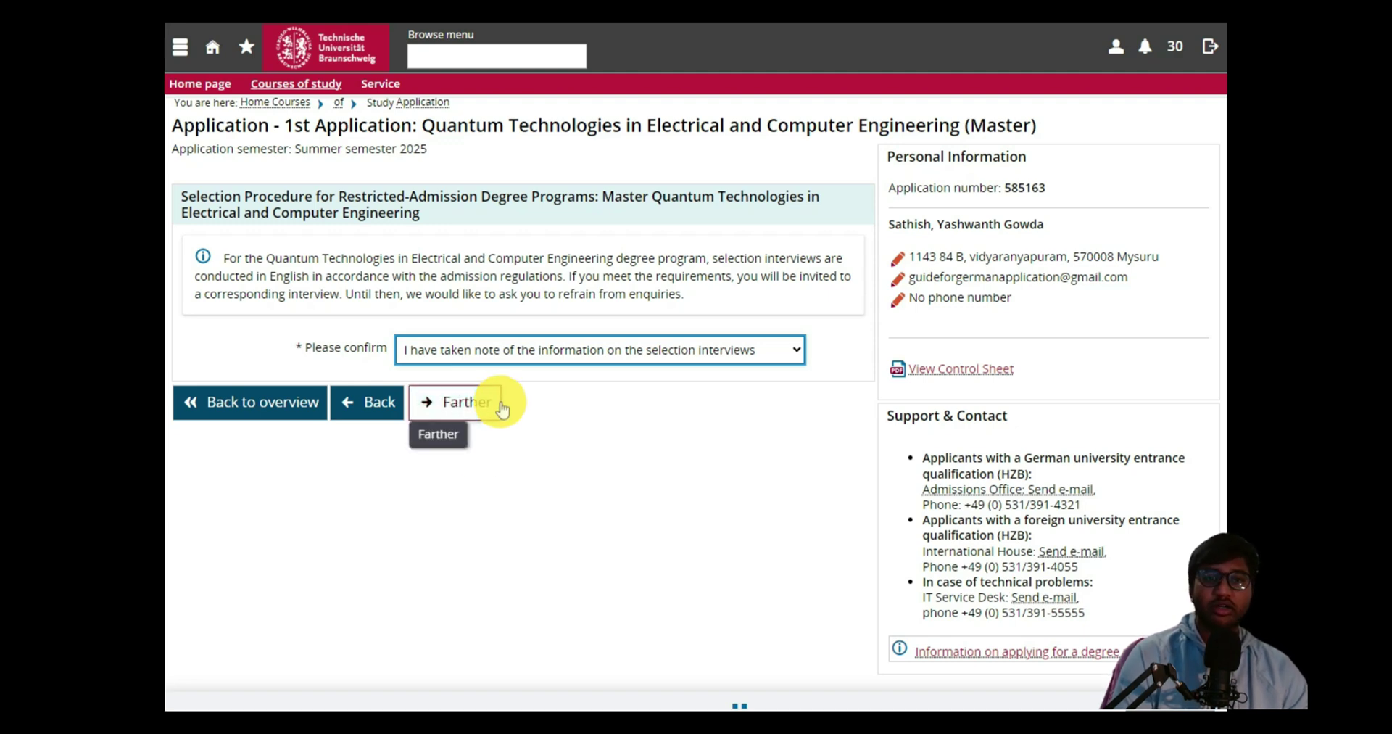
{"action": "left_click", "coordinate": [456, 403]}
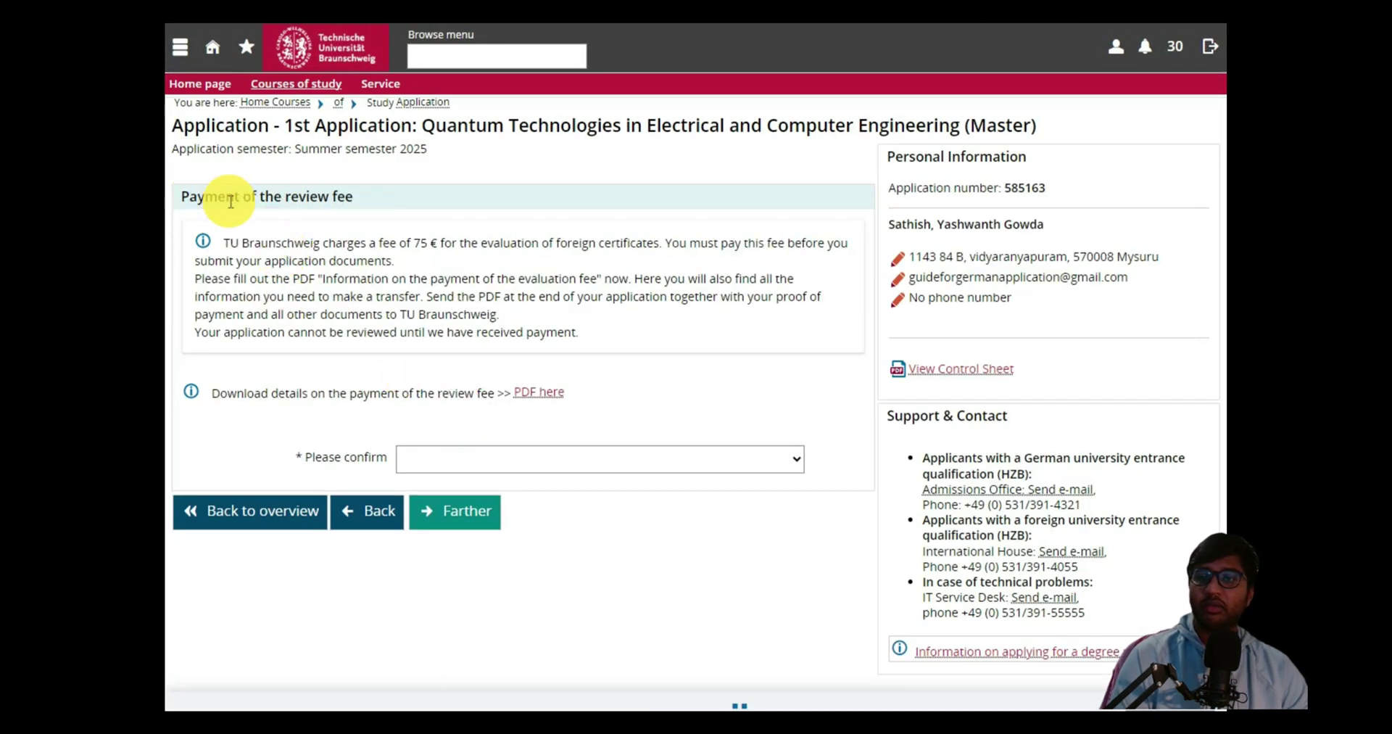
Open the PDF on paying the review fee, examine the fee amount and bank transfer details, and return to the application.
{"action": "left_click_drag", "start_coordinate": [222, 242], "coordinate": [667, 238]}
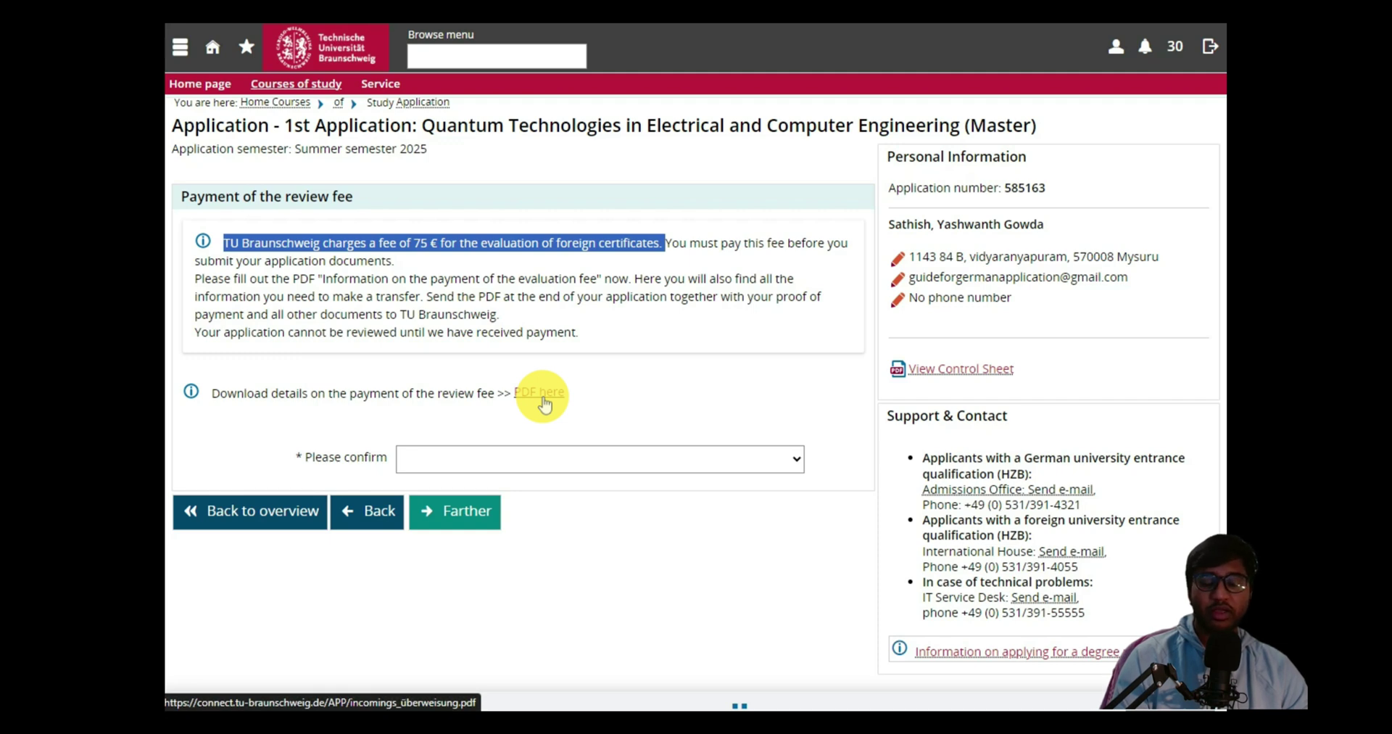
{"action": "left_click", "coordinate": [542, 396]}
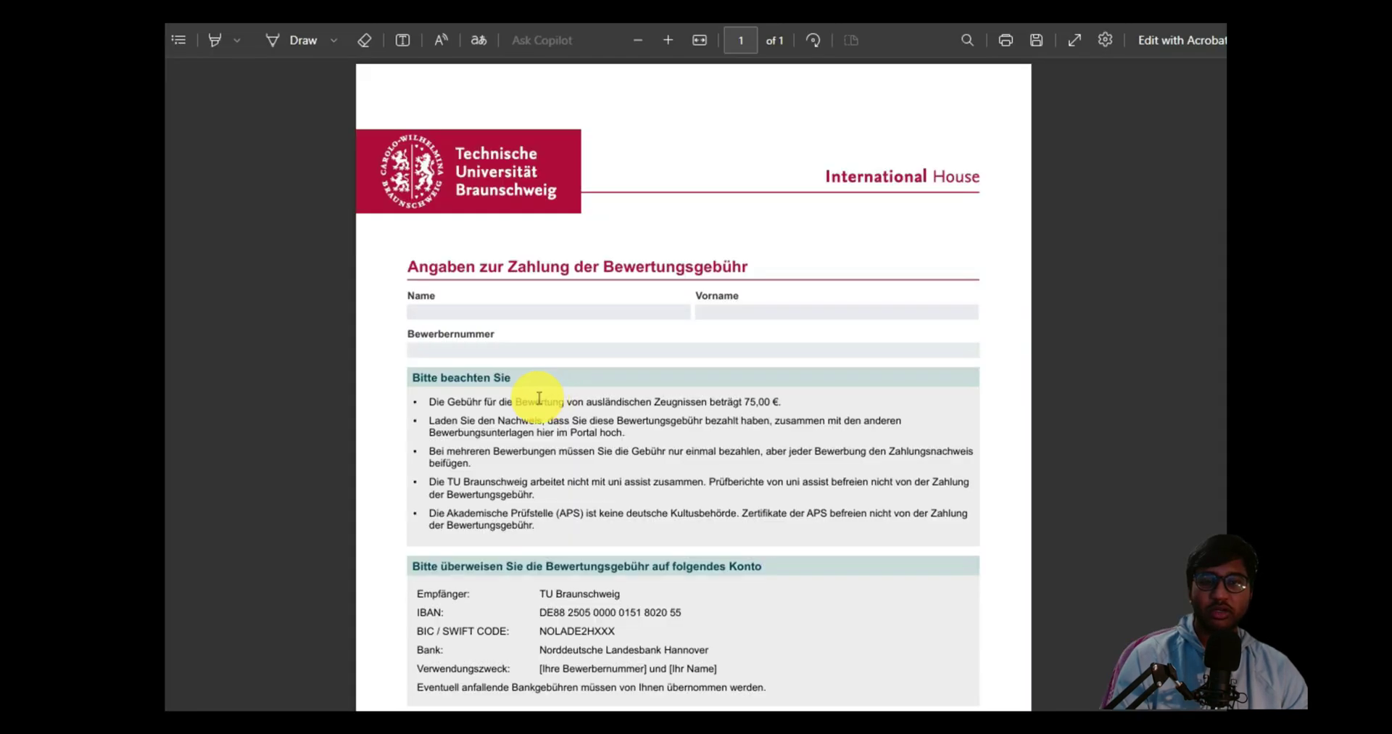
{"action": "scroll", "coordinate": [538, 398], "scroll_direction": "down", "scroll_amount": 1}
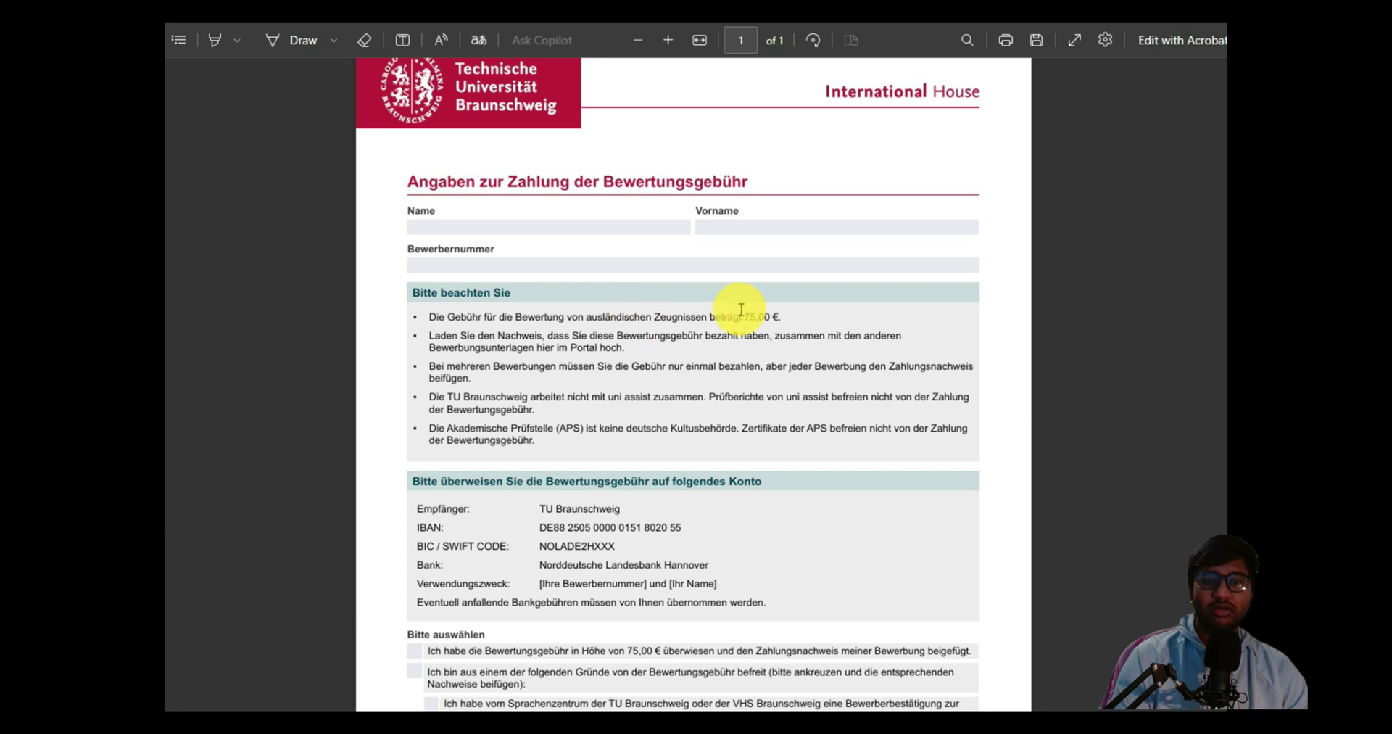
{"action": "left_click_drag", "start_coordinate": [745, 316], "coordinate": [781, 318]}
{"action": "left_click", "coordinate": [798, 320]}
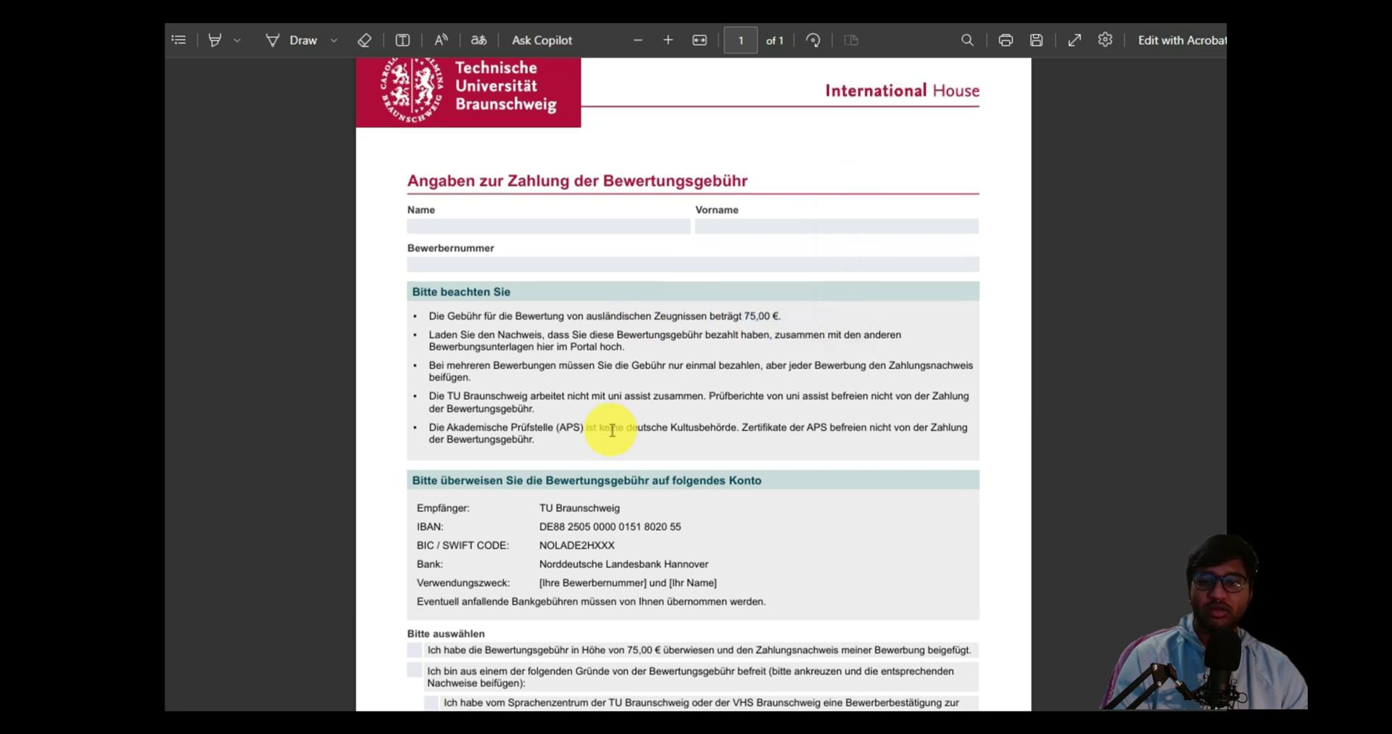
{"action": "scroll", "coordinate": [611, 431], "scroll_direction": "down", "scroll_amount": 2}
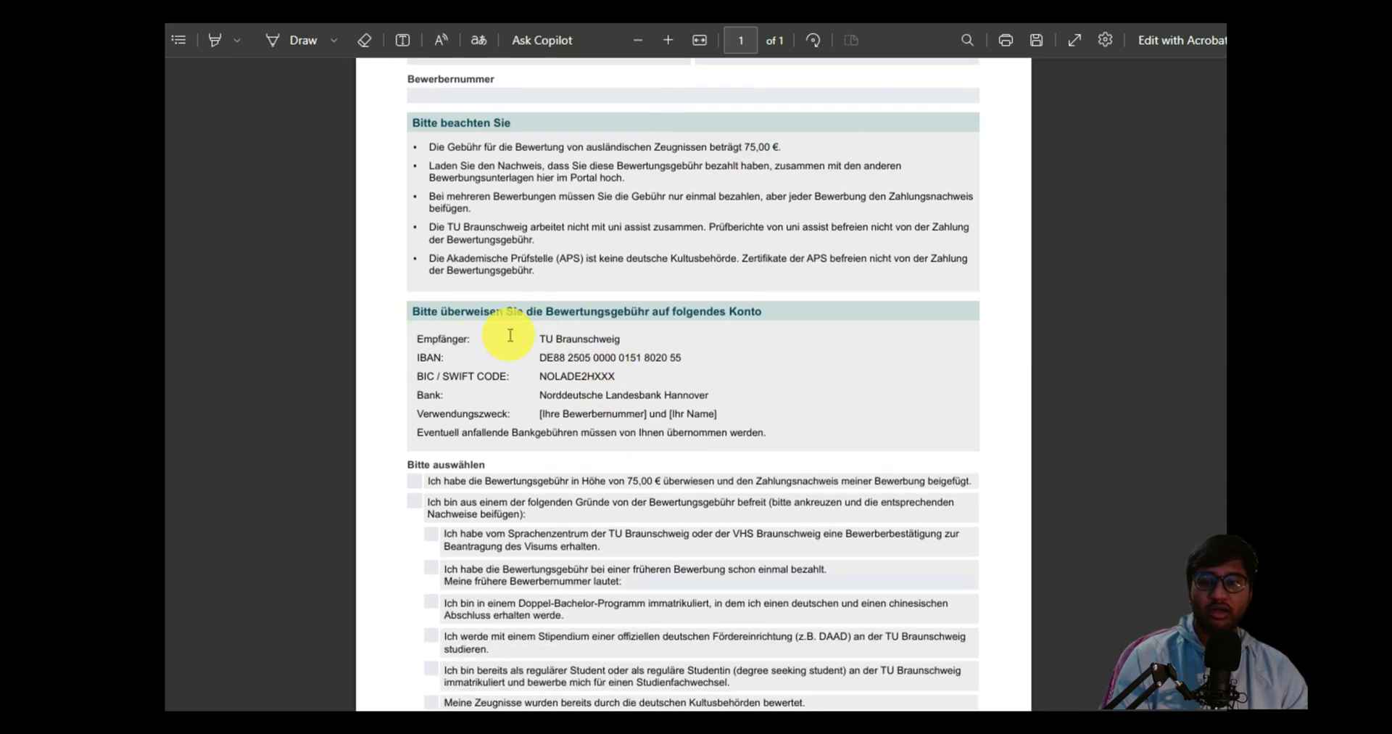
{"action": "left_click_drag", "start_coordinate": [533, 336], "coordinate": [708, 351]}
{"action": "right_click", "coordinate": [621, 355]}
{"action": "left_click", "coordinate": [545, 367]}
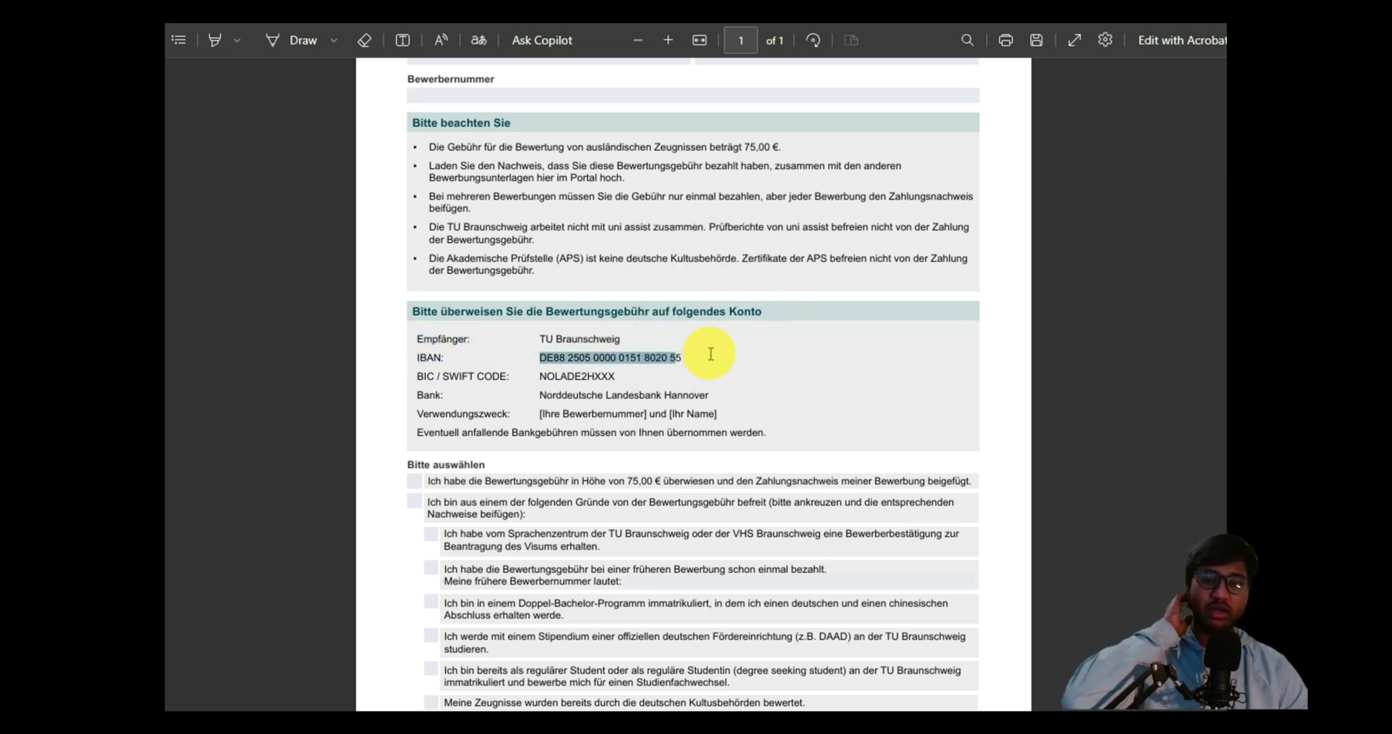
{"action": "left_click_drag", "start_coordinate": [560, 376], "coordinate": [698, 391]}
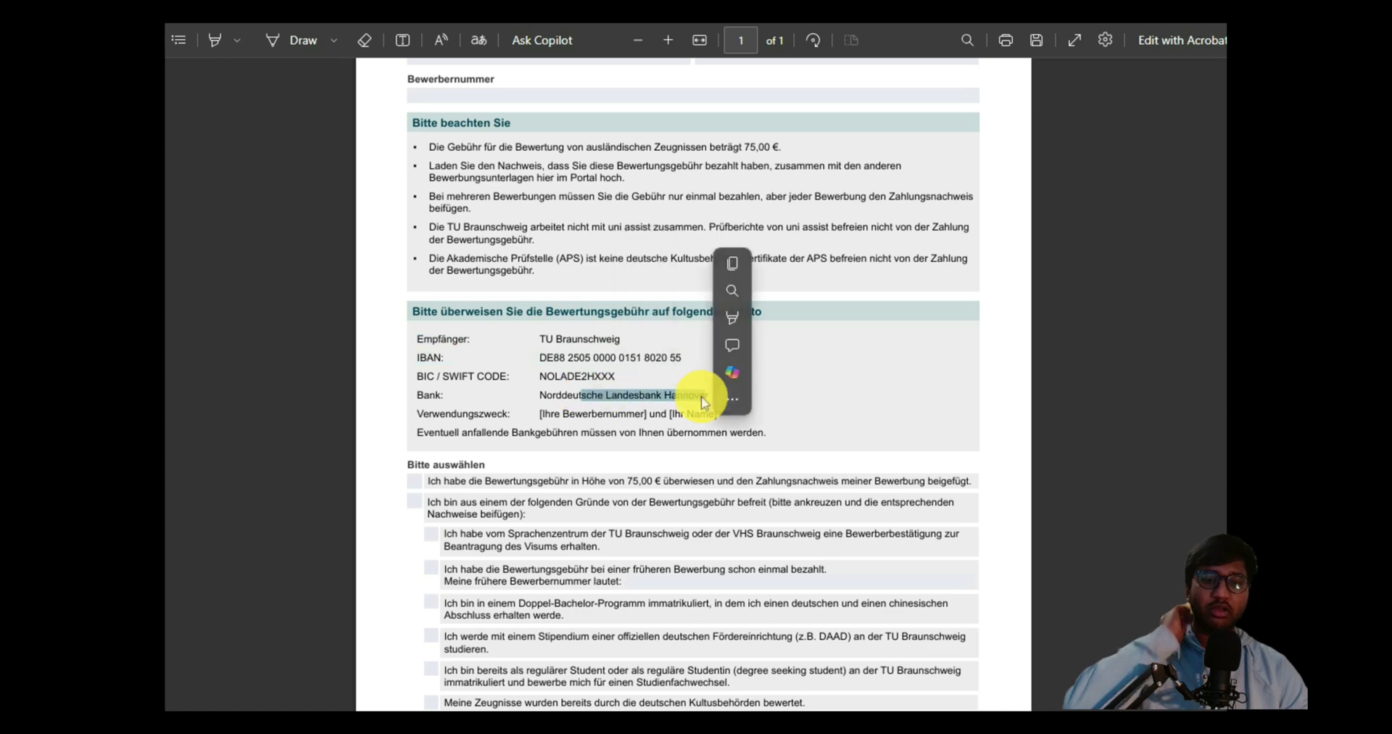
{"action": "left_click", "coordinate": [714, 419]}
{"action": "scroll", "coordinate": [723, 418], "scroll_direction": "down", "scroll_amount": 1}
{"action": "scroll", "coordinate": [723, 418], "scroll_direction": "up", "scroll_amount": 5}
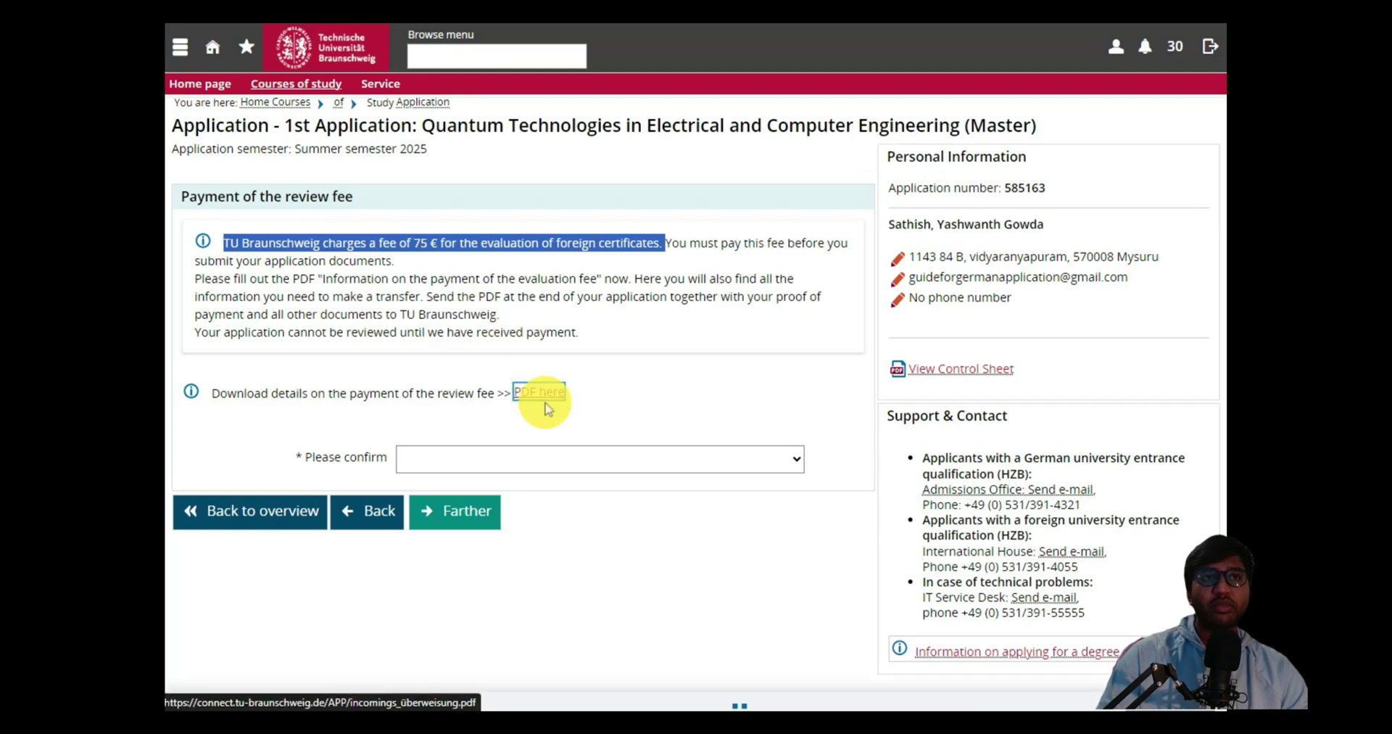
Confirm that the evaluation fee has been paid and that the completed PDF and proof of payment are attached, and continue.
{"action": "left_click", "coordinate": [553, 461]}
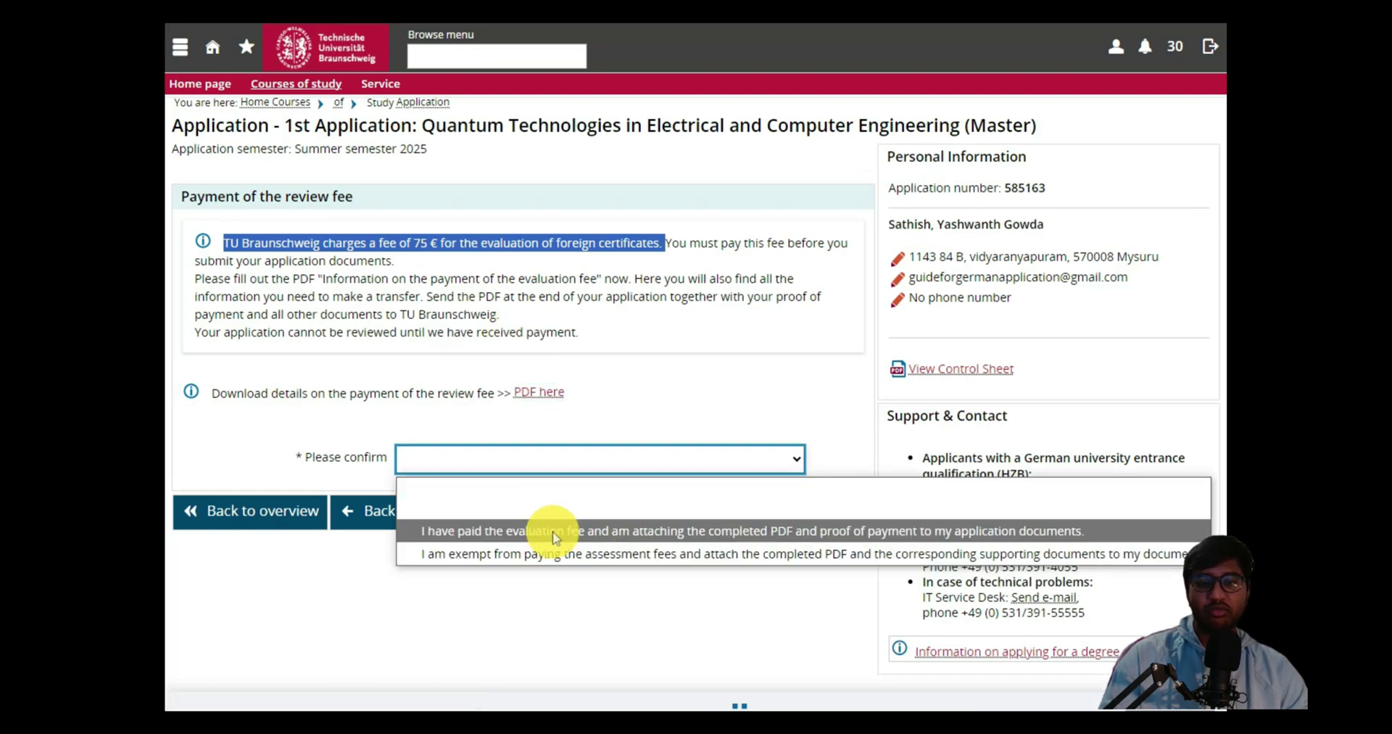
{"action": "left_click", "coordinate": [553, 532]}
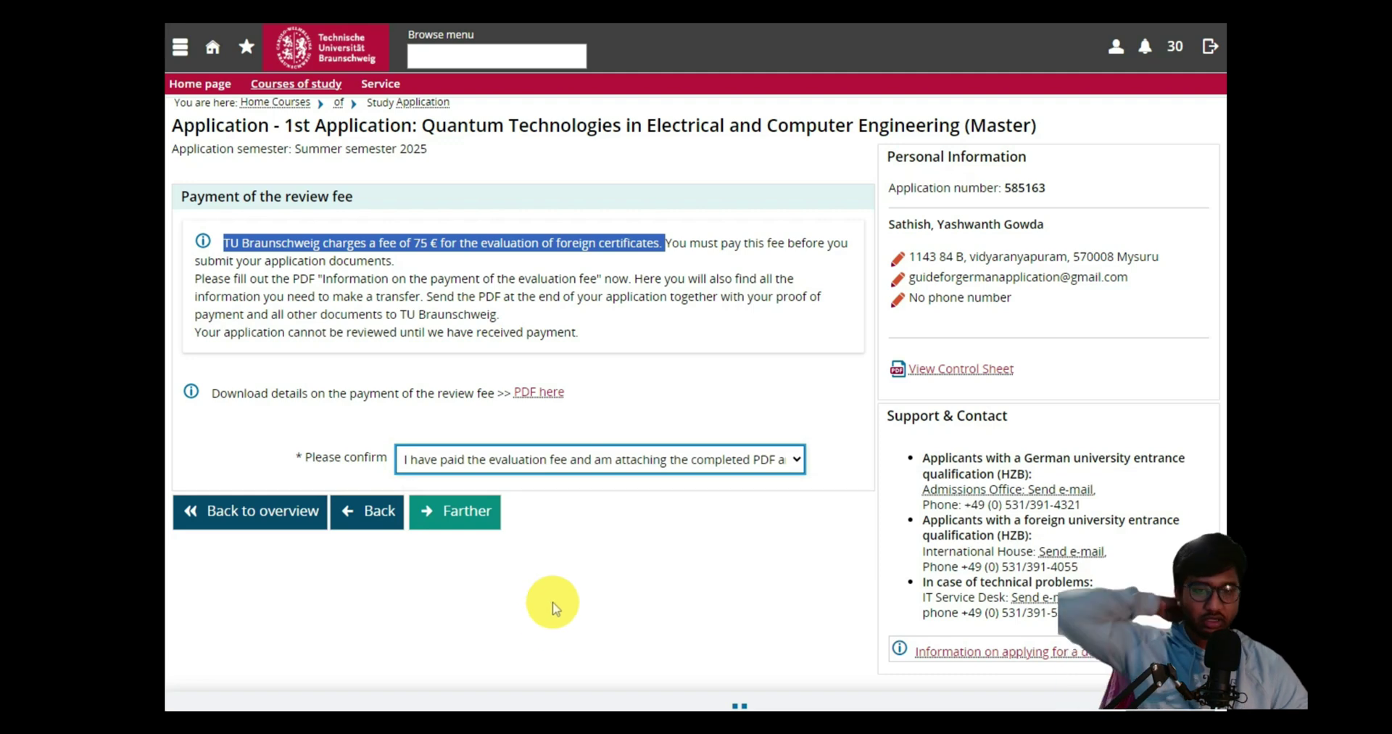
{"action": "left_click", "coordinate": [548, 458]}
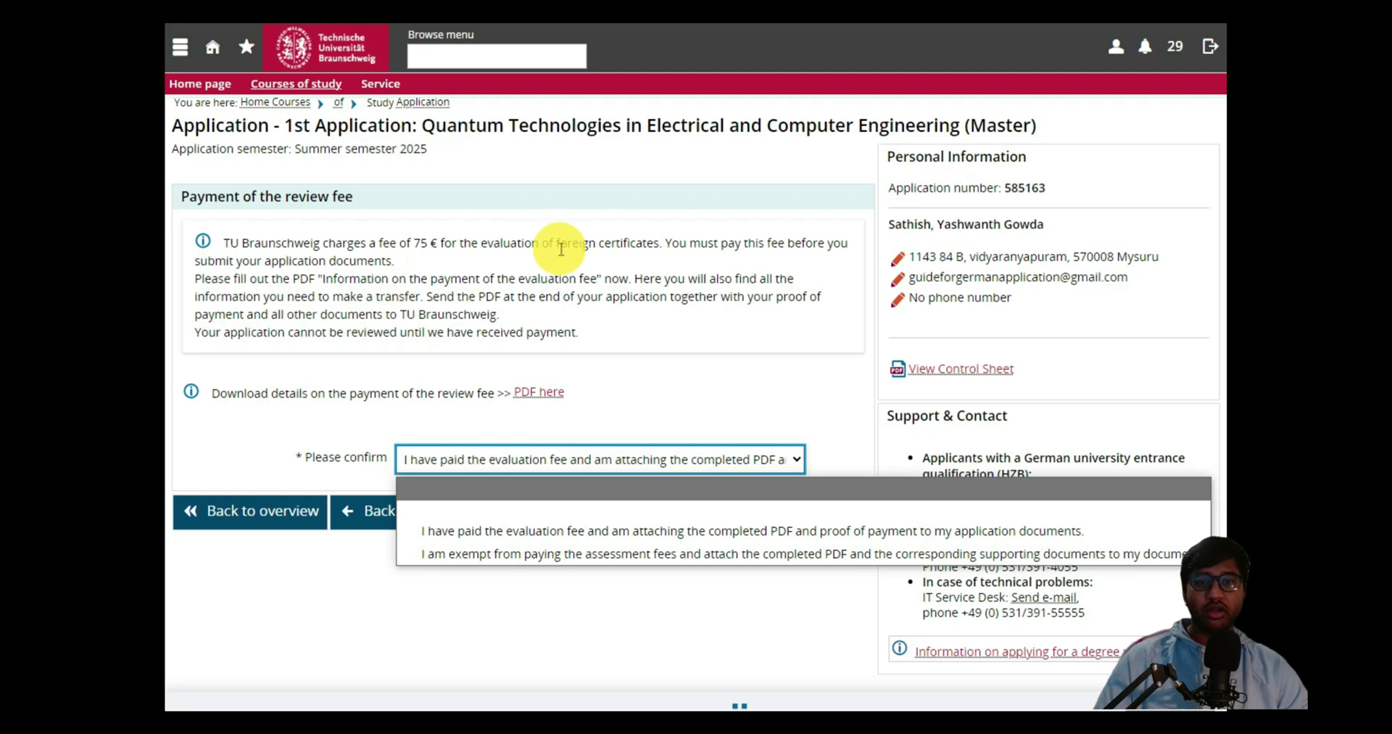
{"action": "left_click", "coordinate": [700, 533]}
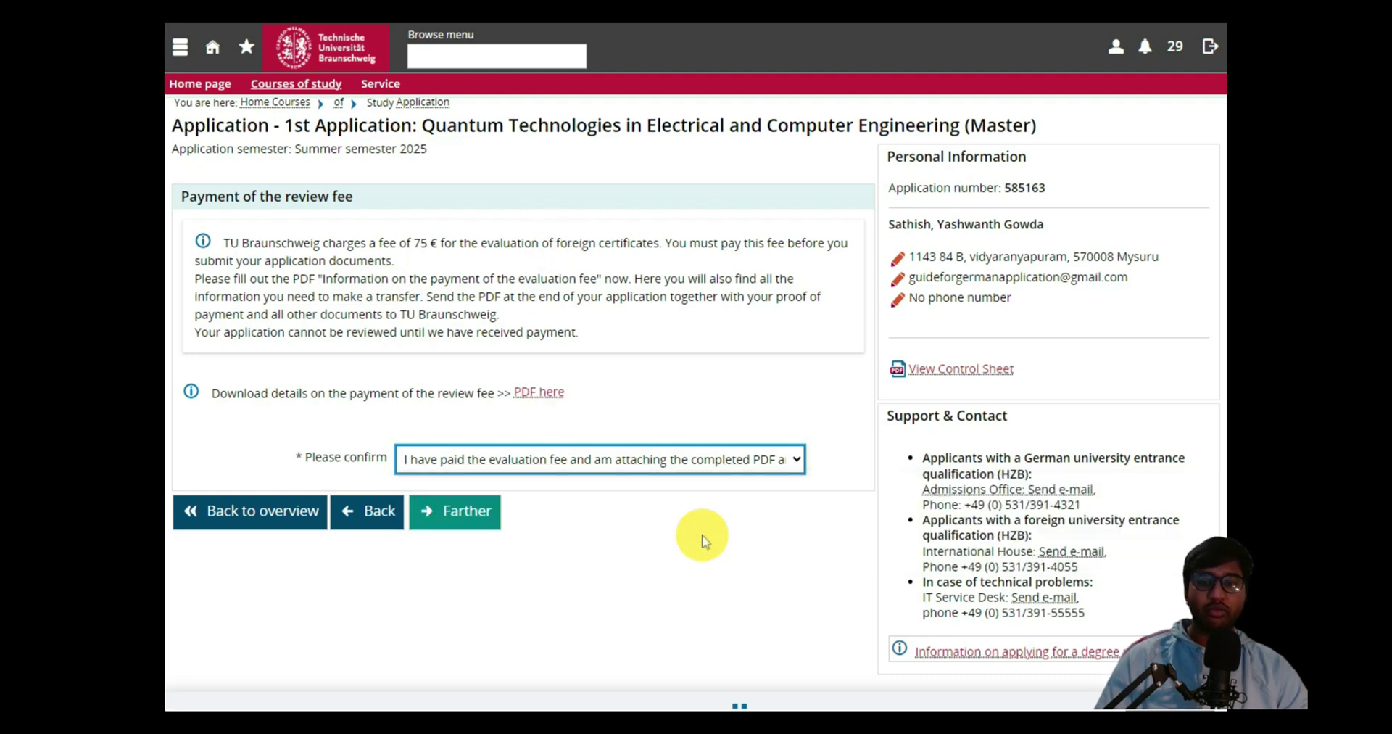
{"action": "left_click", "coordinate": [433, 513]}
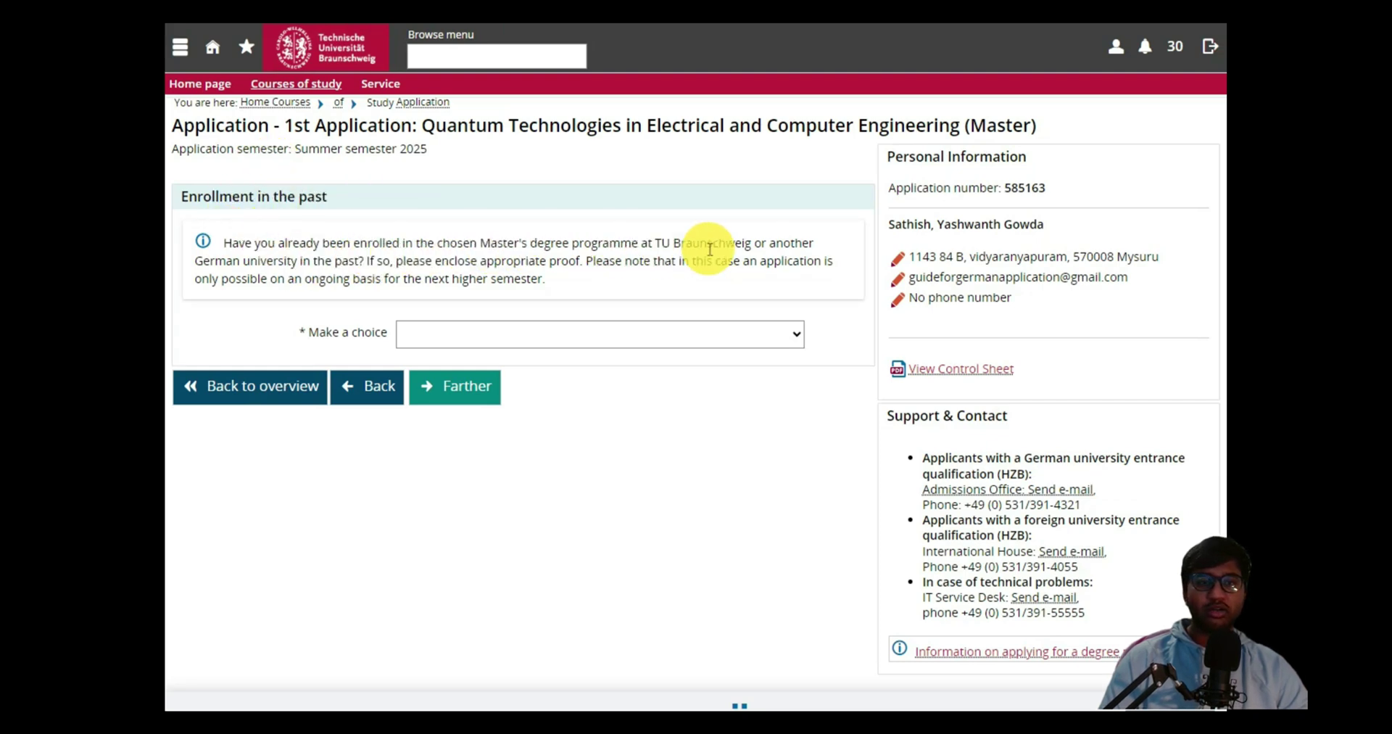
Answer No to past enrollment in the chosen Master's programme and continue to the upload of application documents.
{"action": "left_click", "coordinate": [609, 334]}
{"action": "left_click", "coordinate": [540, 425]}
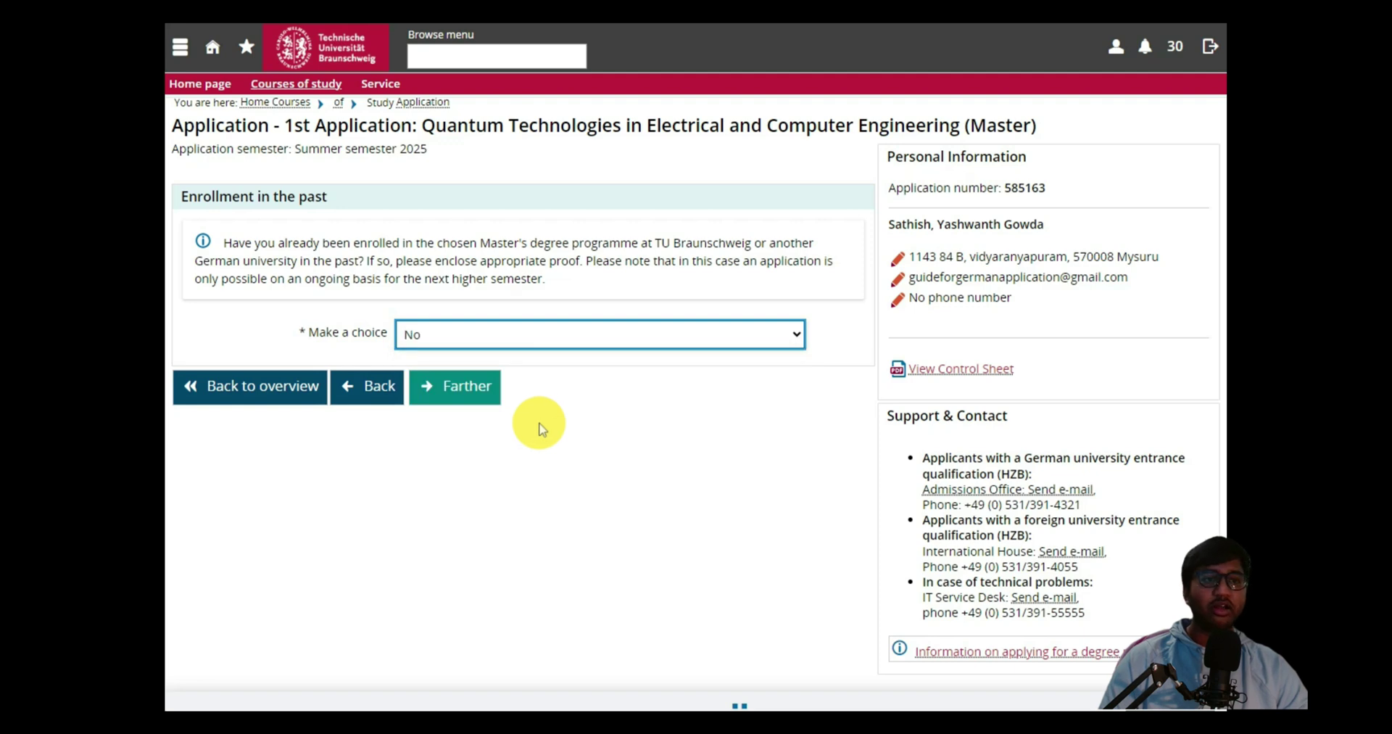
{"action": "left_click", "coordinate": [467, 385]}
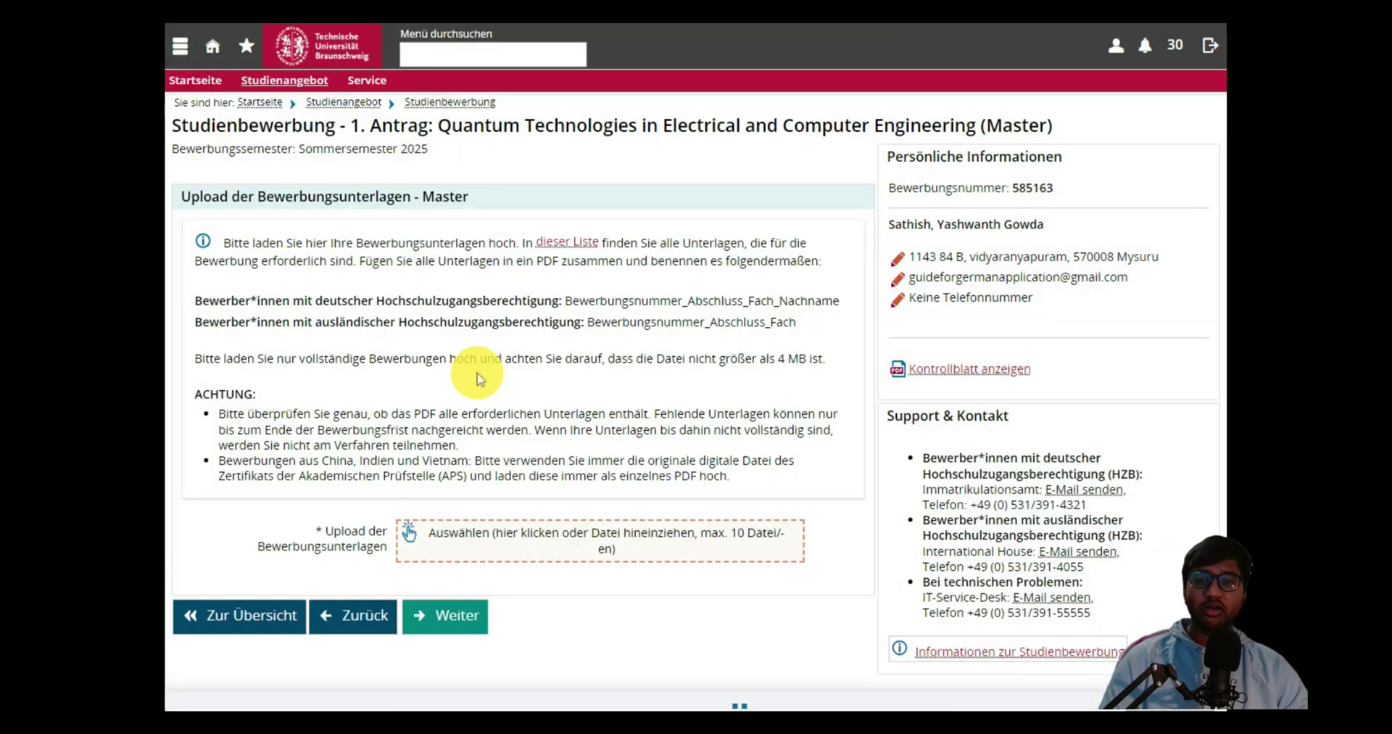
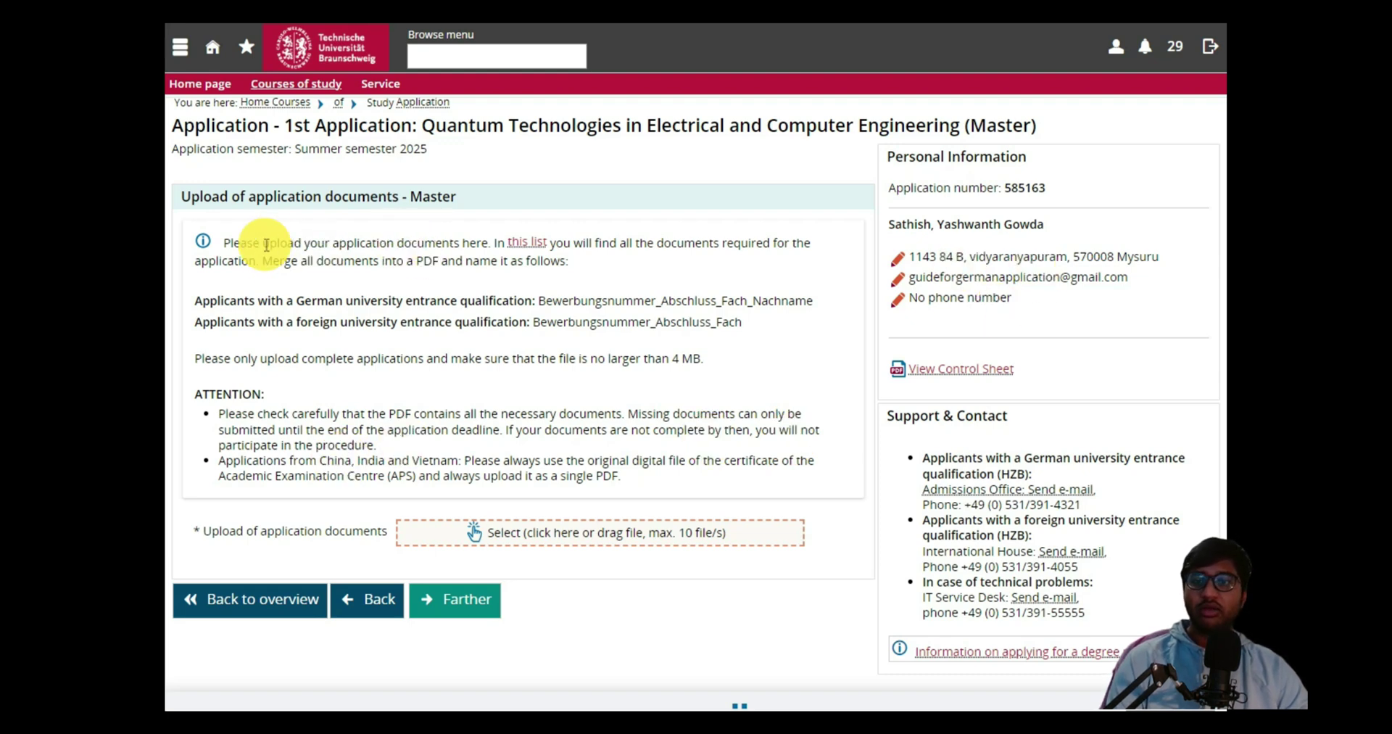
Open the list of required application documents and examine the required PDF contents and the additional attachments for individual programmes.
{"action": "left_click", "coordinate": [540, 244]}
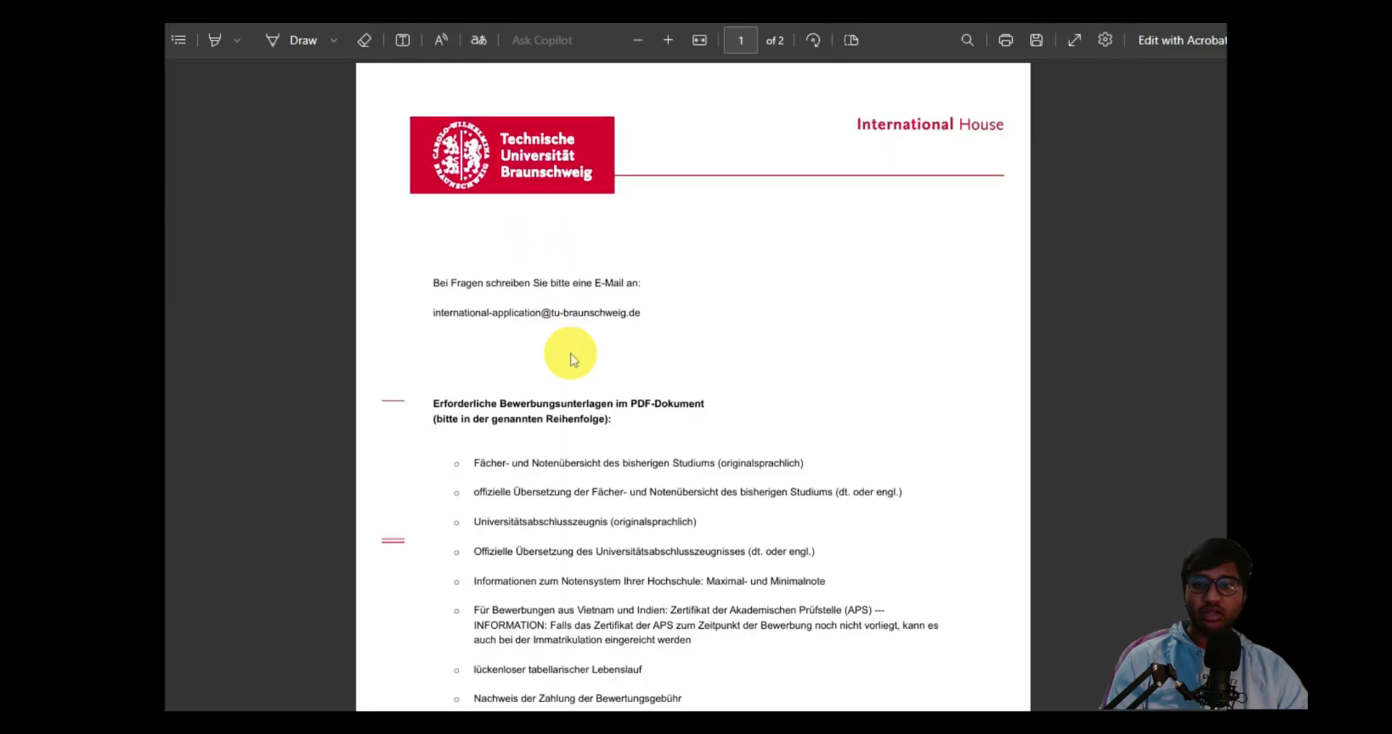
{"action": "scroll", "coordinate": [570, 353], "scroll_direction": "down", "scroll_amount": 2}
{"action": "scroll", "coordinate": [571, 356], "scroll_direction": "down", "scroll_amount": 10}
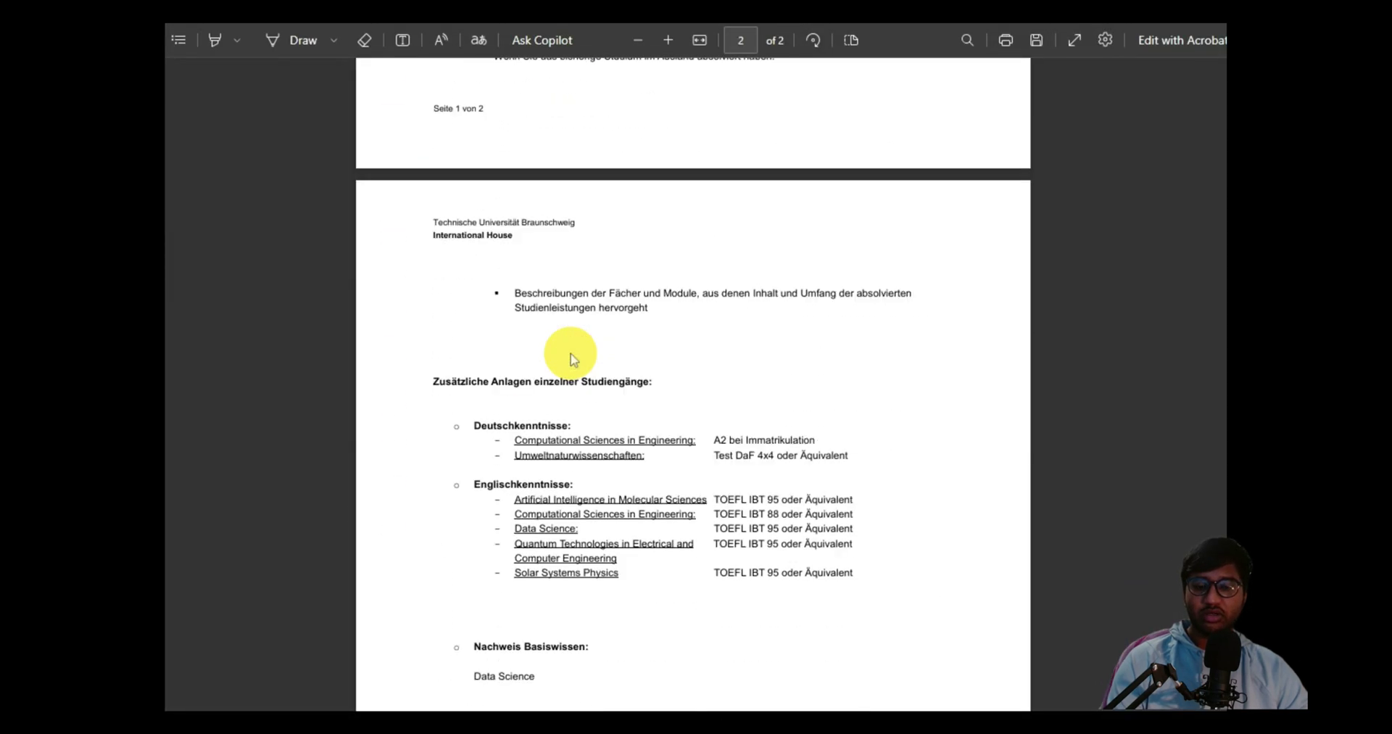
{"action": "scroll", "coordinate": [570, 355], "scroll_direction": "down", "scroll_amount": 2}
{"action": "scroll", "coordinate": [570, 356], "scroll_direction": "up", "scroll_amount": 10}
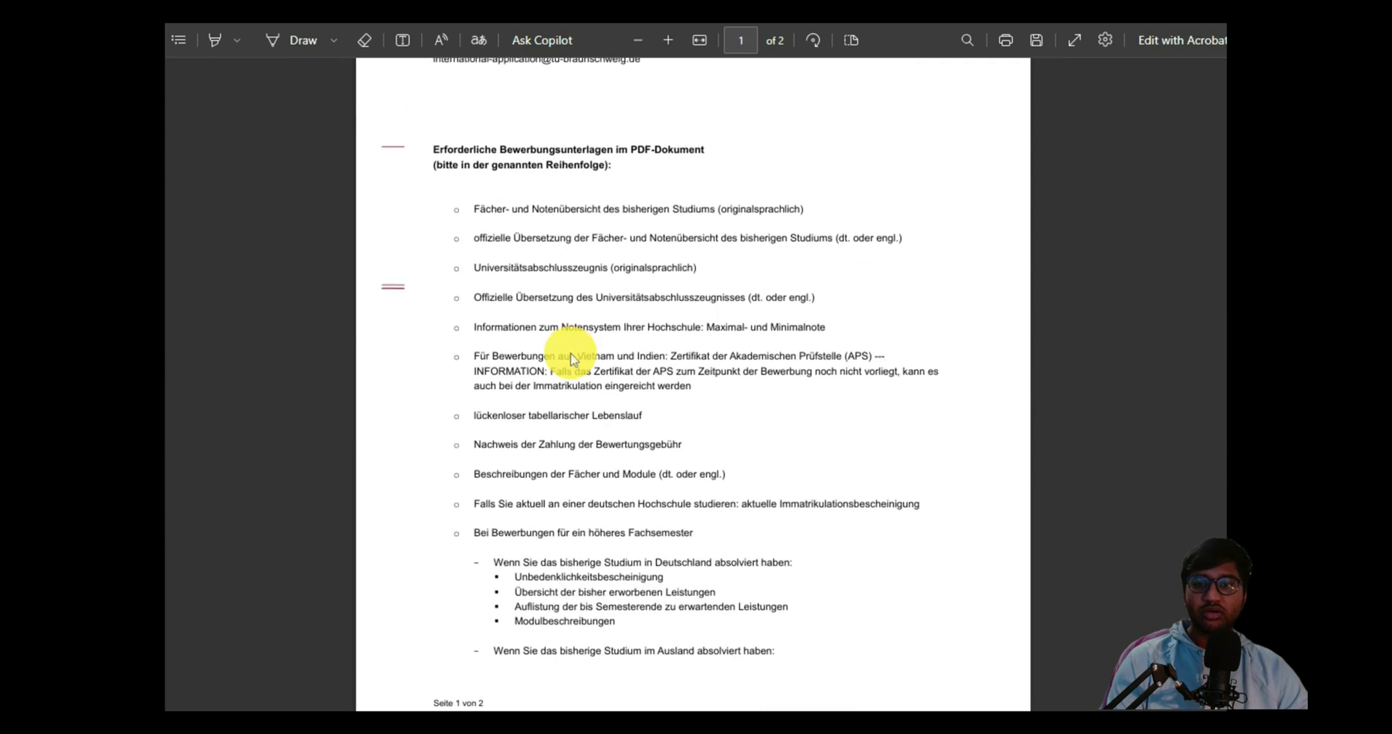
{"action": "scroll", "coordinate": [570, 354], "scroll_direction": "down", "scroll_amount": 2}
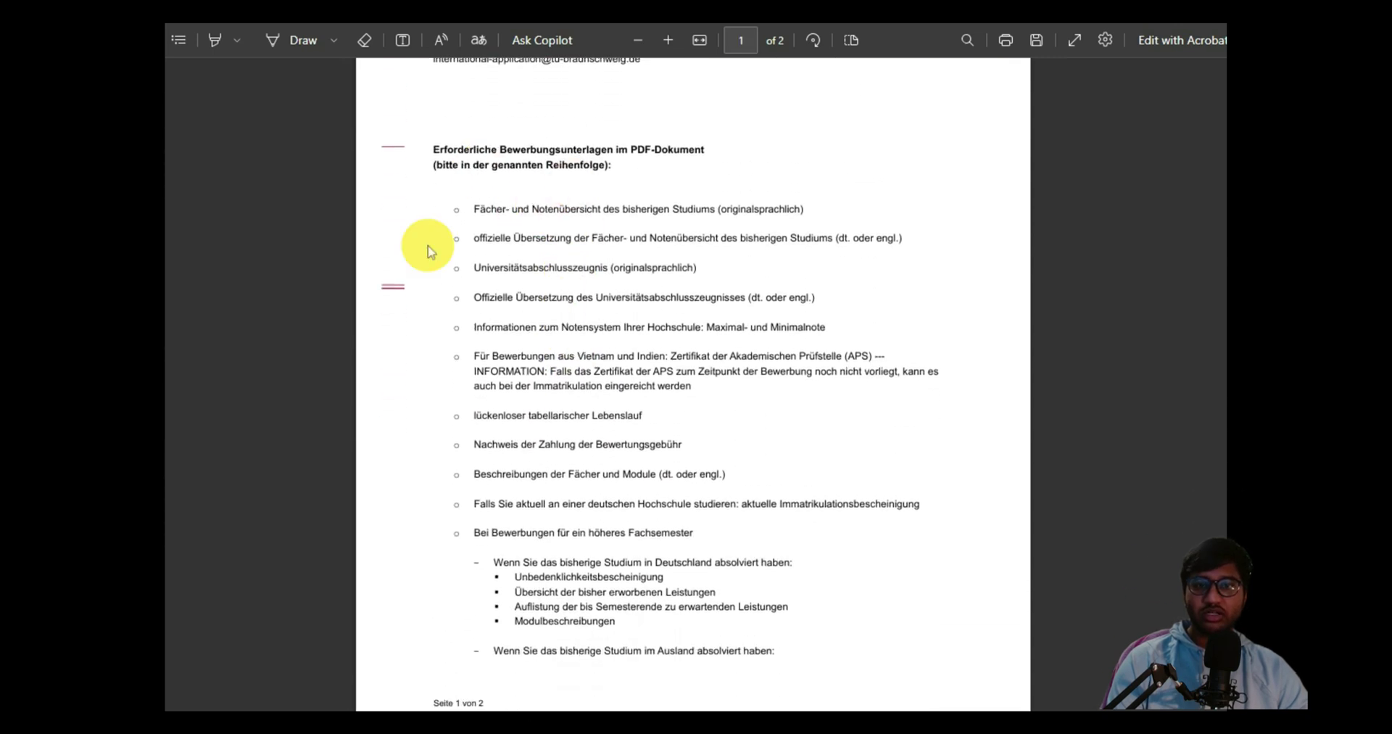
{"action": "scroll", "coordinate": [488, 339], "scroll_direction": "down", "scroll_amount": 6}
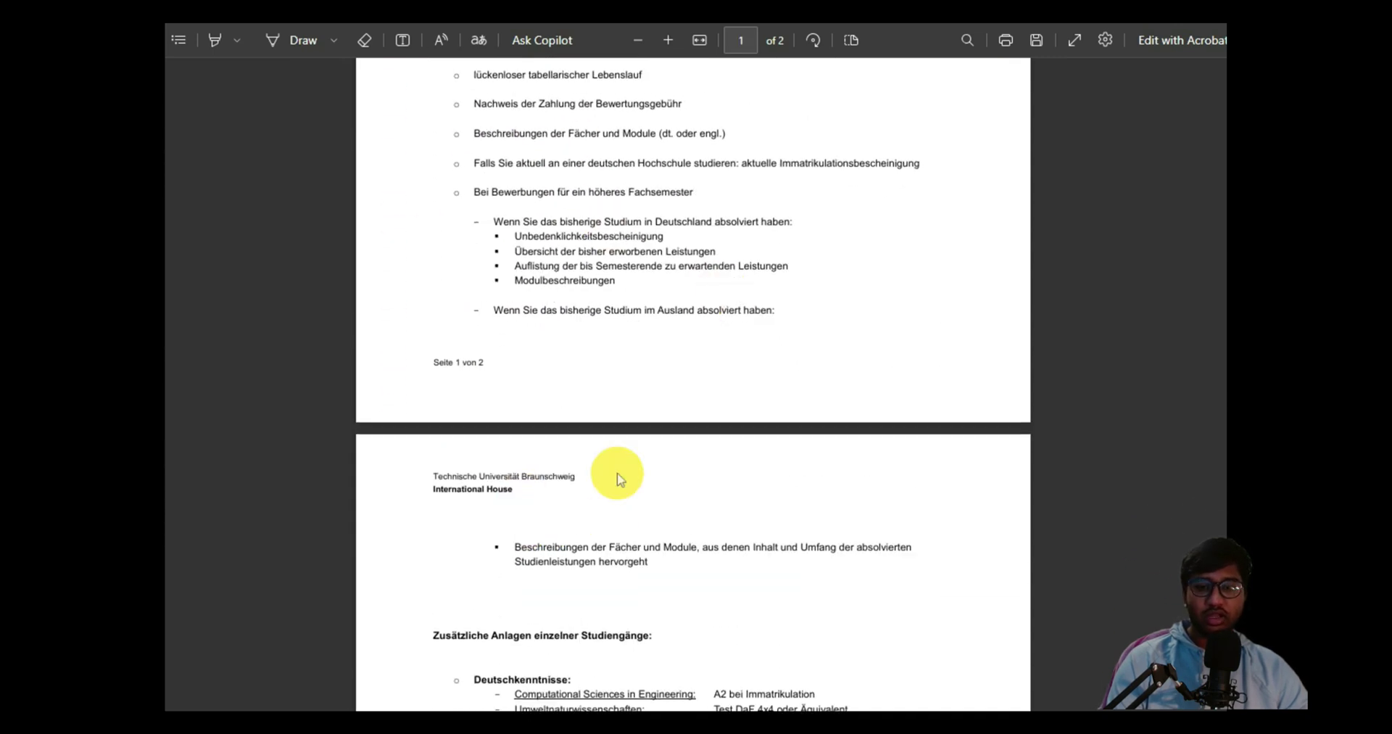
{"action": "scroll", "coordinate": [619, 479], "scroll_direction": "down", "scroll_amount": 2}
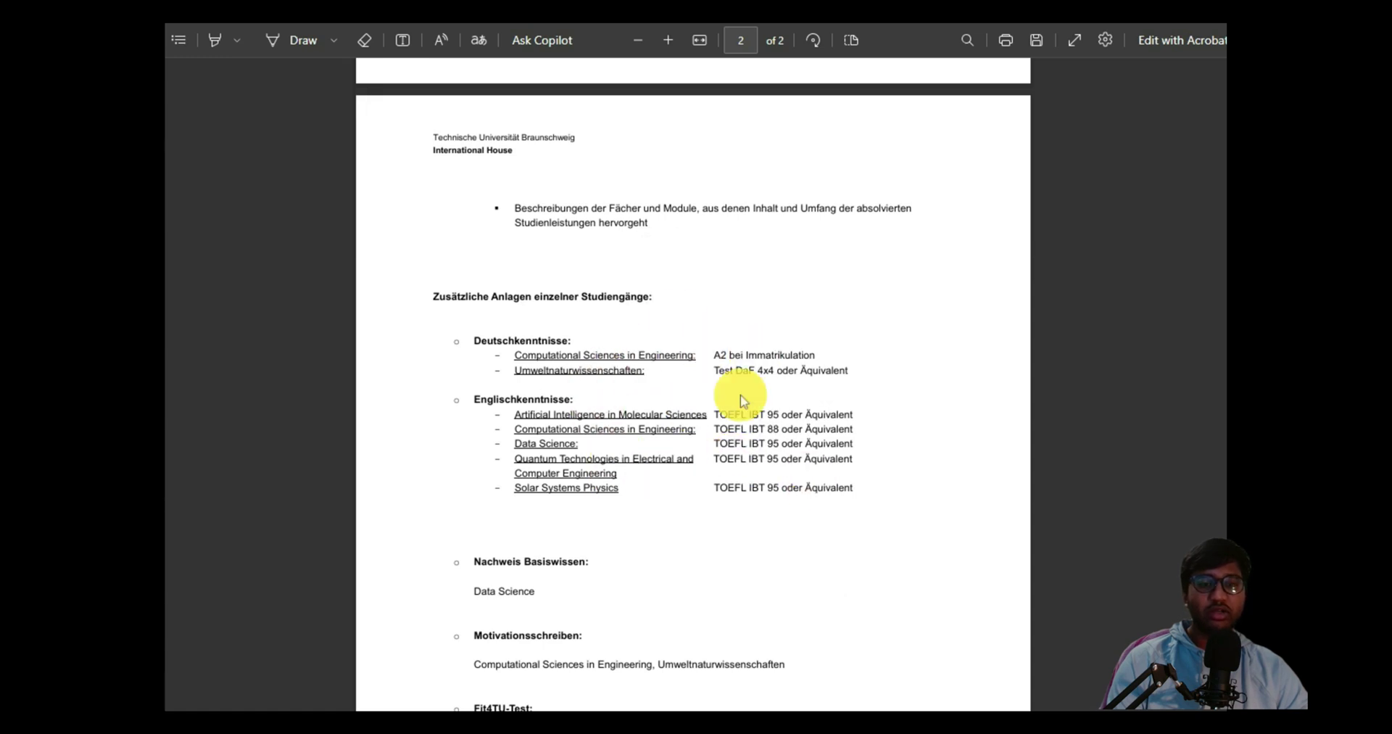
{"action": "scroll", "coordinate": [741, 398], "scroll_direction": "down", "scroll_amount": 3}
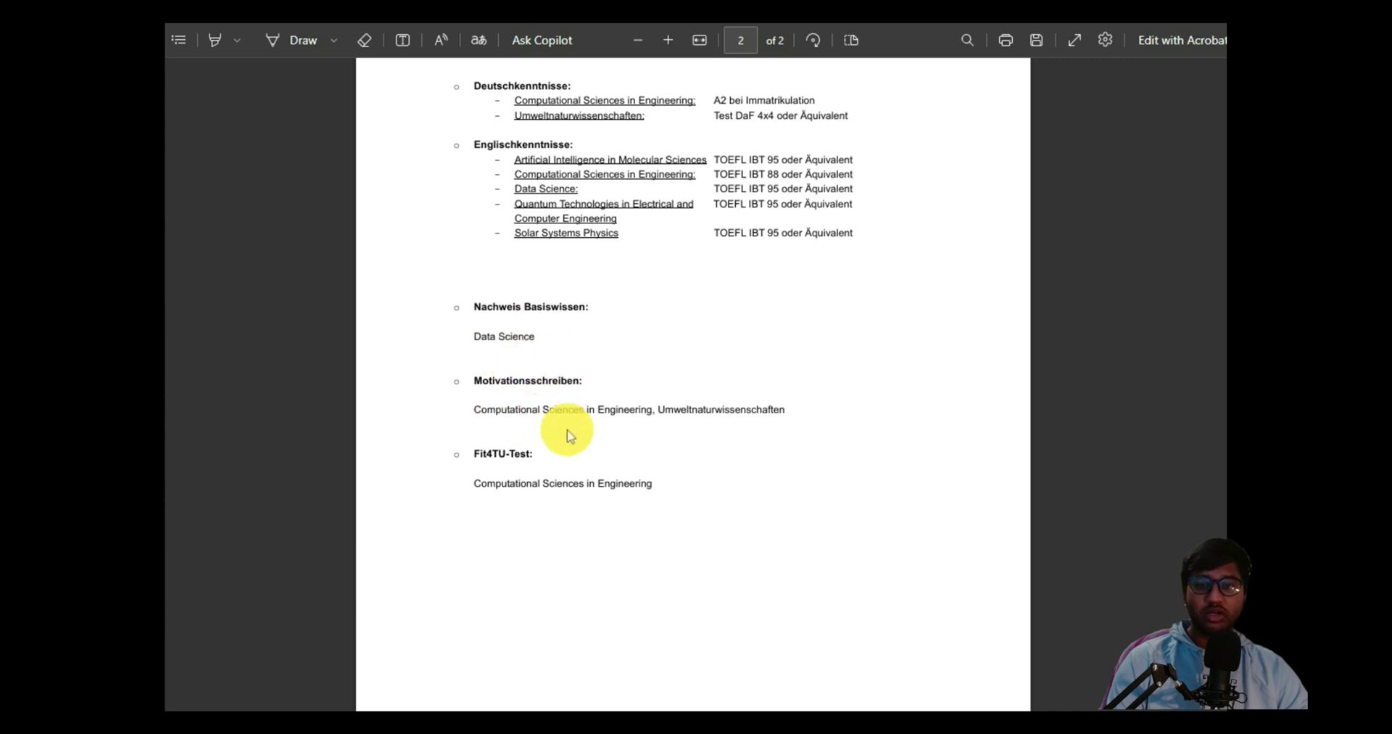
{"action": "scroll", "coordinate": [569, 435], "scroll_direction": "down", "scroll_amount": 1}
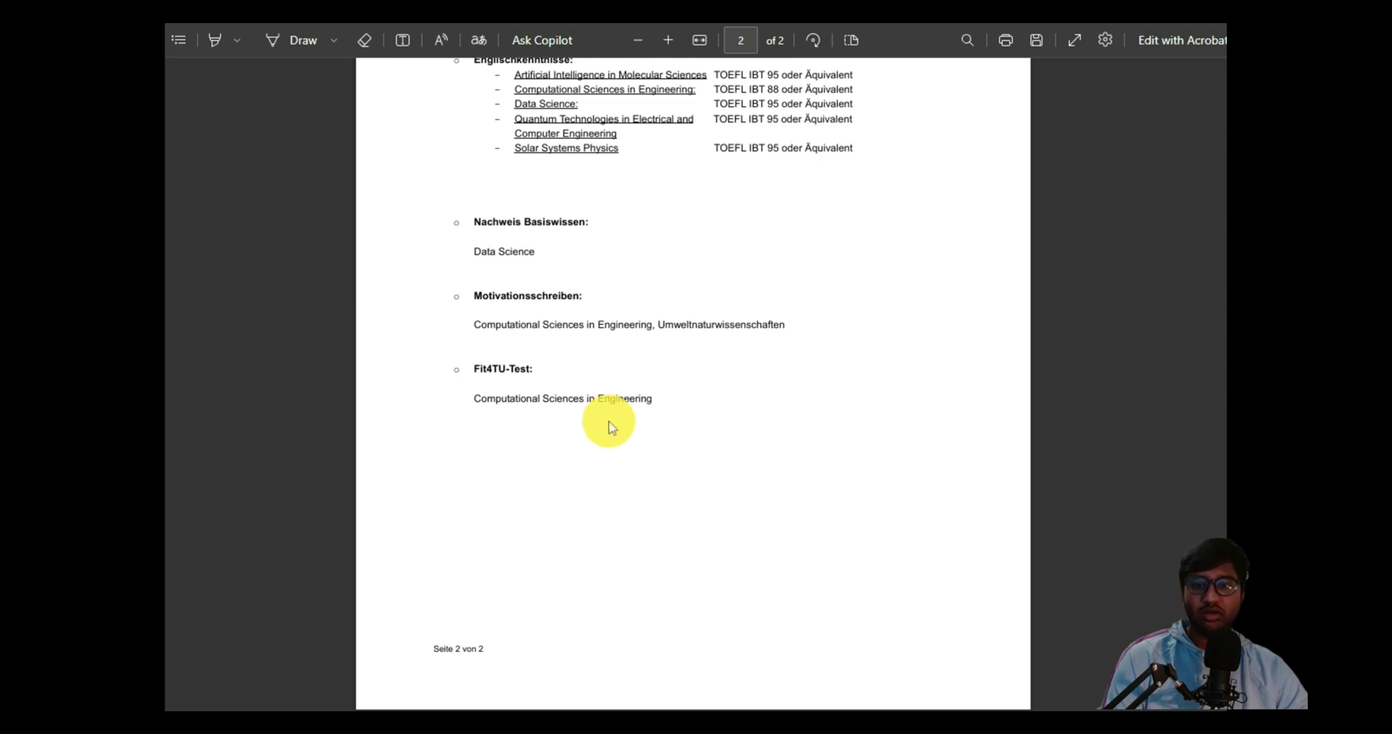
{"action": "scroll", "coordinate": [638, 419], "scroll_direction": "up", "scroll_amount": 5}
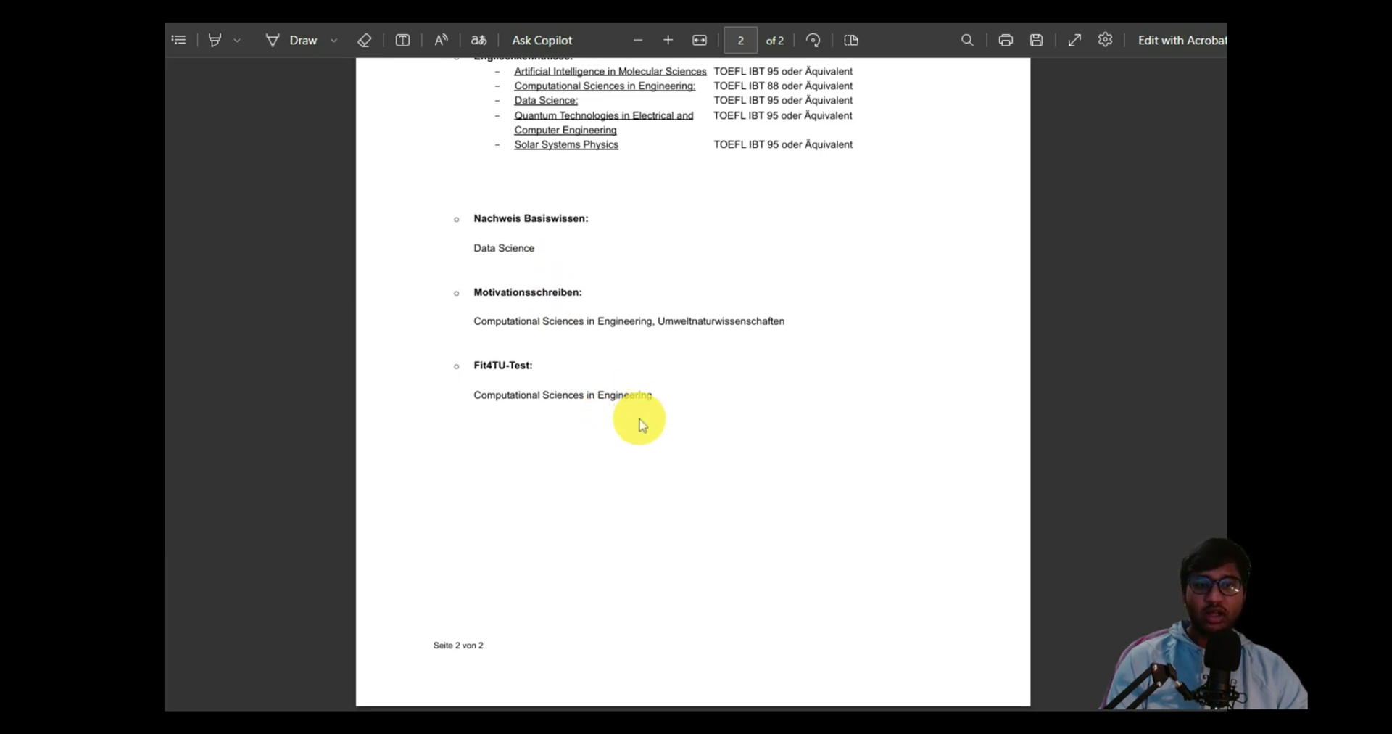
{"action": "scroll", "coordinate": [657, 419], "scroll_direction": "up", "scroll_amount": 10}
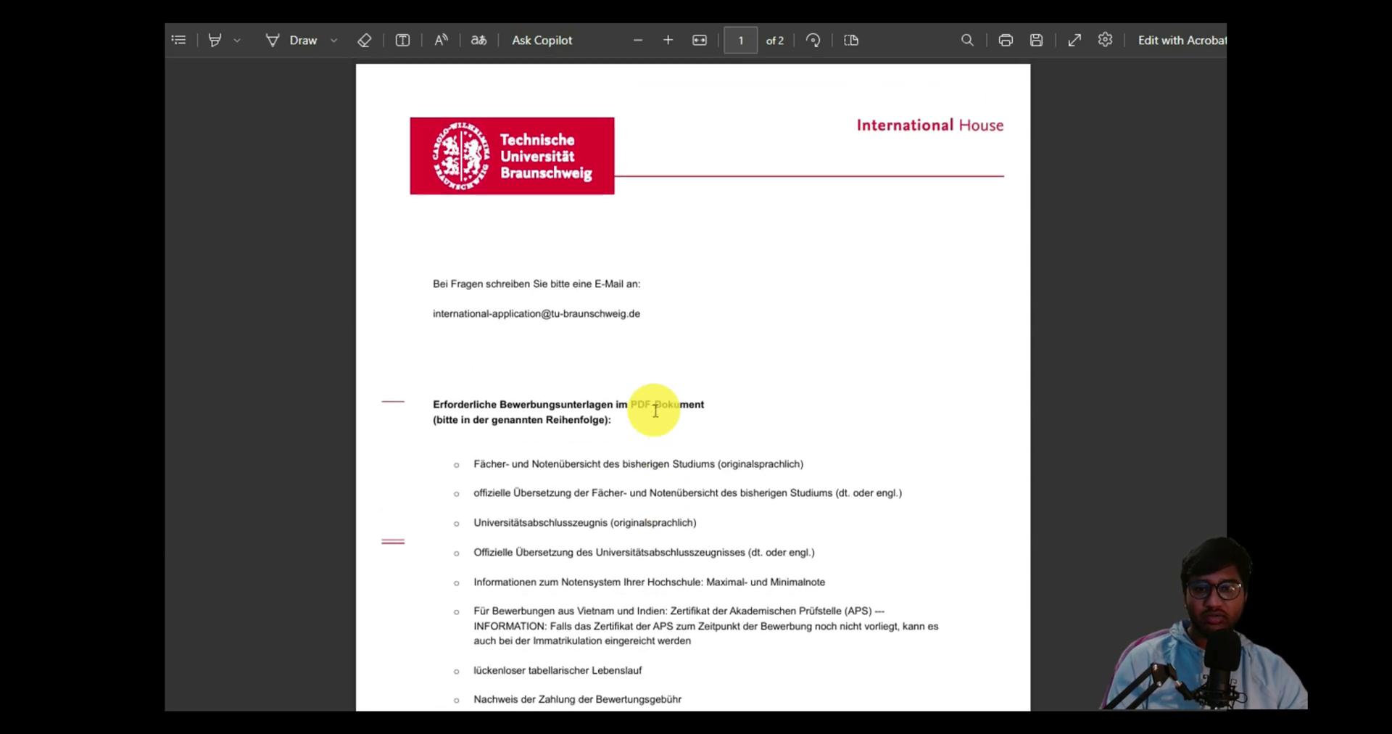
Close the required-documents list and compare the uploaded files' names with the naming rule, application number and programme title.
{"action": "key", "text": "ctrl+w"}
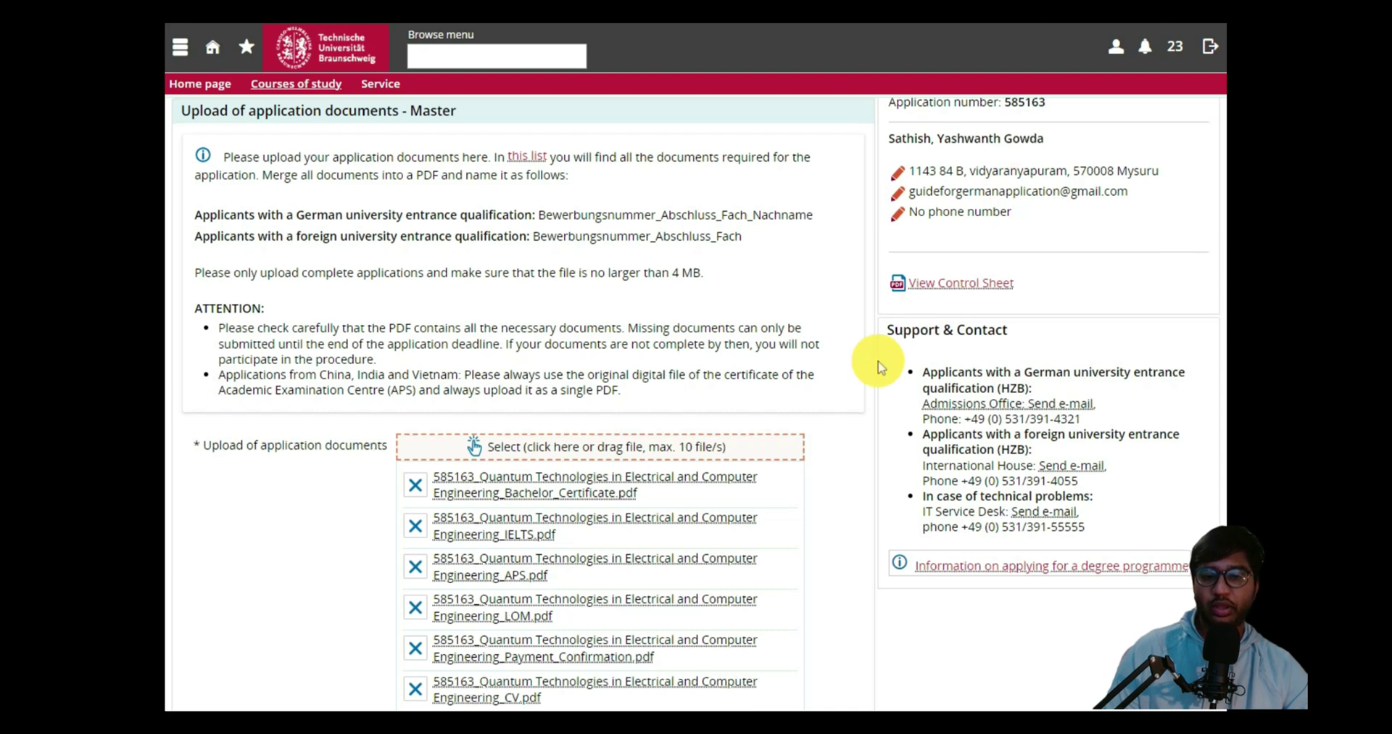
{"action": "scroll", "coordinate": [877, 366], "scroll_direction": "down", "scroll_amount": 1}
{"action": "scroll", "coordinate": [745, 358], "scroll_direction": "down", "scroll_amount": 1}
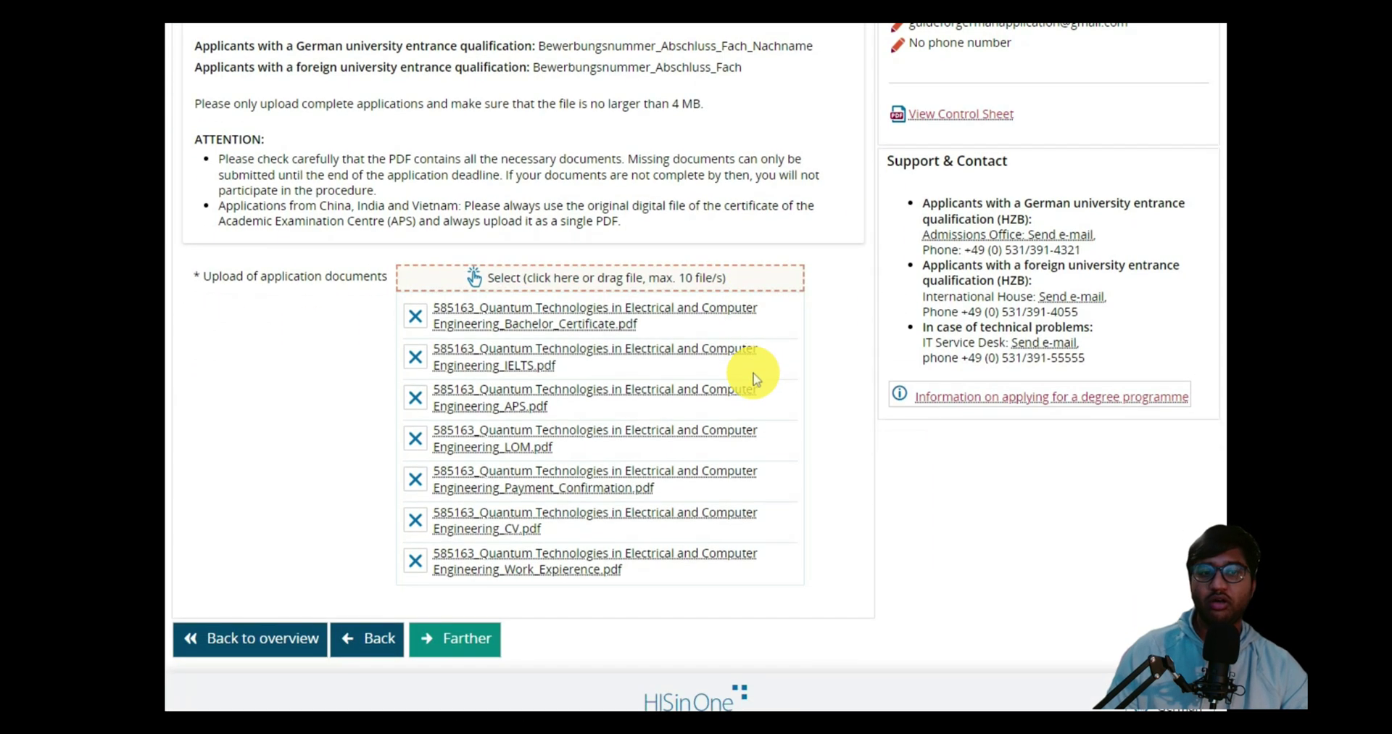
{"action": "scroll", "coordinate": [745, 358], "scroll_direction": "up", "scroll_amount": 1}
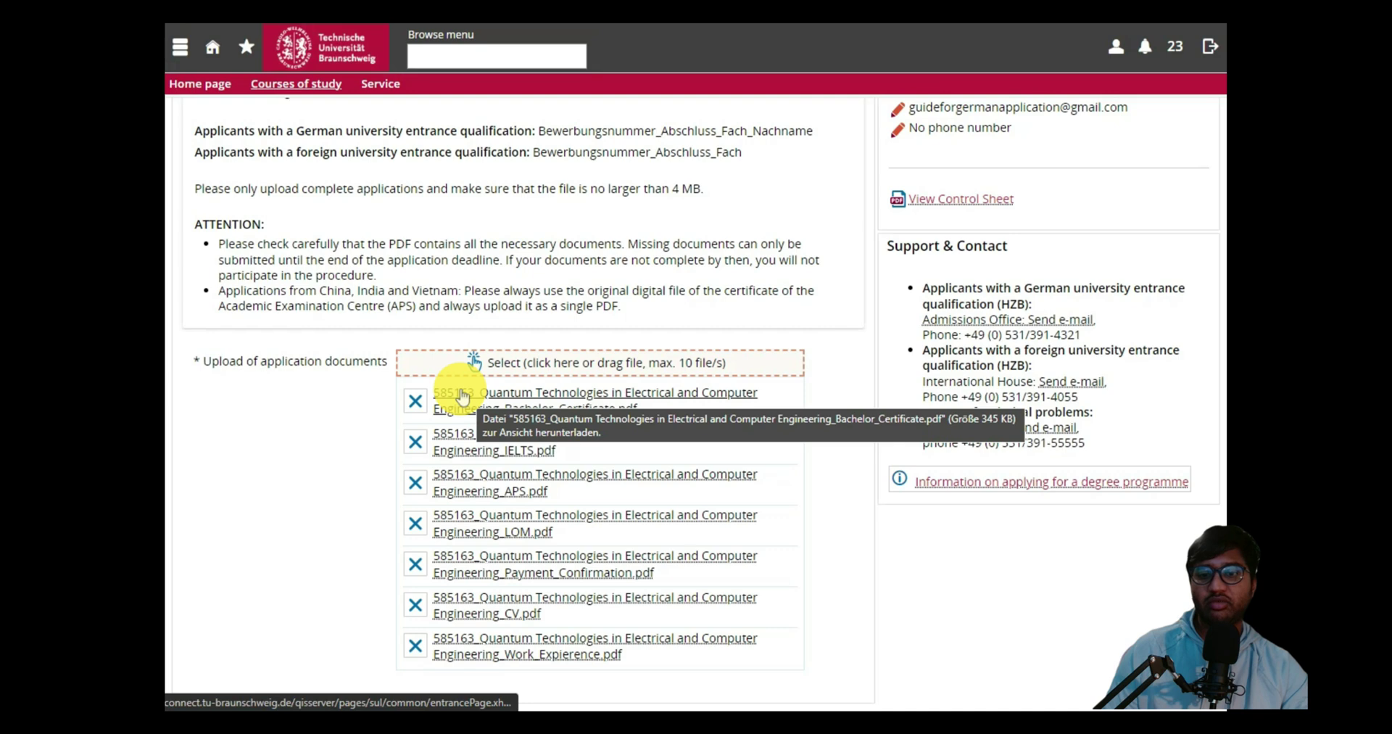
{"action": "scroll", "coordinate": [863, 302], "scroll_direction": "up", "scroll_amount": 3}
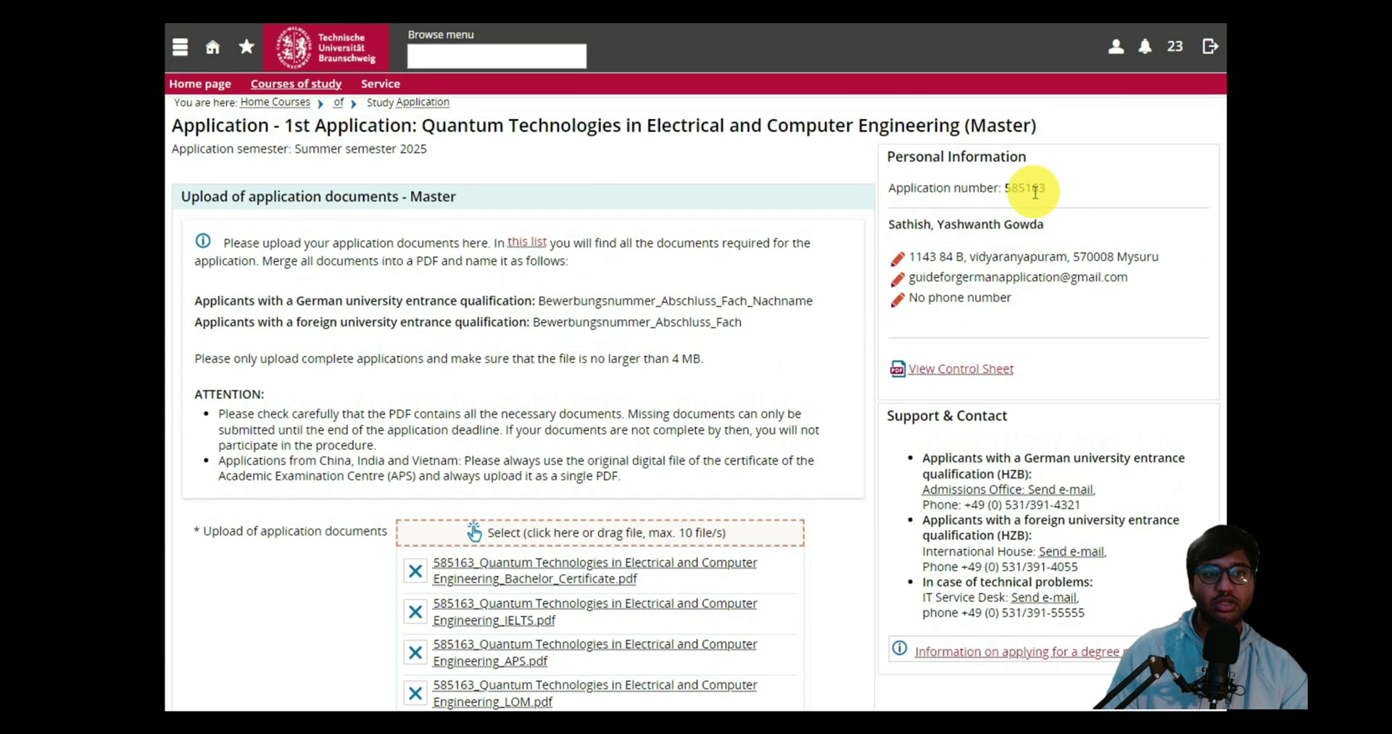
{"action": "left_click_drag", "start_coordinate": [1053, 187], "coordinate": [904, 187]}
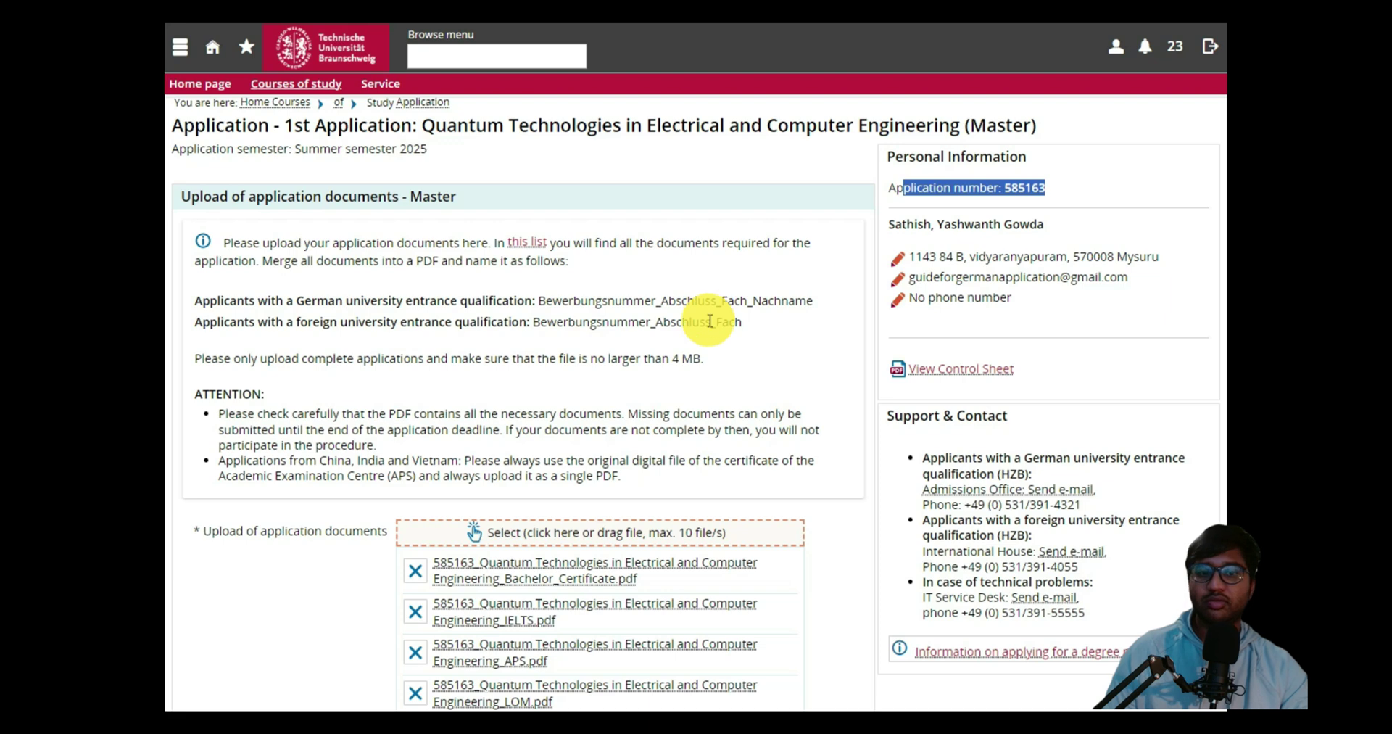
{"action": "left_click_drag", "start_coordinate": [429, 128], "coordinate": [996, 101]}
{"action": "scroll", "coordinate": [679, 385], "scroll_direction": "down", "scroll_amount": 2}
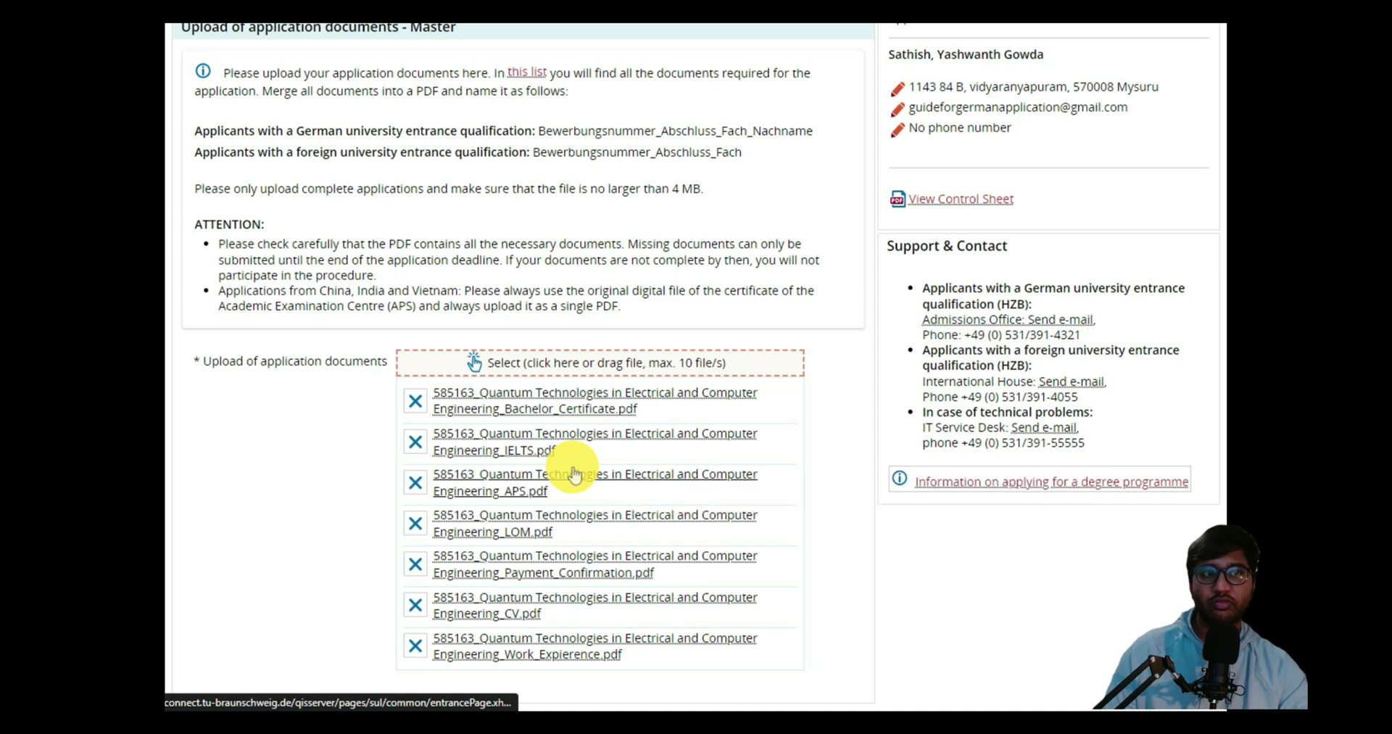
Check the full set of uploaded application documents and continue to the application summary.
{"action": "scroll", "coordinate": [570, 462], "scroll_direction": "down", "scroll_amount": 1}
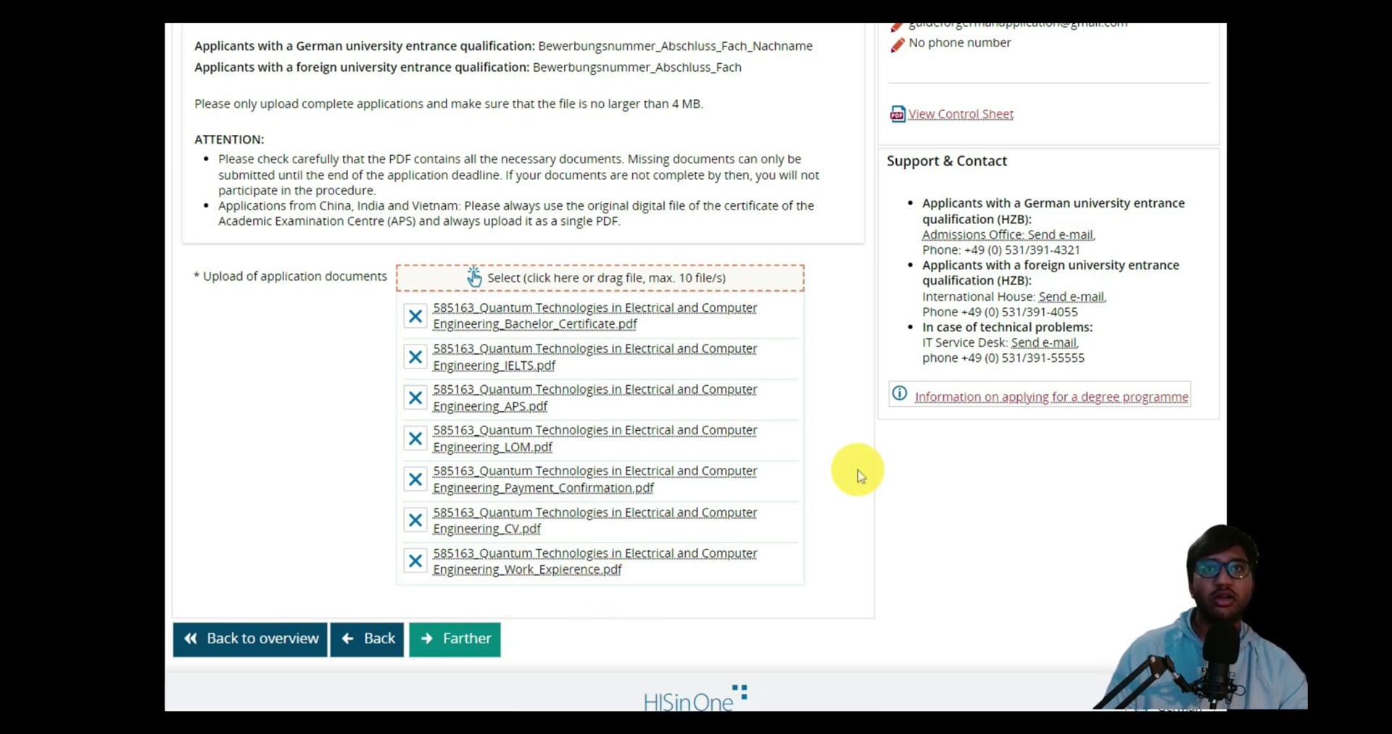
{"action": "scroll", "coordinate": [859, 475], "scroll_direction": "up", "scroll_amount": 1}
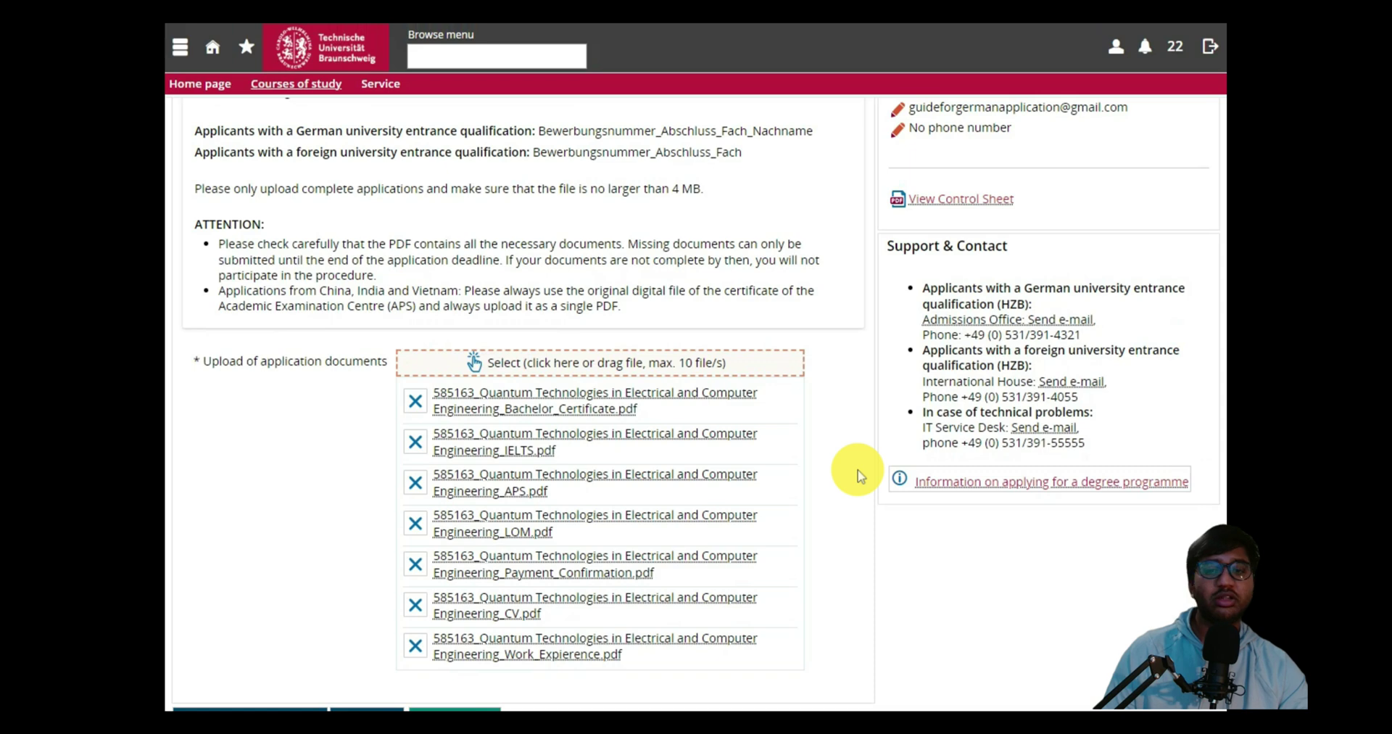
{"action": "scroll", "coordinate": [857, 475], "scroll_direction": "up", "scroll_amount": 3}
{"action": "scroll", "coordinate": [857, 475], "scroll_direction": "down", "scroll_amount": 5}
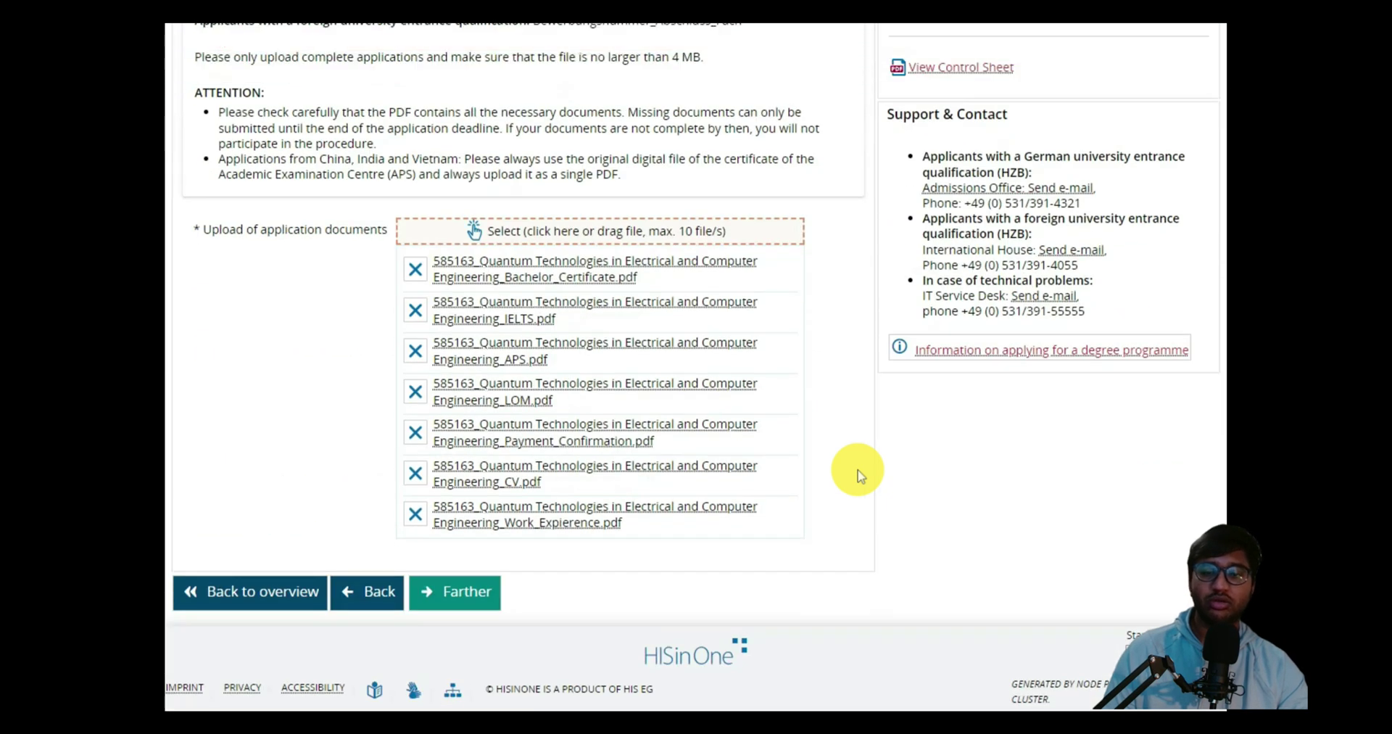
{"action": "left_click", "coordinate": [438, 603]}
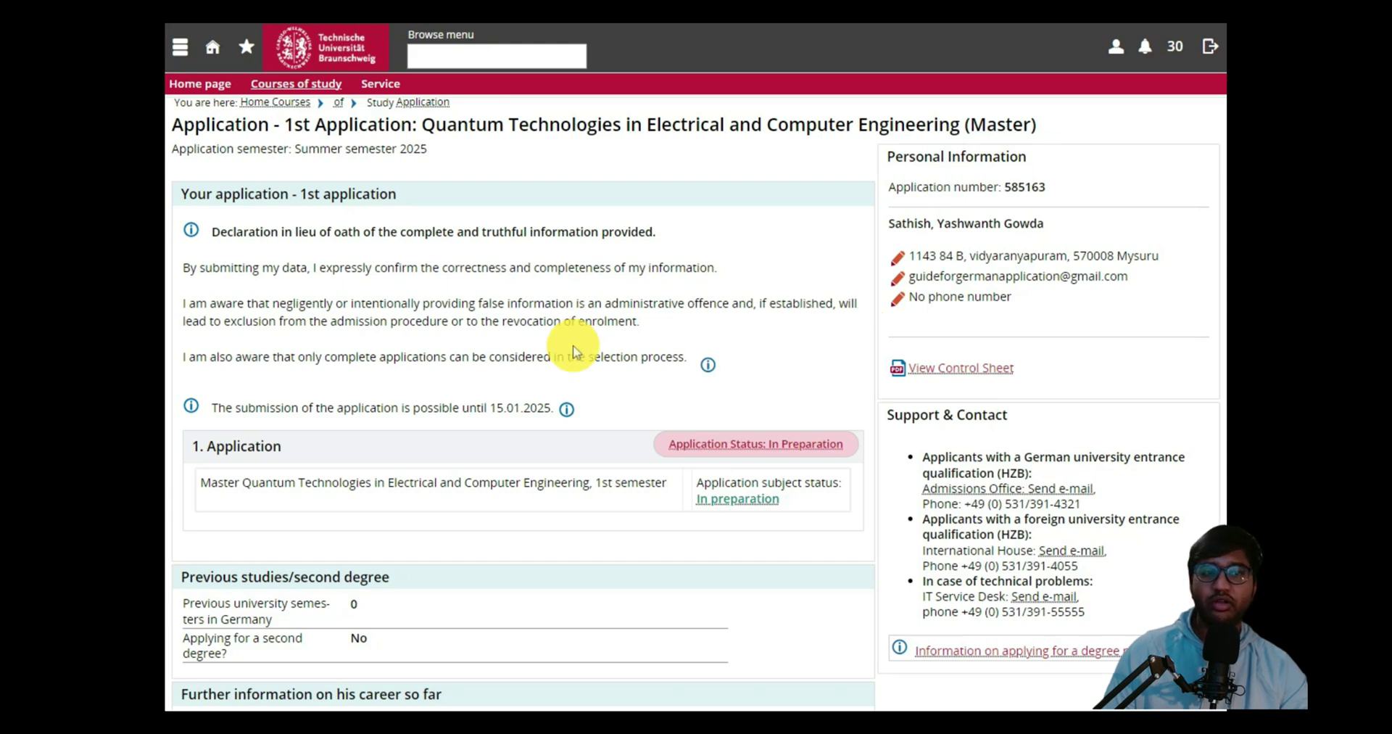
Review the application summary, examining previous studies, Bachelor's degree details, average grade, English skills, selection procedure, review fee and past enrollment.
{"action": "scroll", "coordinate": [572, 352], "scroll_direction": "down", "scroll_amount": 2}
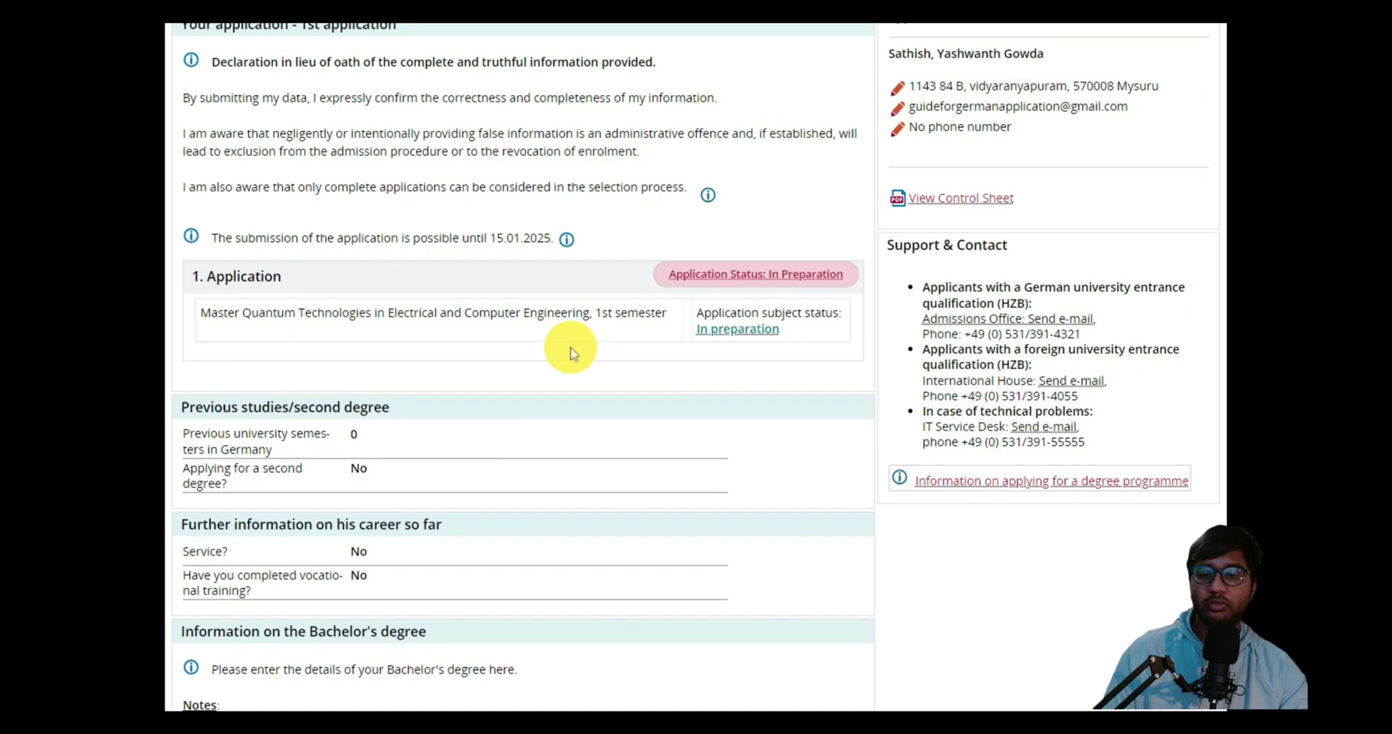
{"action": "scroll", "coordinate": [571, 352], "scroll_direction": "down", "scroll_amount": 6}
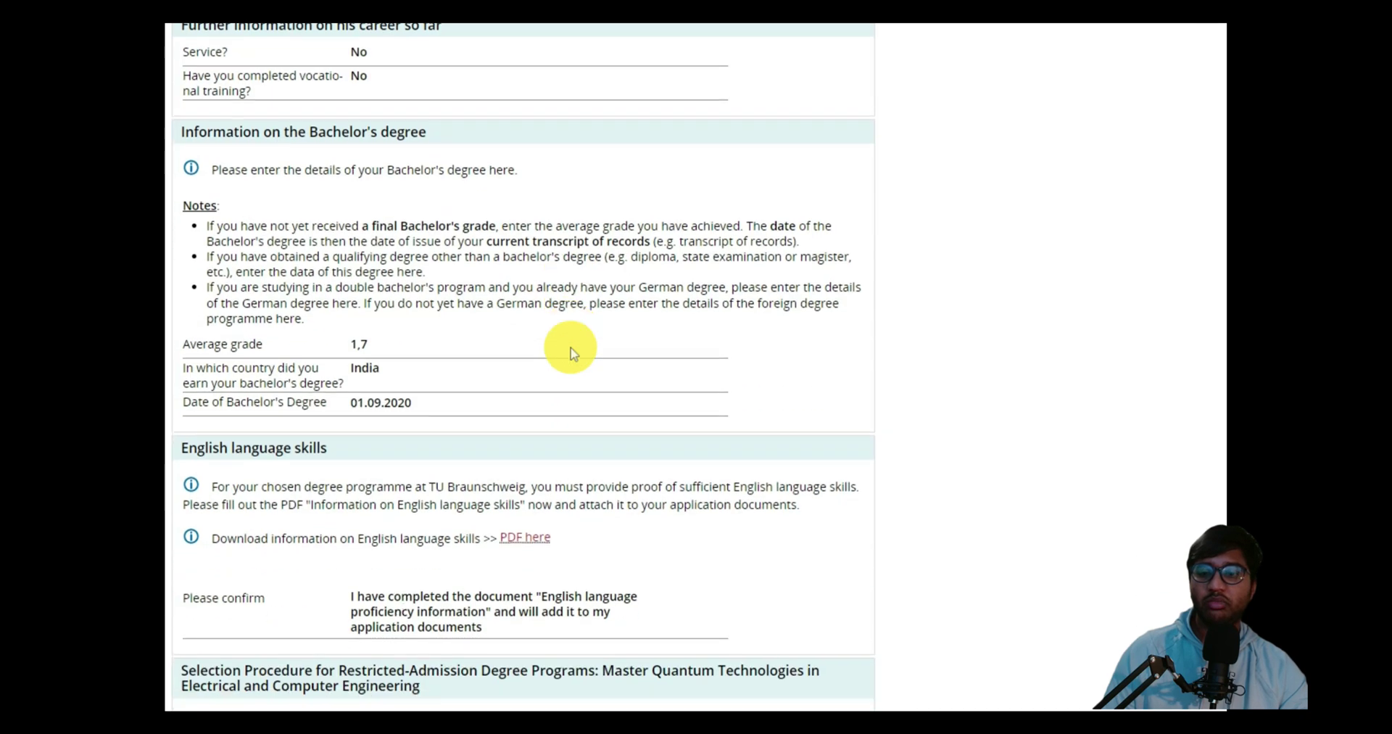
{"action": "scroll", "coordinate": [570, 353], "scroll_direction": "up", "scroll_amount": 3}
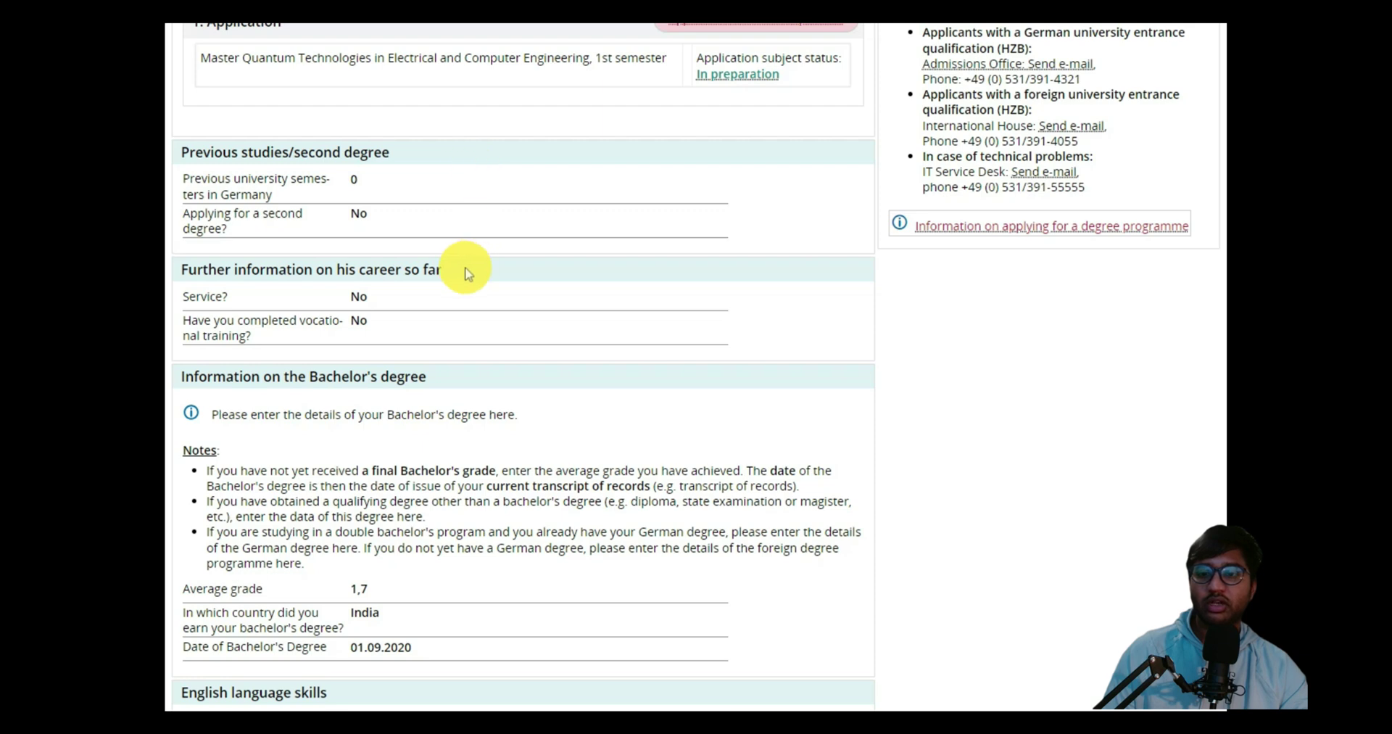
{"action": "scroll", "coordinate": [465, 273], "scroll_direction": "down", "scroll_amount": 3}
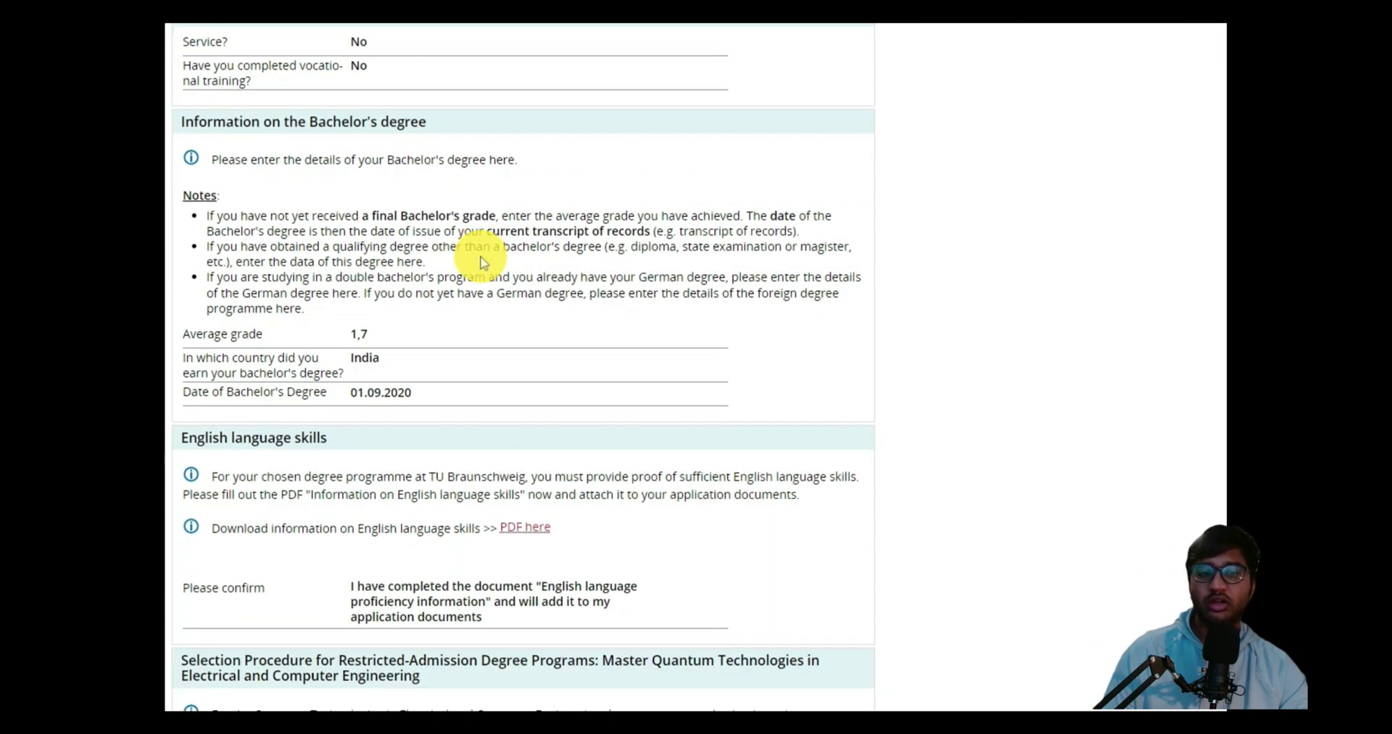
{"action": "double_click", "coordinate": [358, 335]}
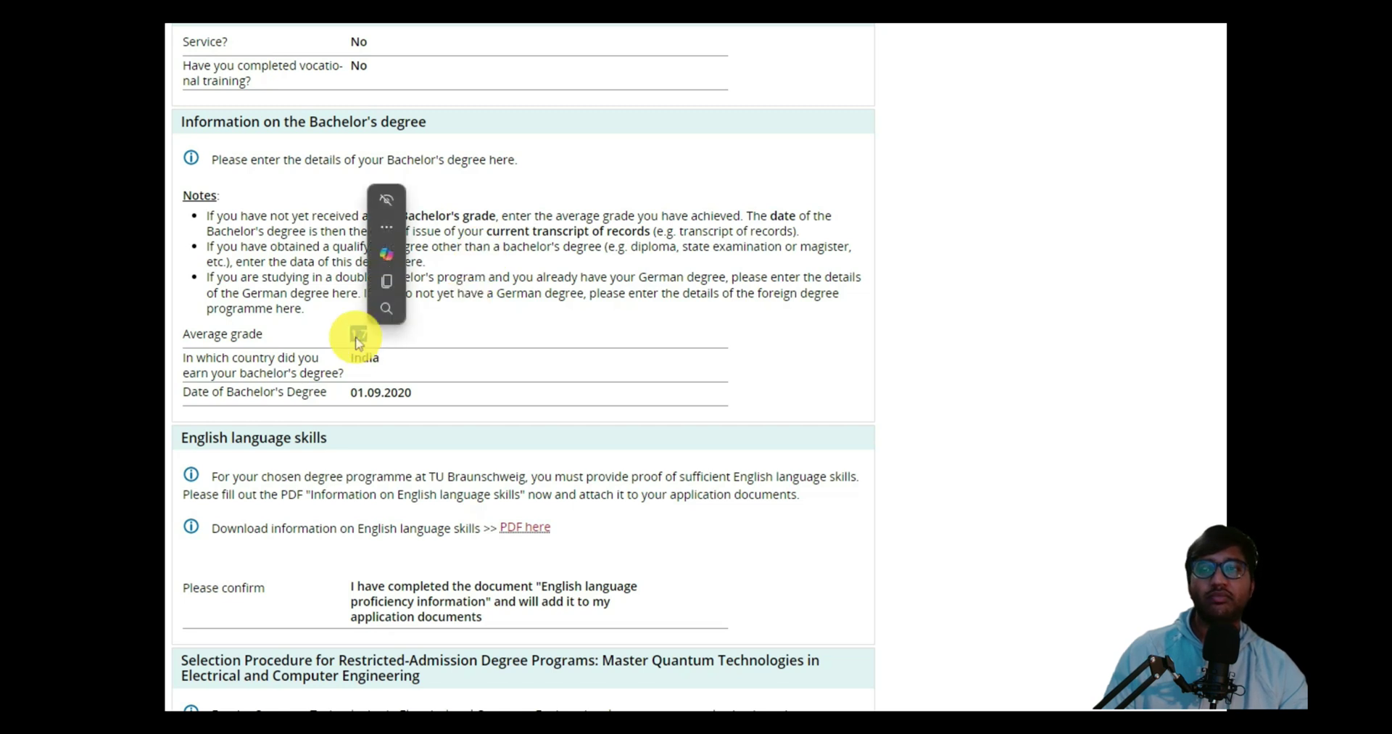
{"action": "scroll", "coordinate": [357, 339], "scroll_direction": "down", "scroll_amount": 1}
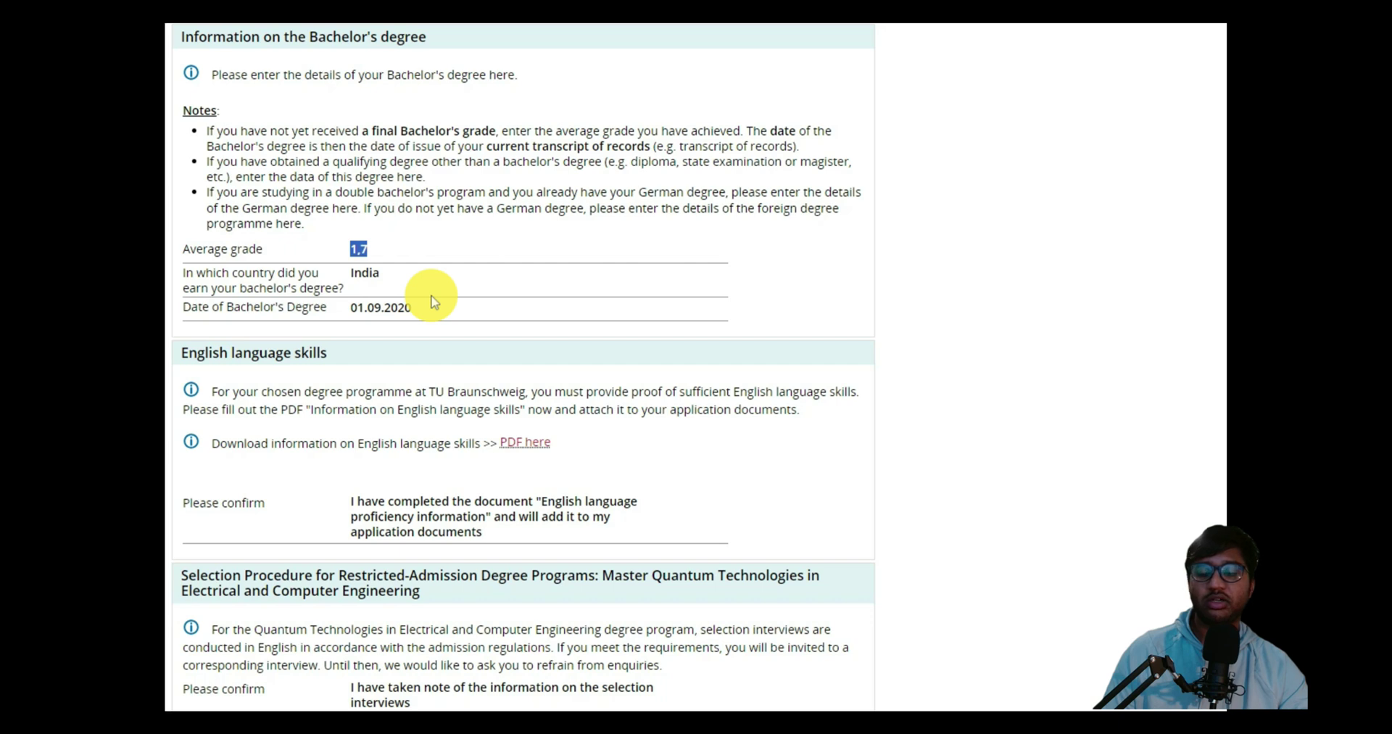
{"action": "scroll", "coordinate": [417, 295], "scroll_direction": "down", "scroll_amount": 2}
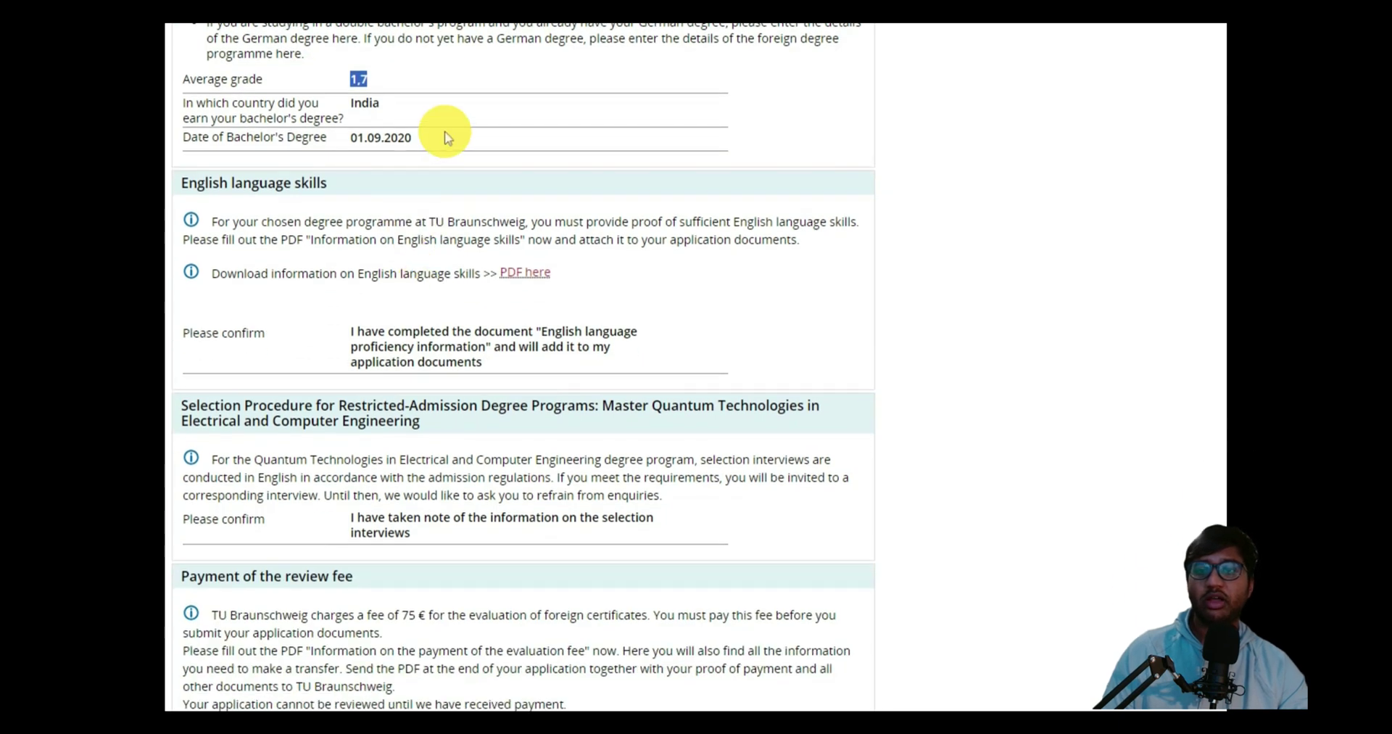
{"action": "scroll", "coordinate": [688, 428], "scroll_direction": "down", "scroll_amount": 2}
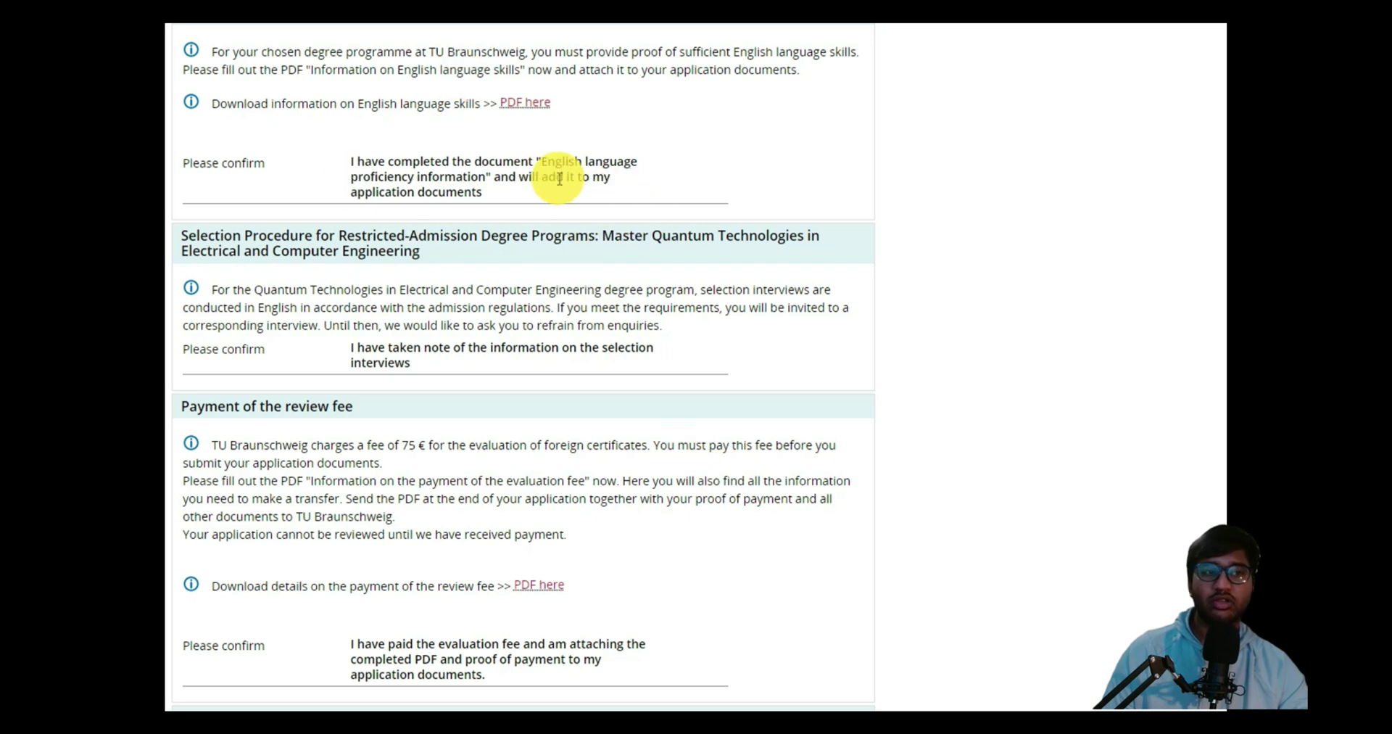
{"action": "scroll", "coordinate": [555, 178], "scroll_direction": "down", "scroll_amount": 2}
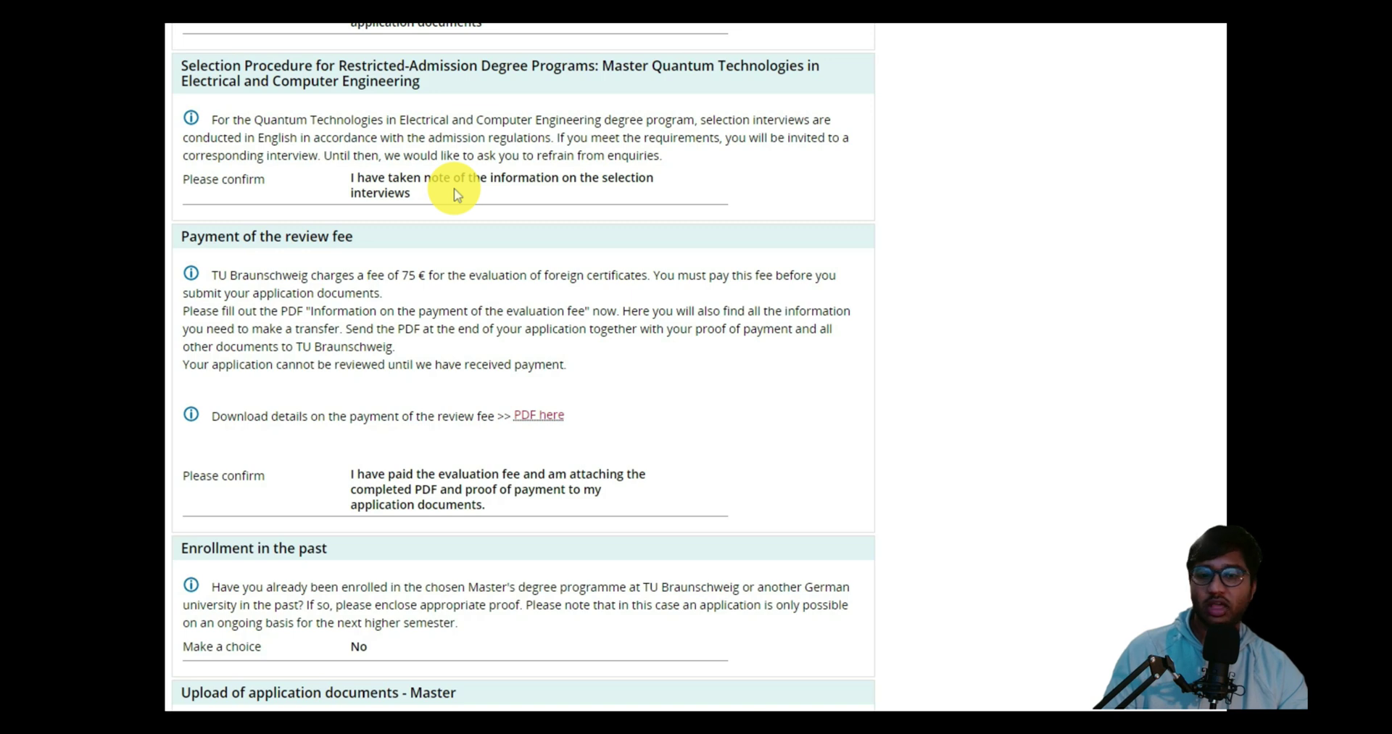
{"action": "scroll", "coordinate": [453, 189], "scroll_direction": "down", "scroll_amount": 1}
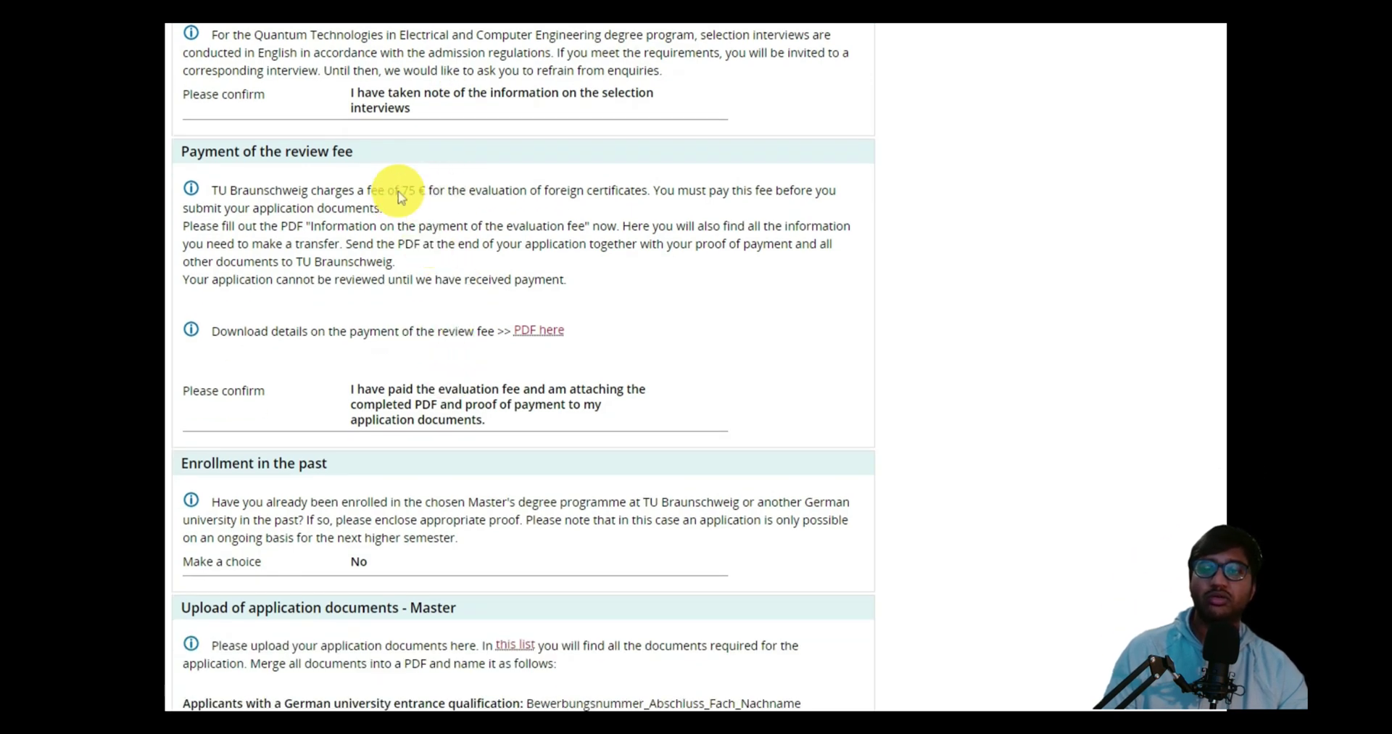
{"action": "double_click", "coordinate": [423, 190]}
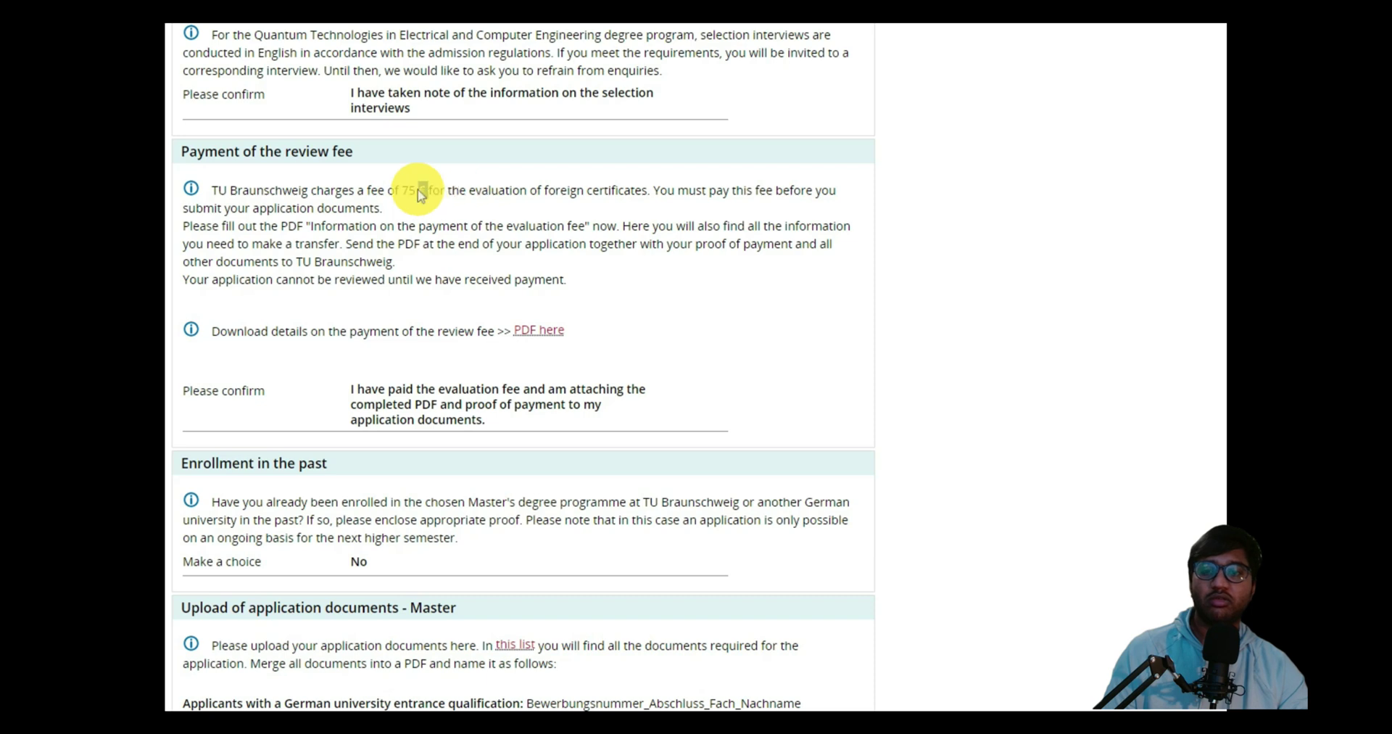
{"action": "scroll", "coordinate": [434, 257], "scroll_direction": "down", "scroll_amount": 2}
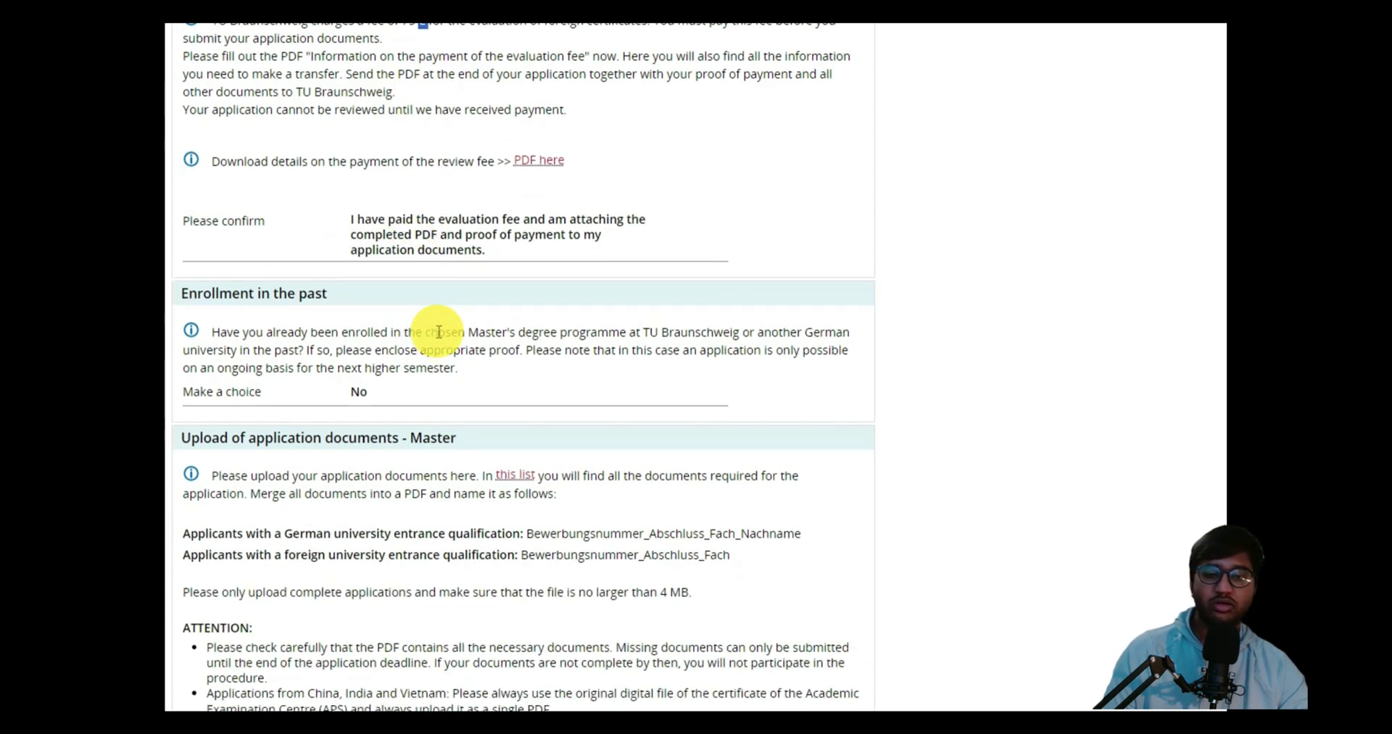
Confirm the correctness of the information, submit the application, and check its entry under the submitted applications.
{"action": "scroll", "coordinate": [439, 331], "scroll_direction": "down", "scroll_amount": 6}
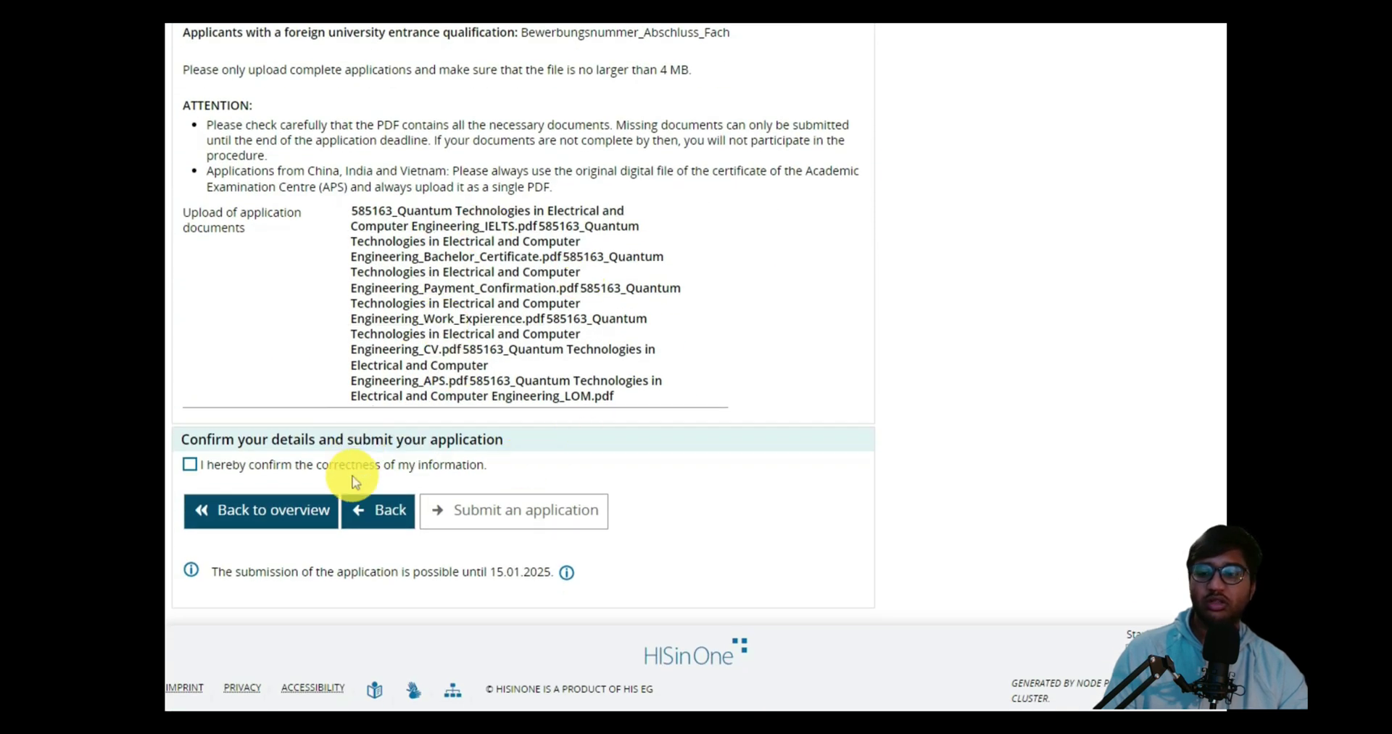
{"action": "left_click", "coordinate": [189, 464]}
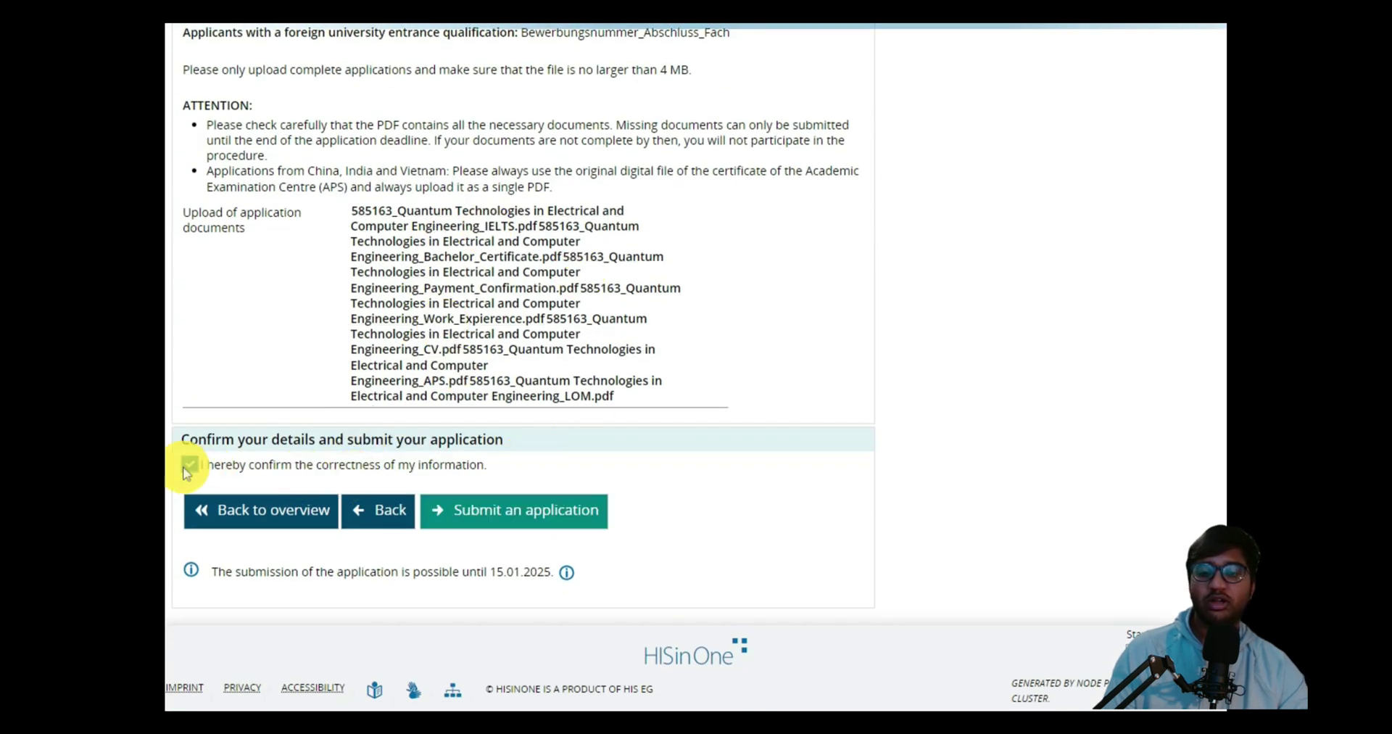
{"action": "left_click", "coordinate": [432, 513]}
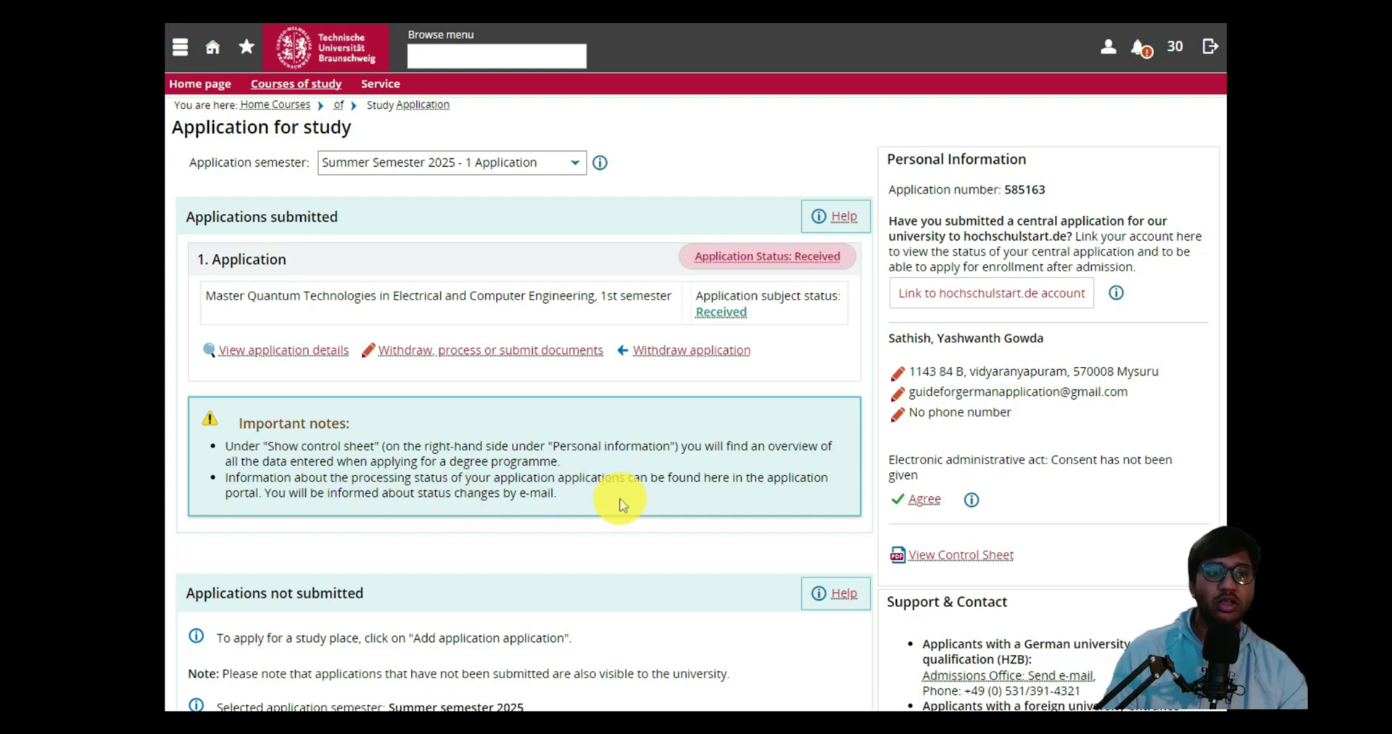
{"action": "scroll", "coordinate": [631, 488], "scroll_direction": "down", "scroll_amount": 2}
{"action": "scroll", "coordinate": [633, 489], "scroll_direction": "up", "scroll_amount": 1}
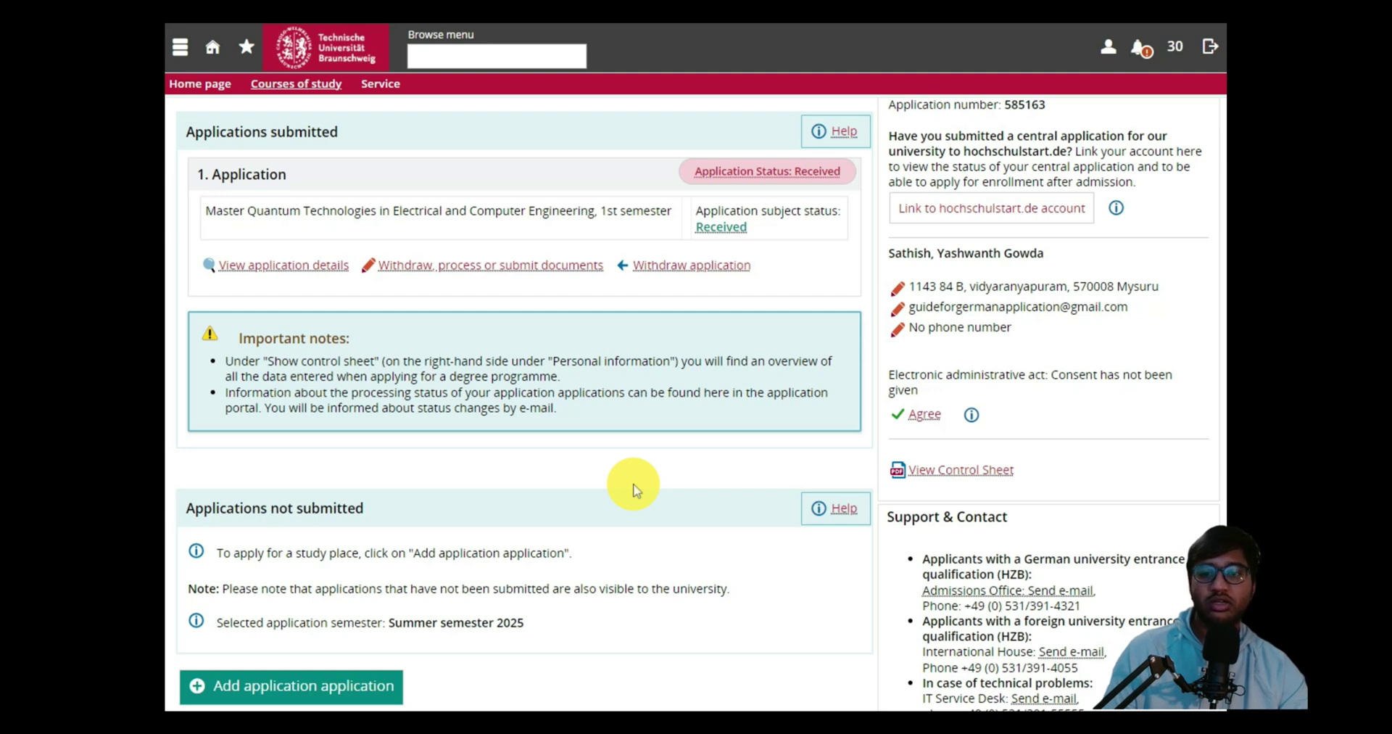
{"action": "scroll", "coordinate": [633, 489], "scroll_direction": "up", "scroll_amount": 1}
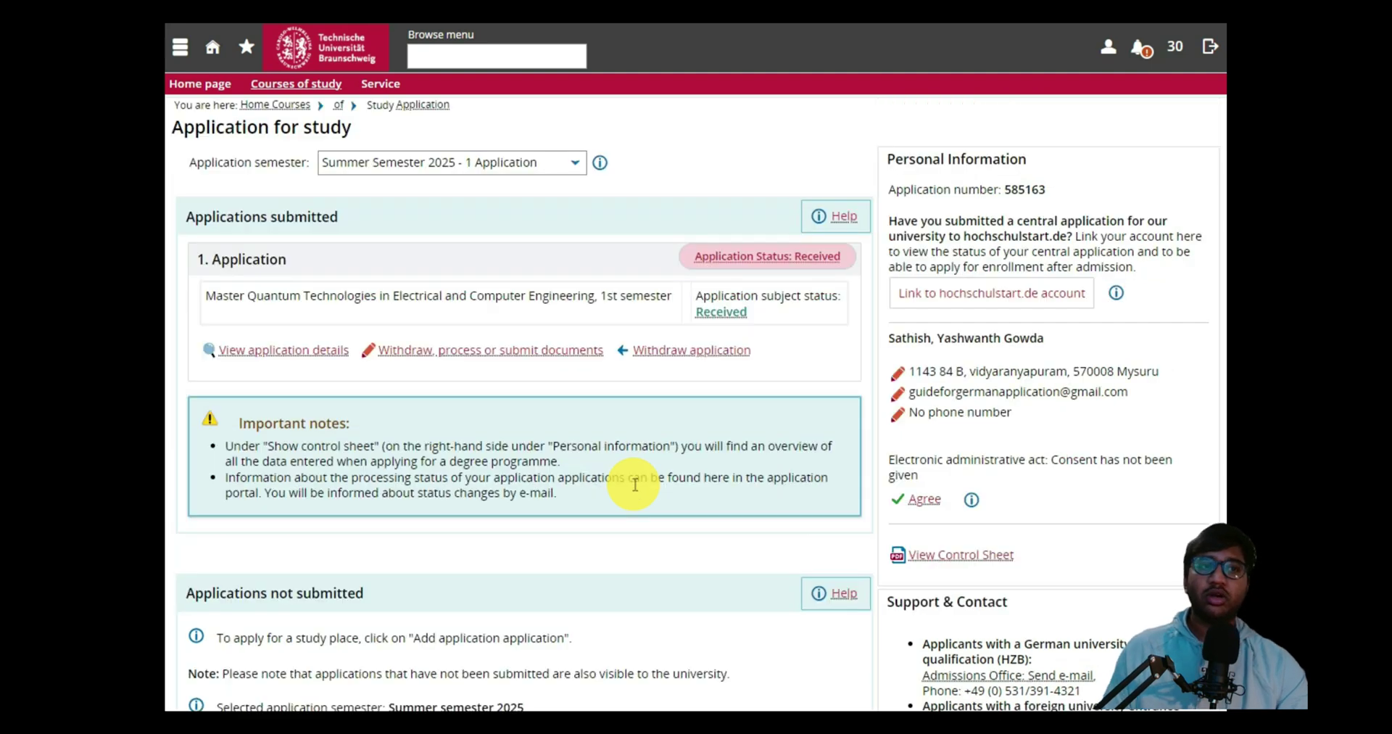